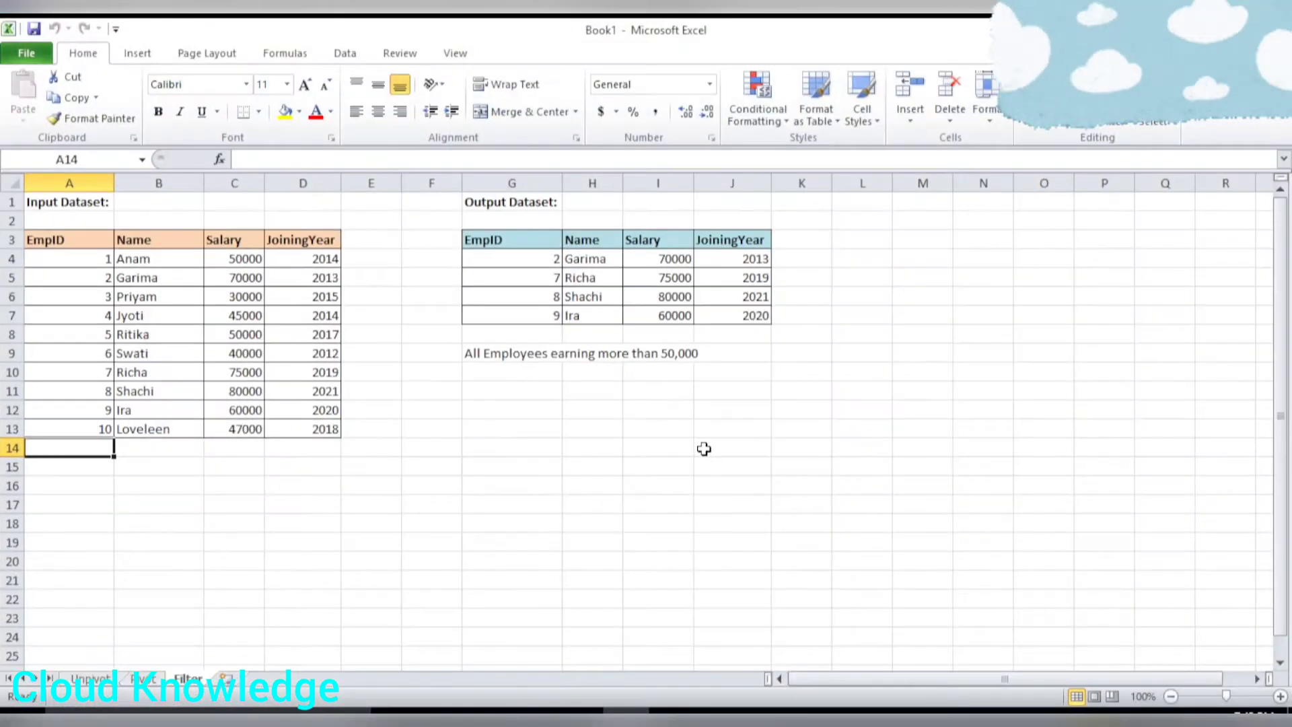
# Examine the input employee dataset, the expected output dataset and the note about employees earning more than 50,000.
pyautogui.moveTo(61, 240); pyautogui.dragTo(308, 422)
pyautogui.moveTo(489, 241); pyautogui.dragTo(722, 317)
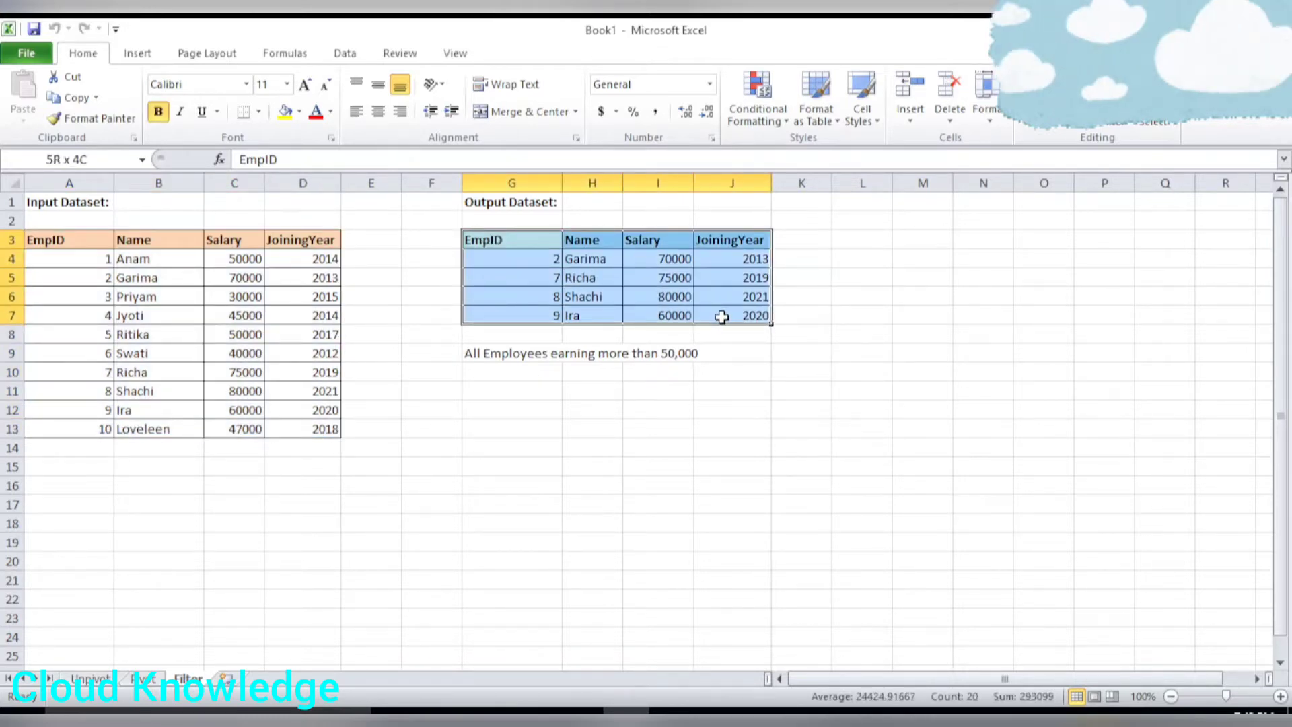
pyautogui.moveTo(60, 243); pyautogui.dragTo(278, 427)
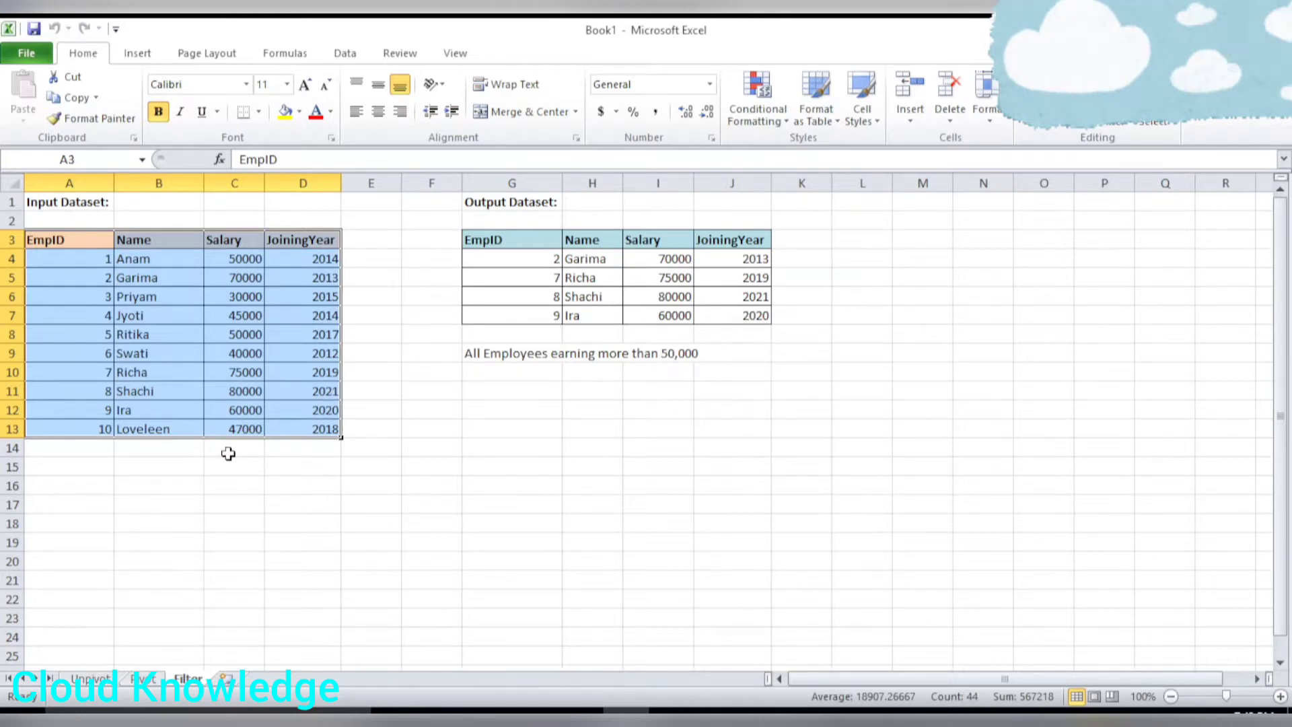
pyautogui.click(41, 243)
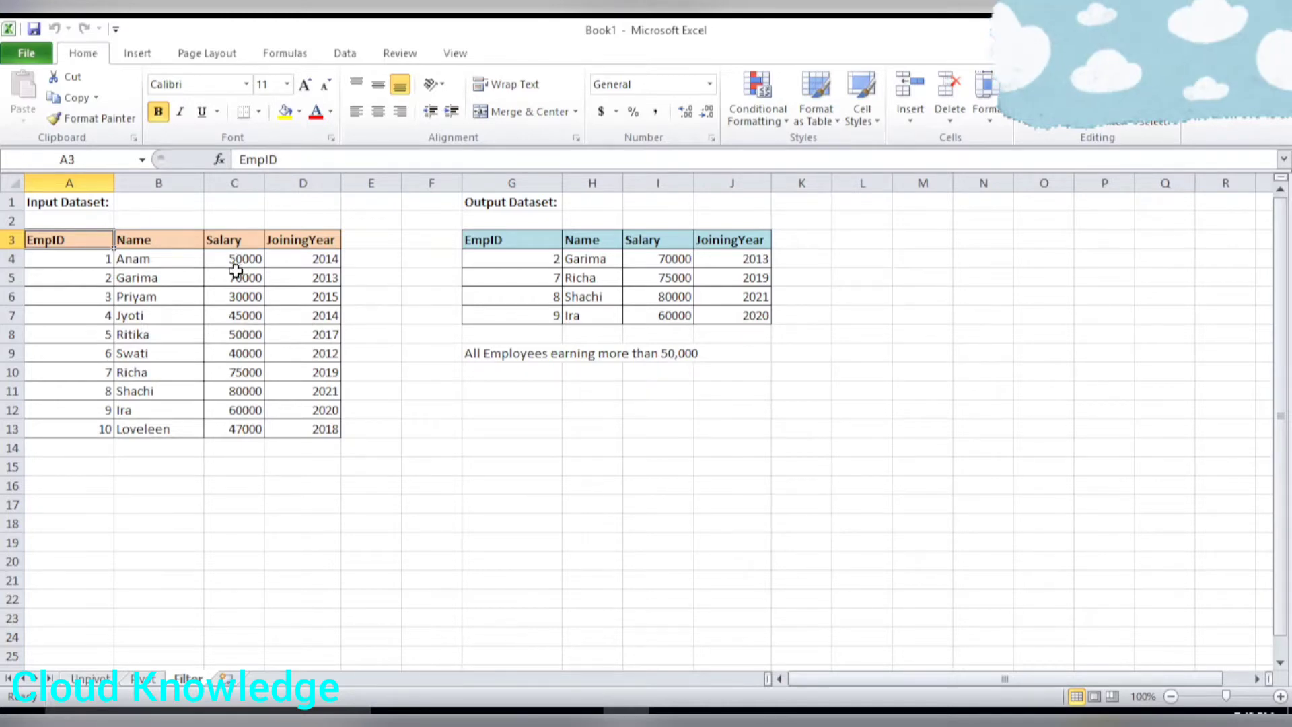
pyautogui.click(691, 355)
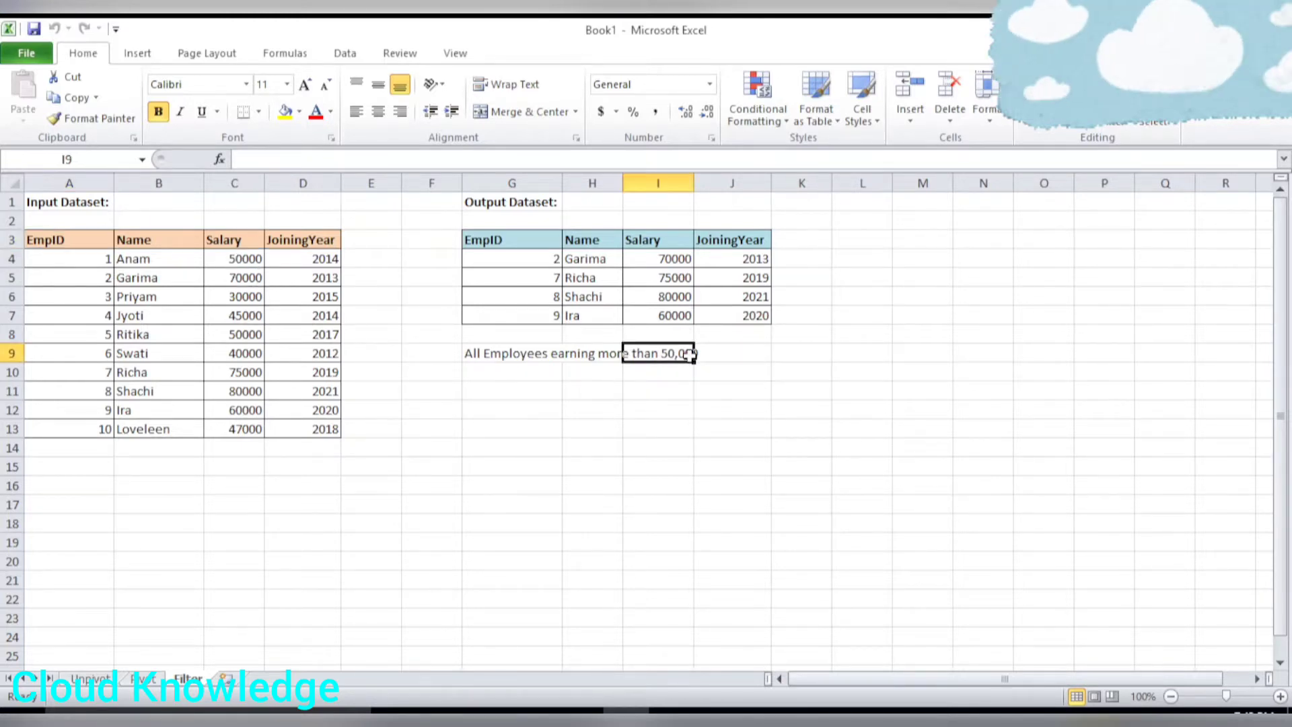
pyautogui.click(522, 358)
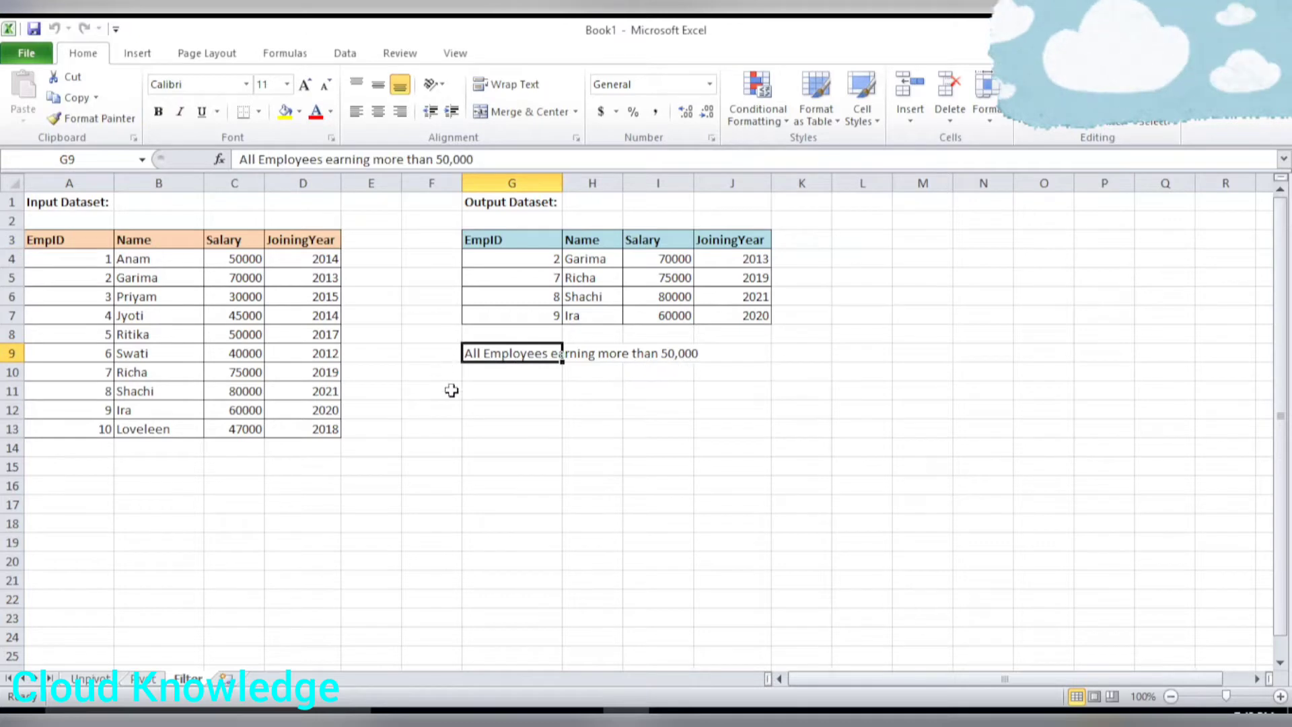
pyautogui.click(482, 412)
pyautogui.moveTo(437, 357); pyautogui.dragTo(740, 356)
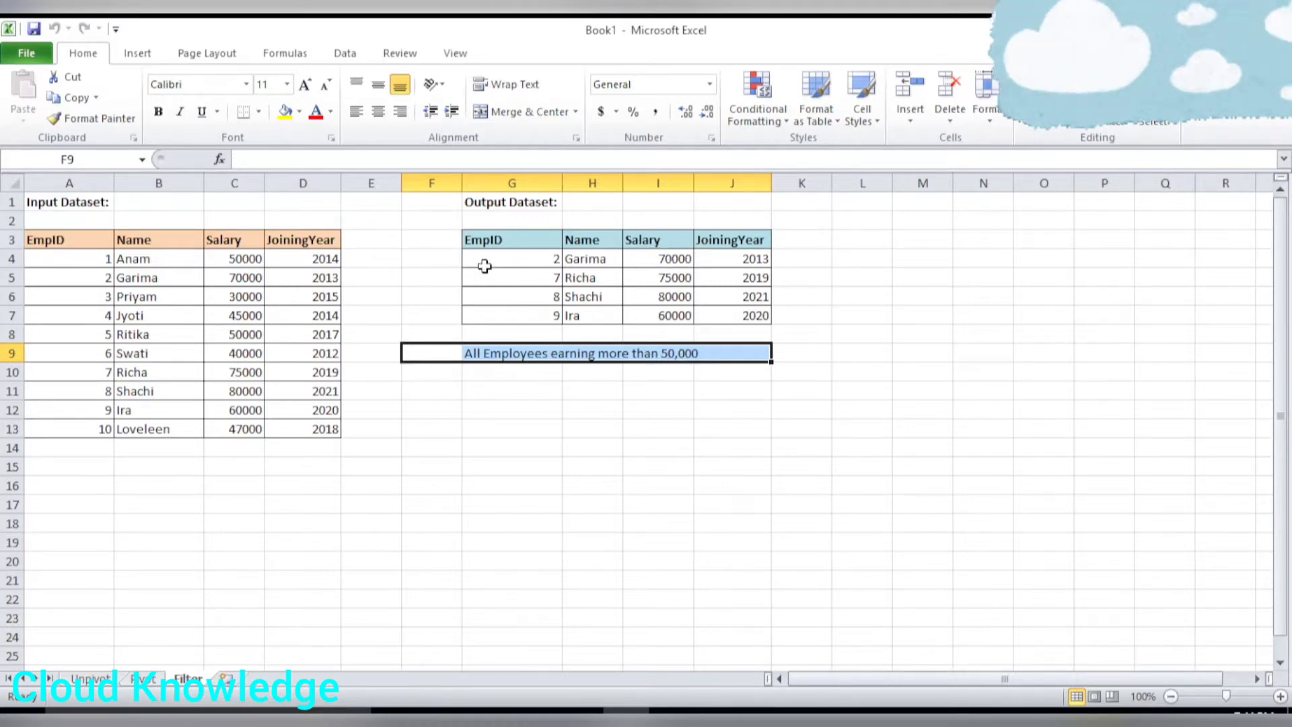
pyautogui.moveTo(491, 234); pyautogui.dragTo(730, 315)
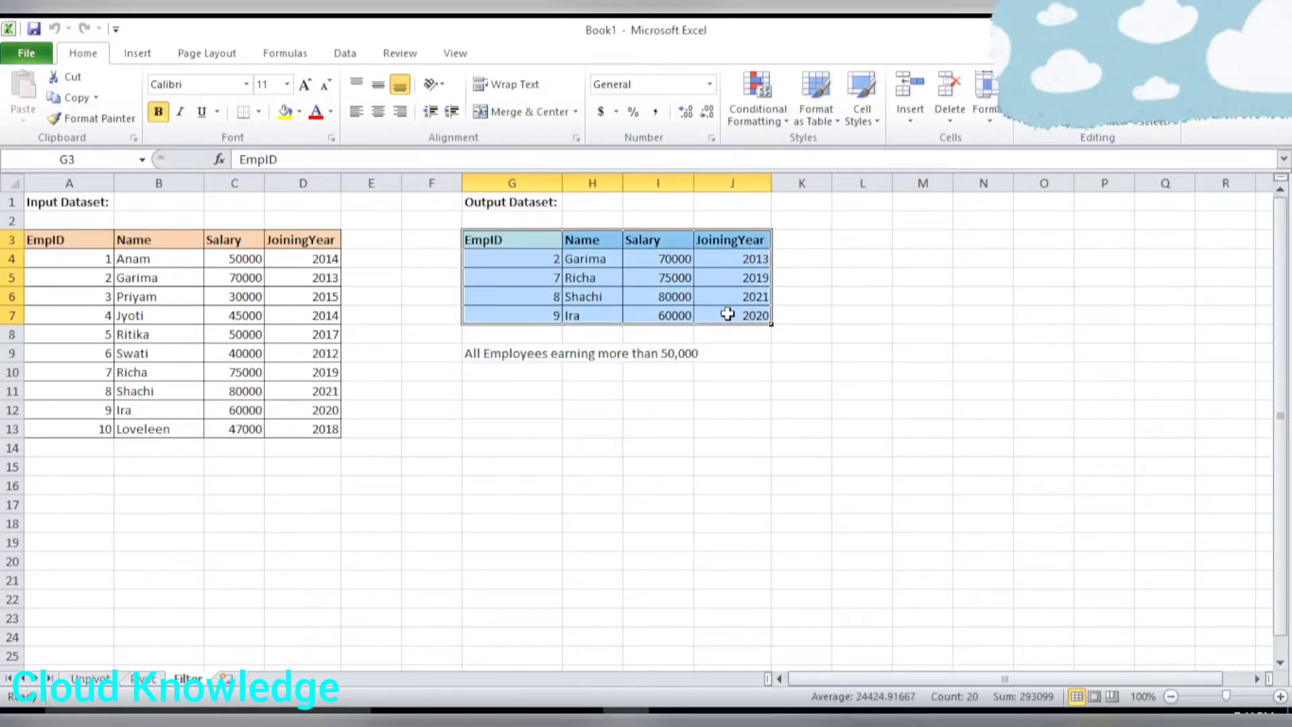
pyautogui.moveTo(451, 355); pyautogui.dragTo(707, 353)
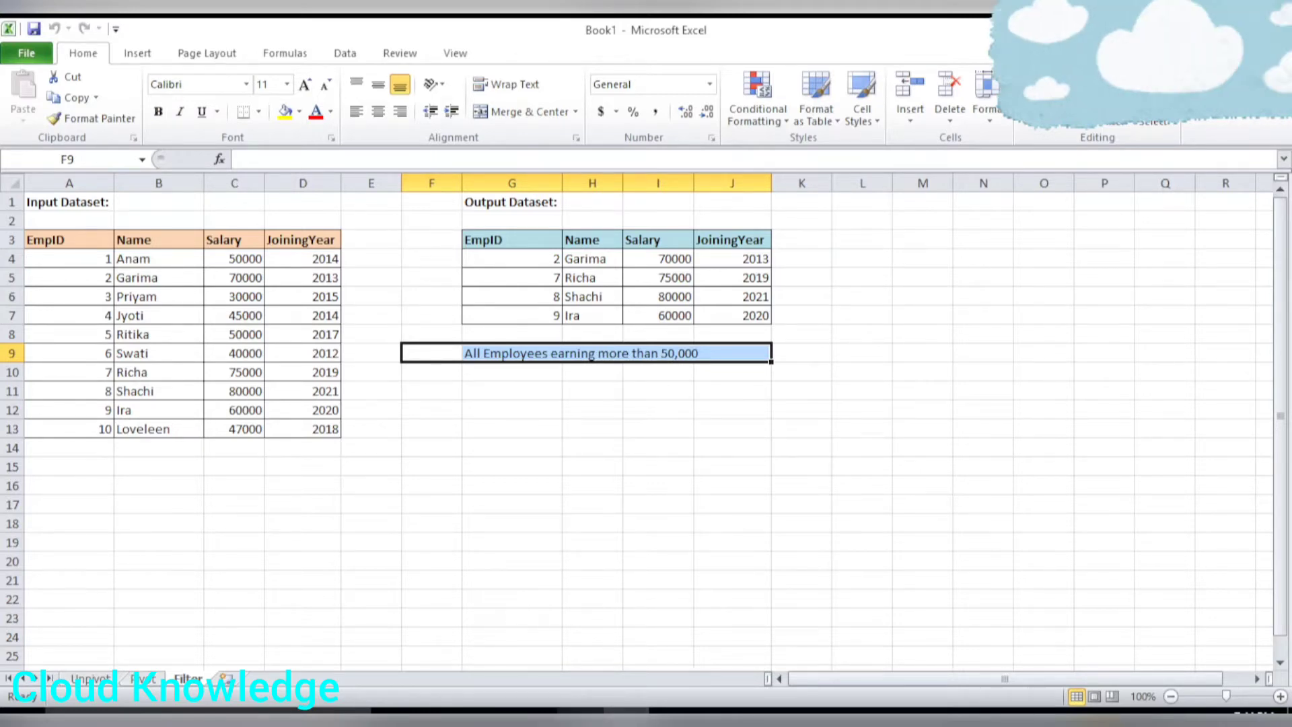
# Switch to the browser, search the web for filter in adf dataflow, and open the Microsoft Docs filter transformation article.
pyautogui.click(580, 718)
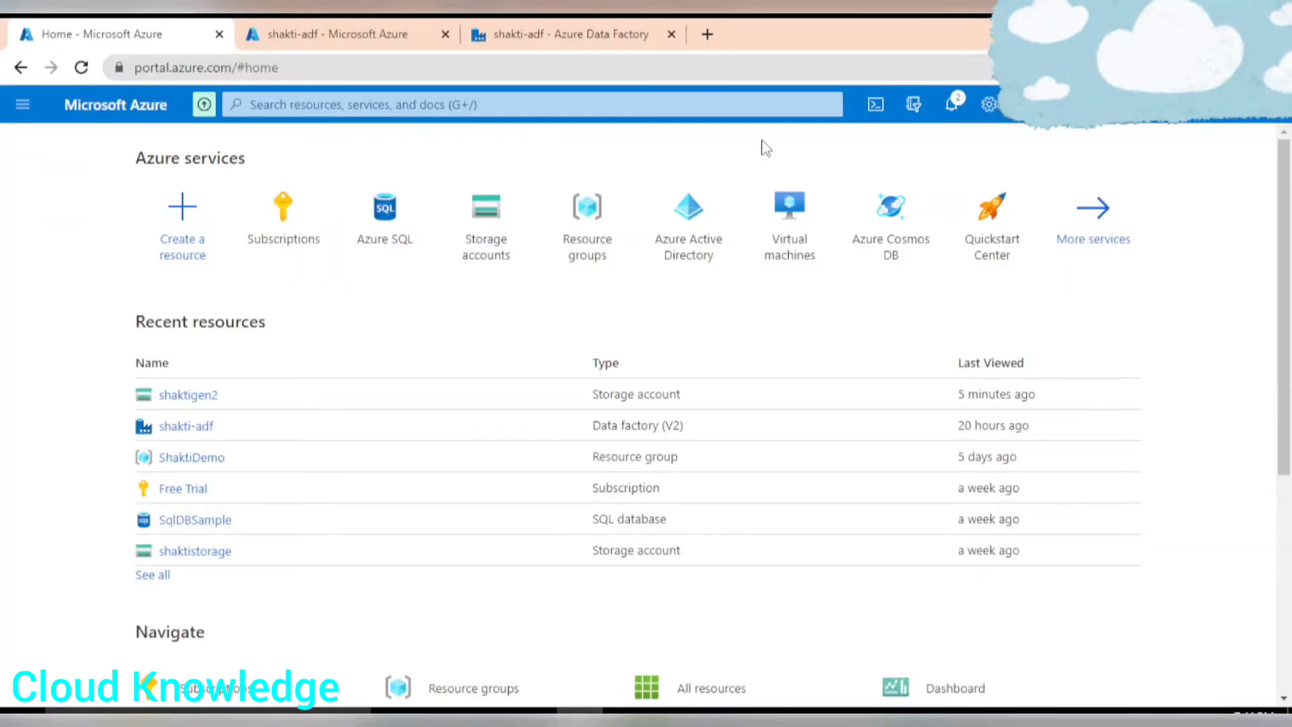
pyautogui.click(706, 35)
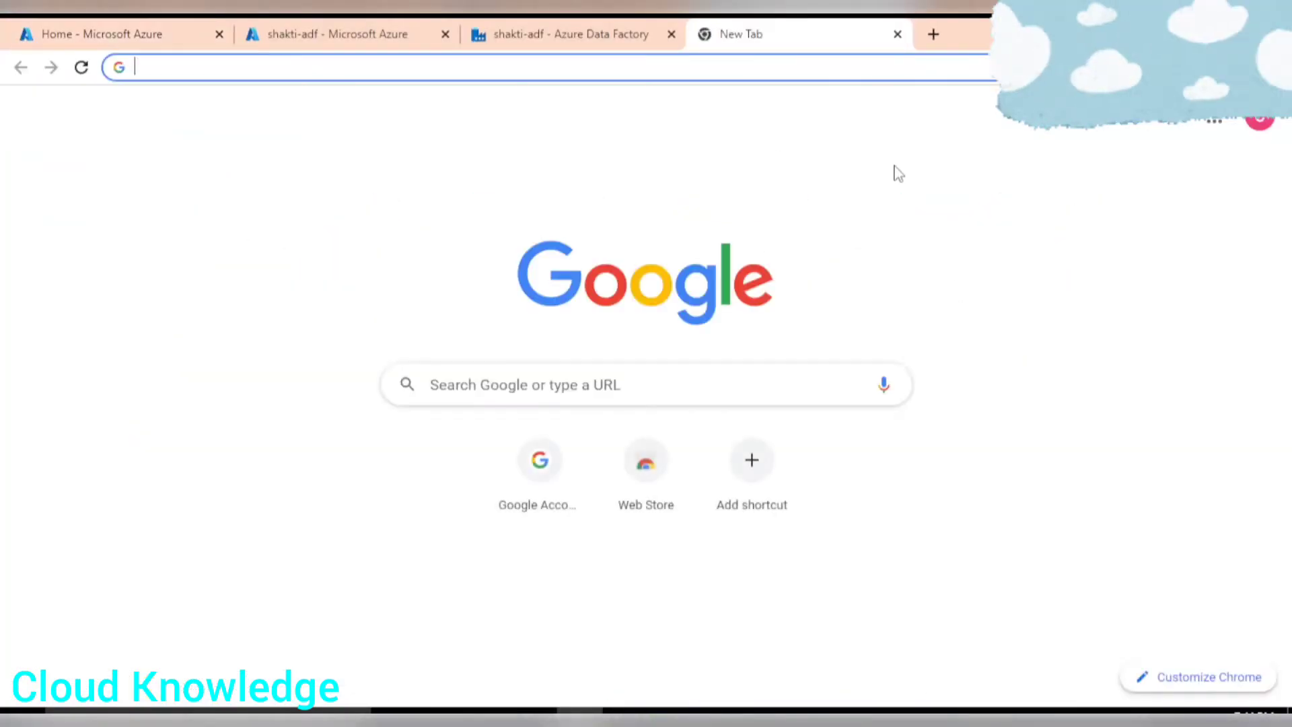
pyautogui.write('filter')
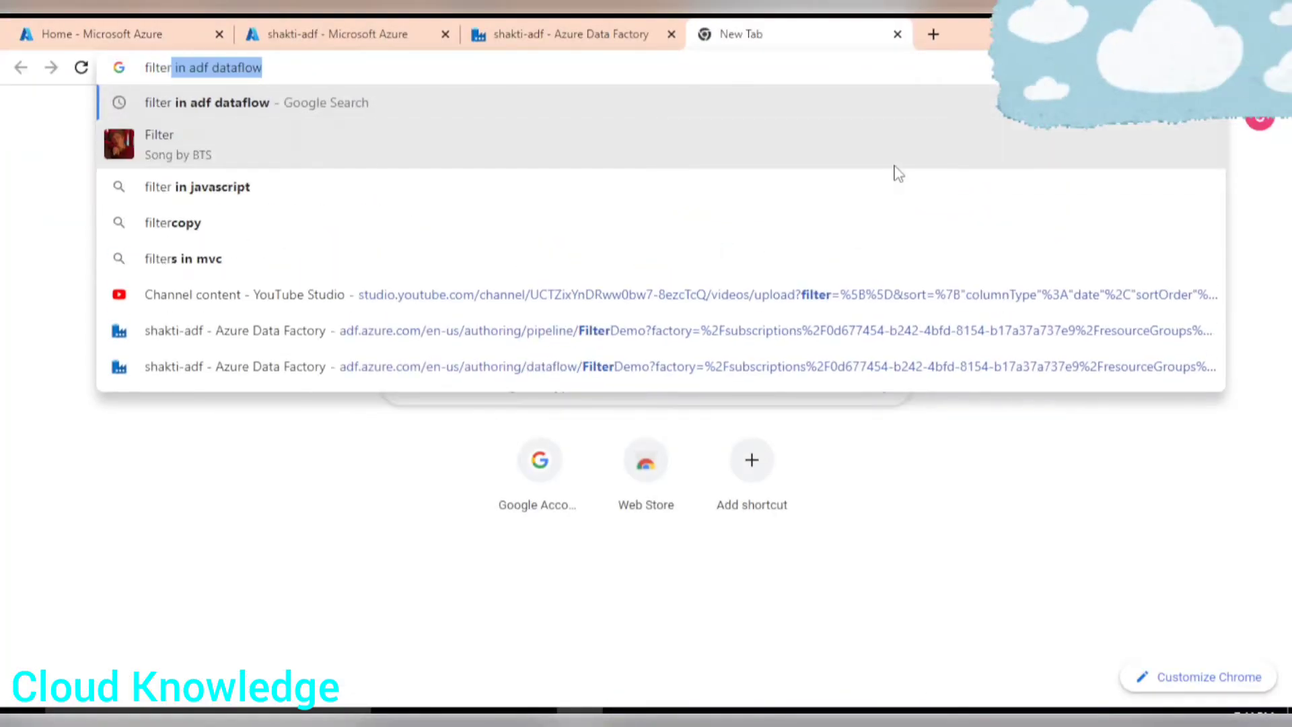
pyautogui.press('Return')
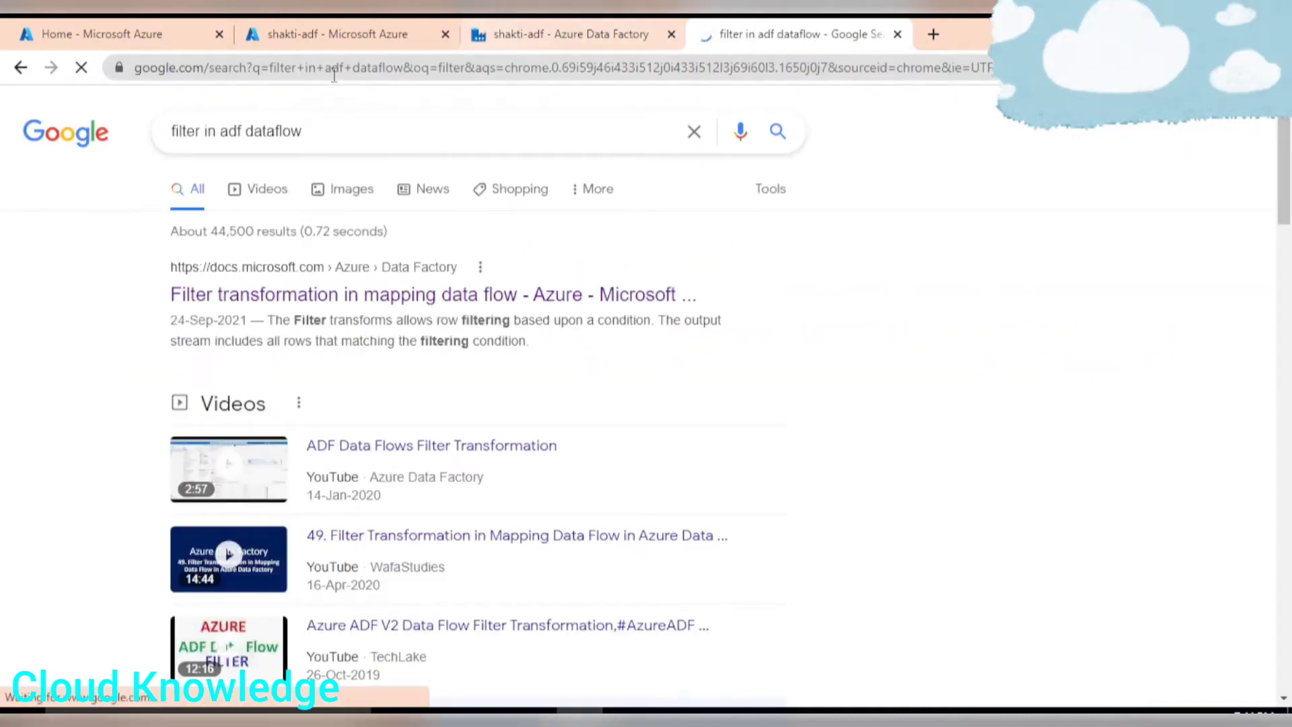
pyautogui.click(253, 296)
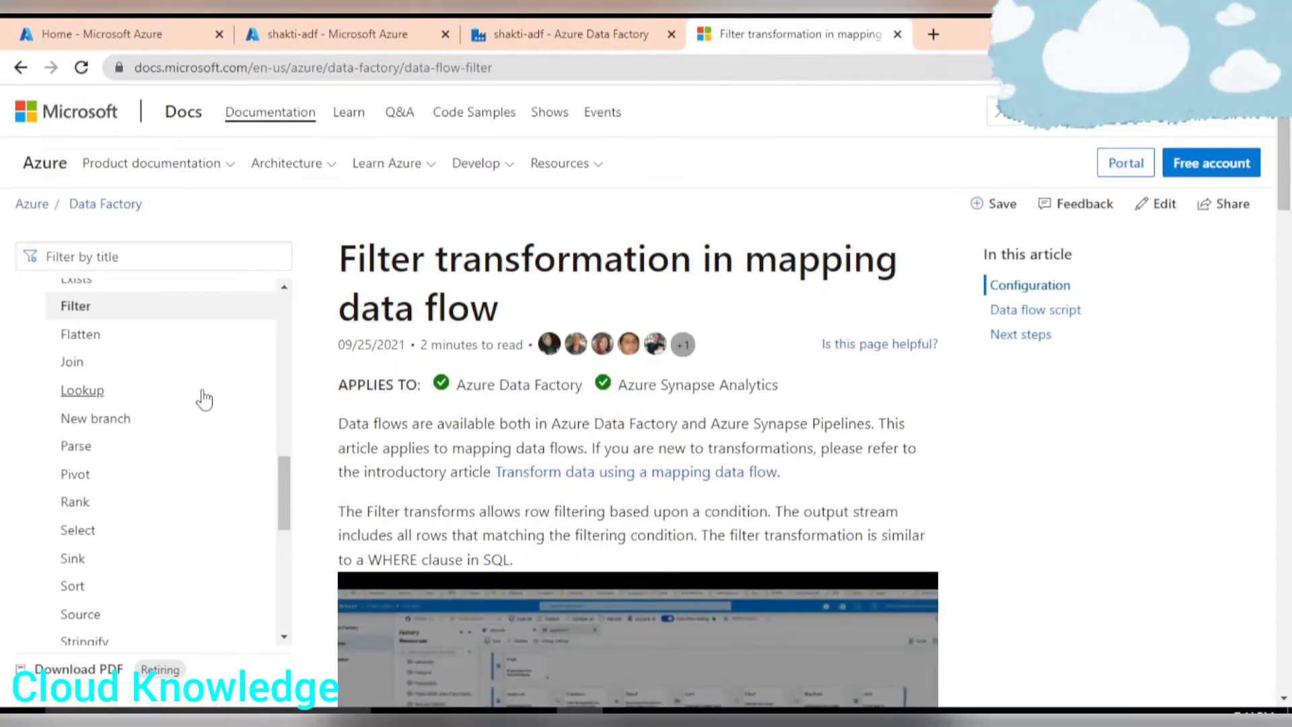
# Read the filter transformation article's description and configuration section, comparing it with the spreadsheet example.
pyautogui.scroll(3, 202, 398)
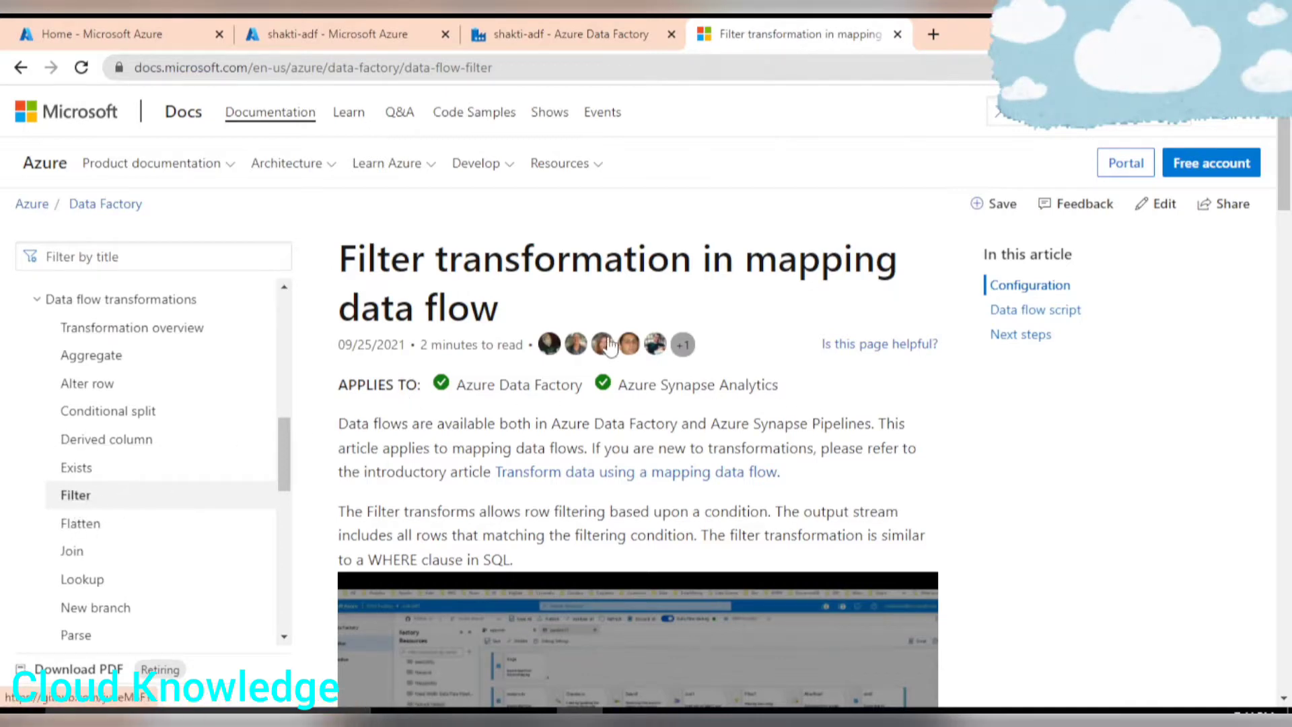
pyautogui.scroll(-1, 501, 420)
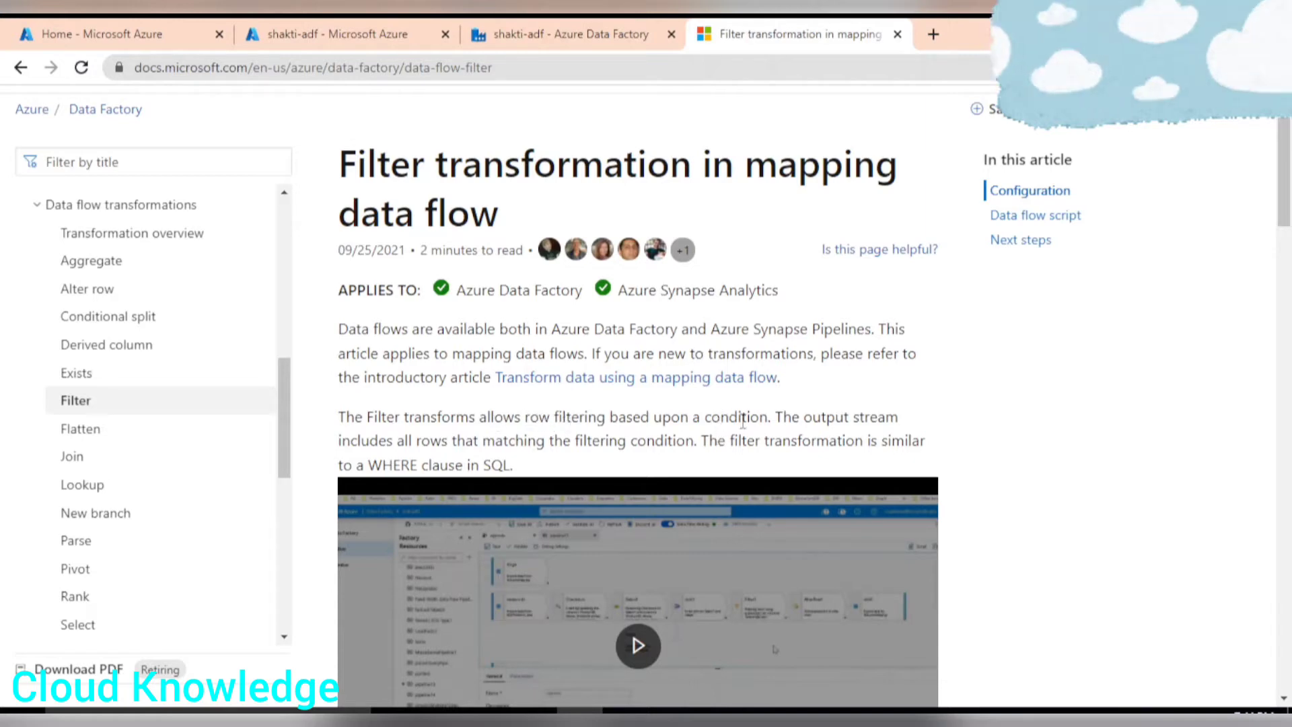
pyautogui.moveTo(650, 418); pyautogui.dragTo(773, 423)
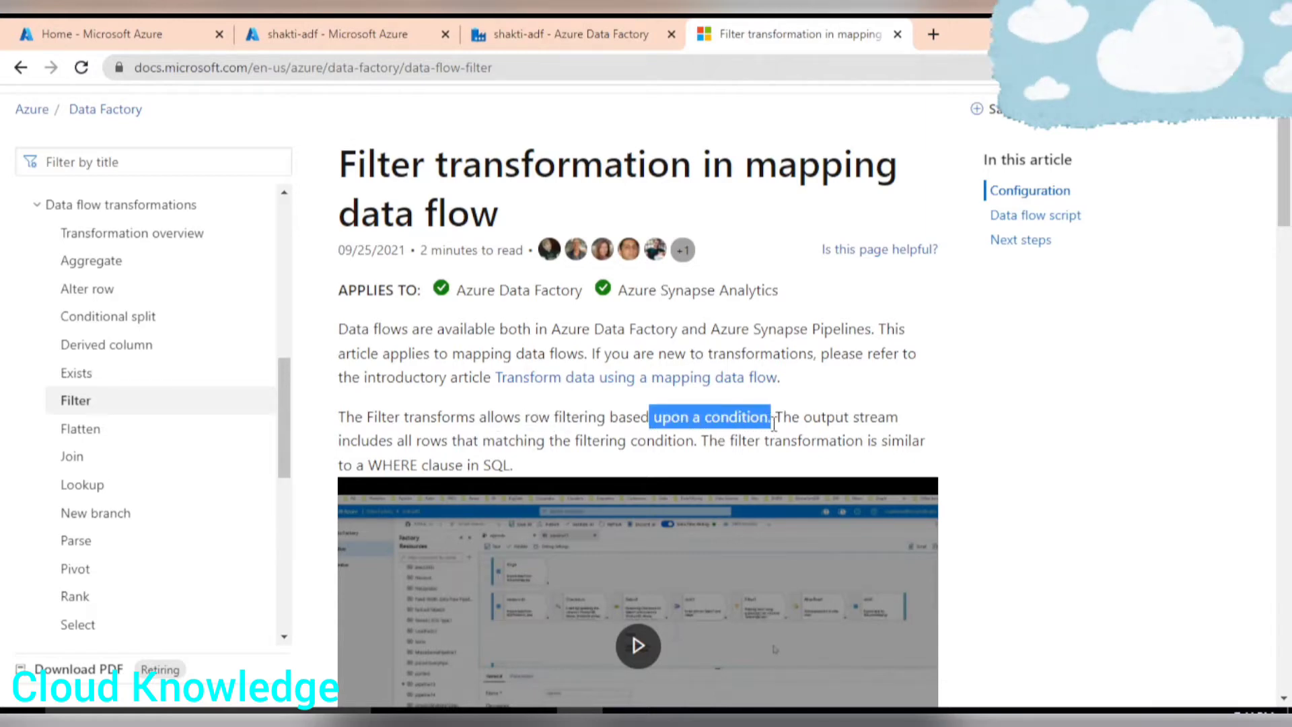
pyautogui.click(627, 713)
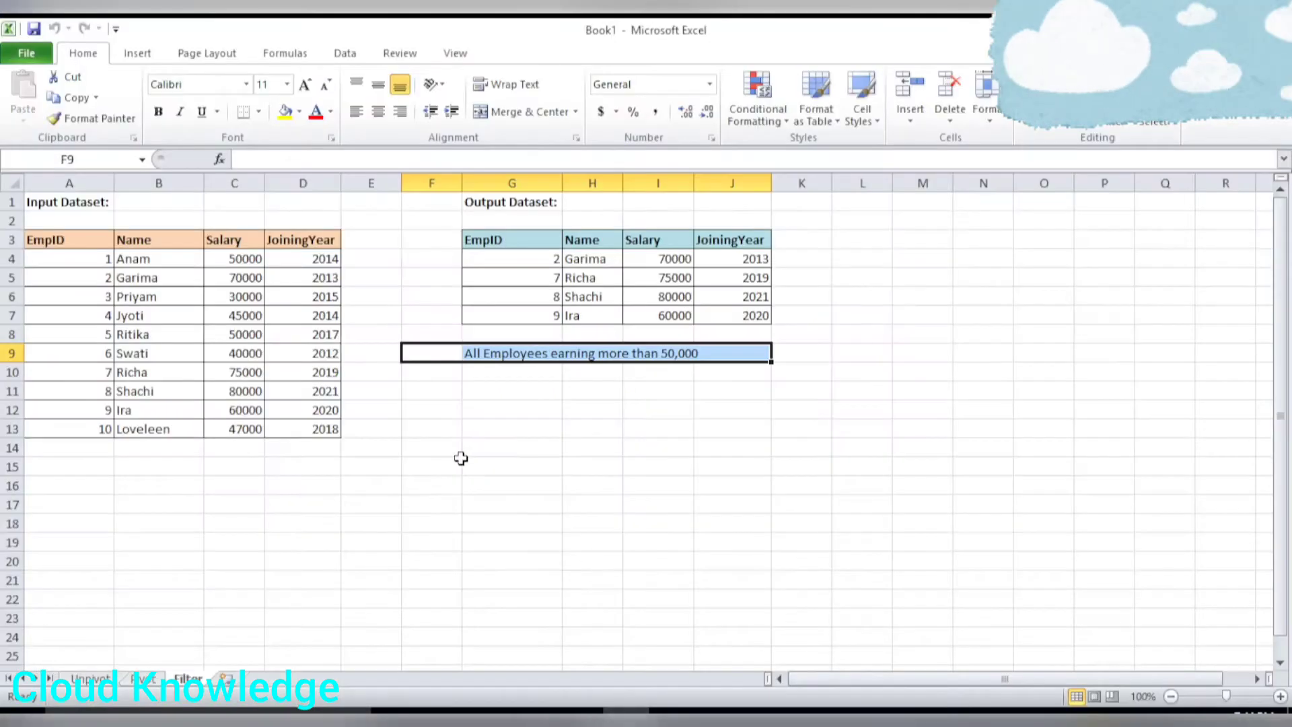
pyautogui.click(582, 374)
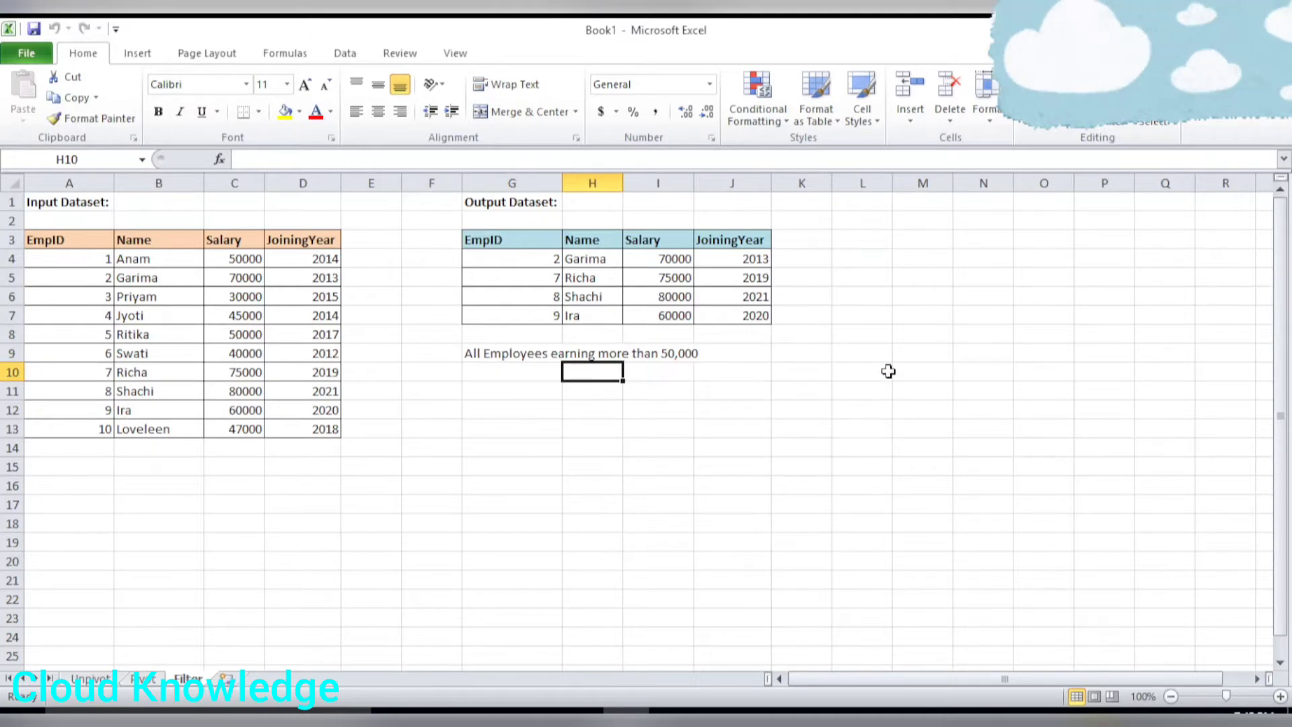
pyautogui.hotkey('alt', 'Tab')
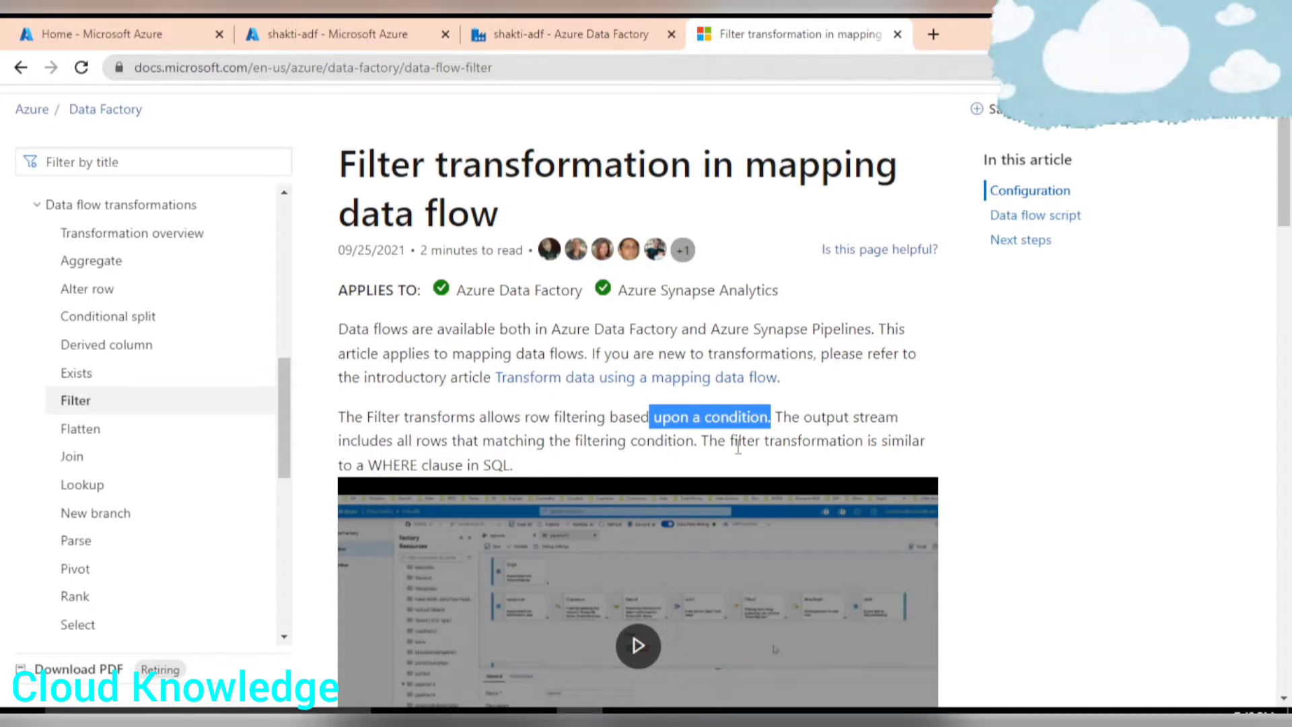
pyautogui.press('Tab')
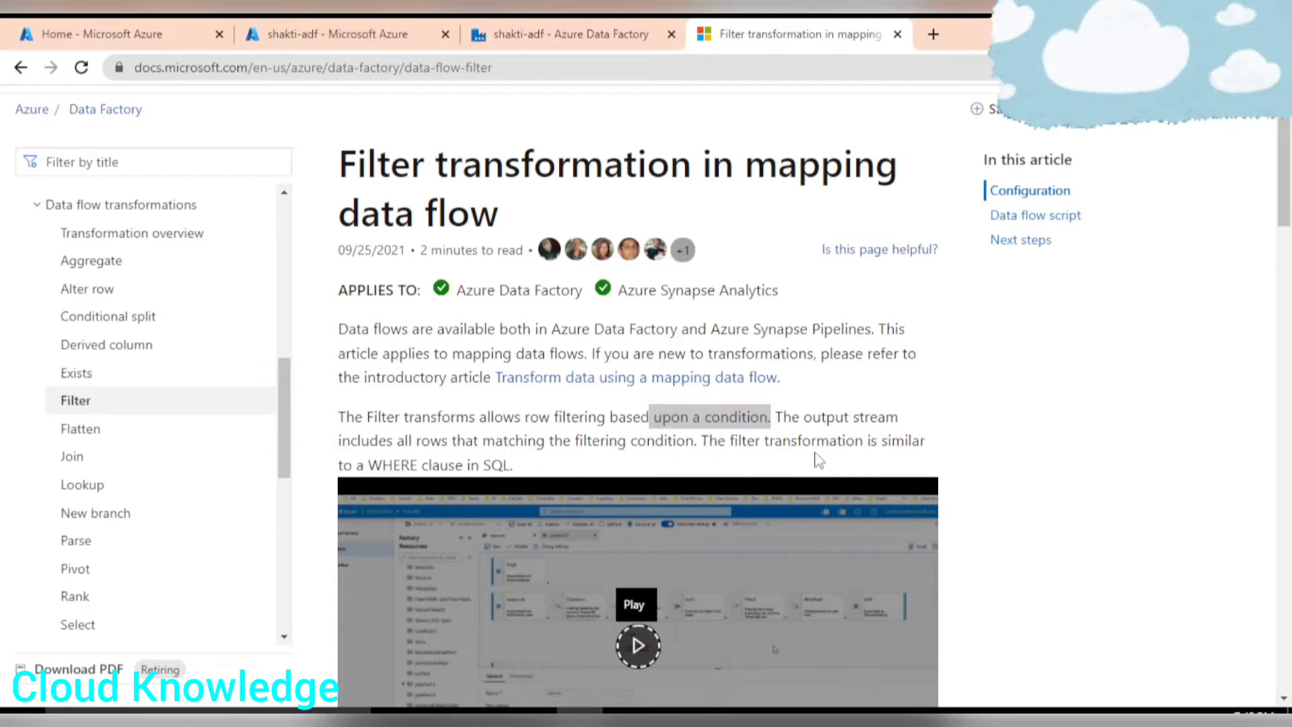
pyautogui.click(981, 403)
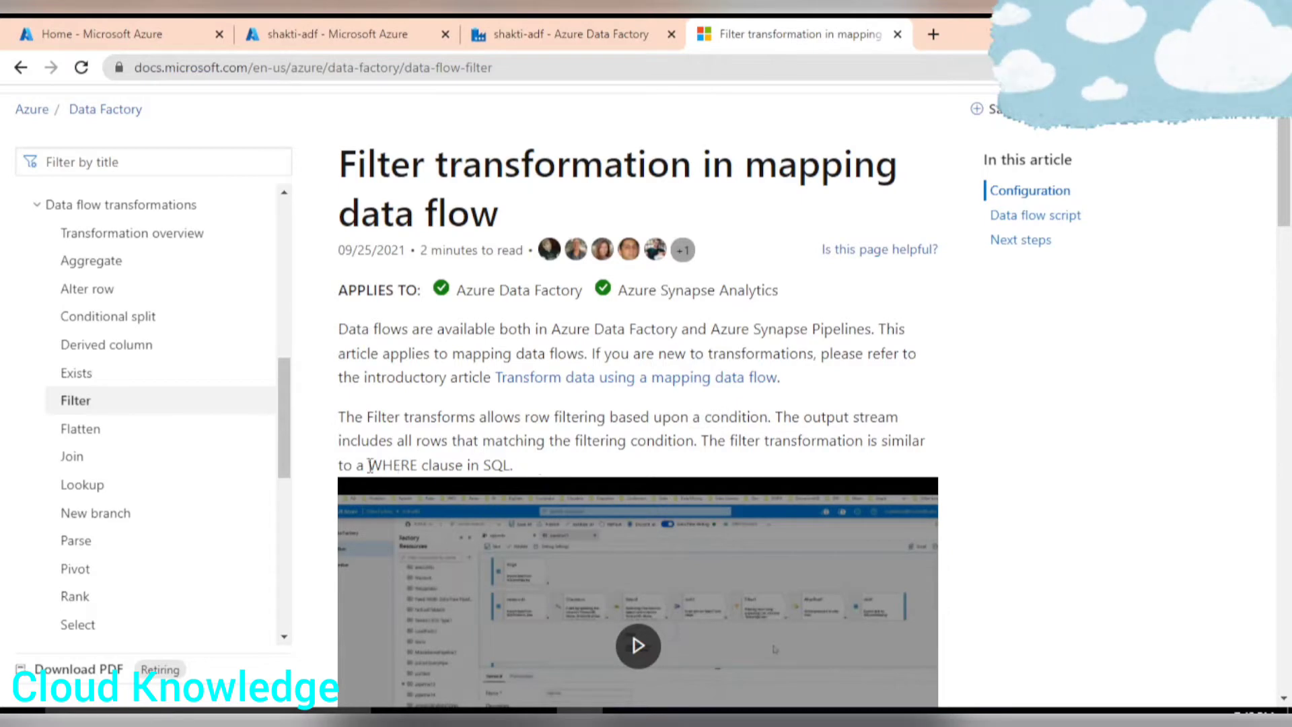
pyautogui.moveTo(370, 465); pyautogui.dragTo(535, 467)
pyautogui.scroll(-8, 853, 411)
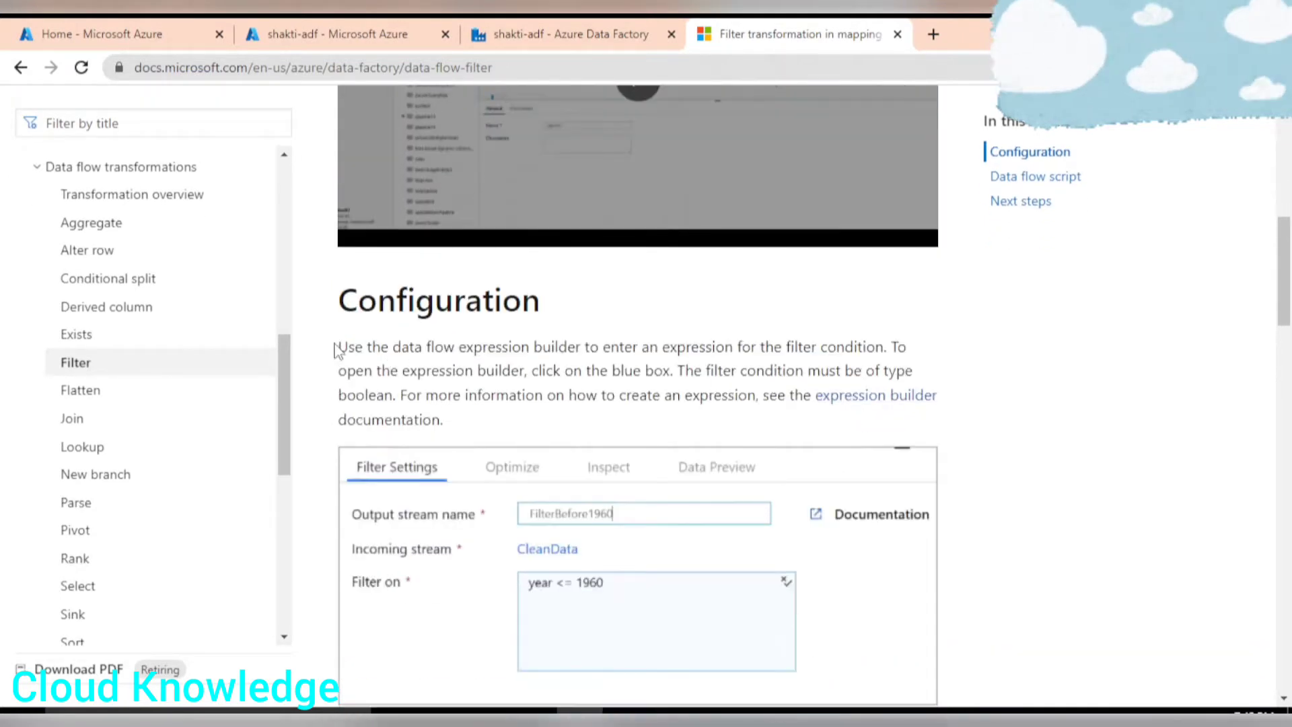
pyautogui.scroll(-2, 351, 345)
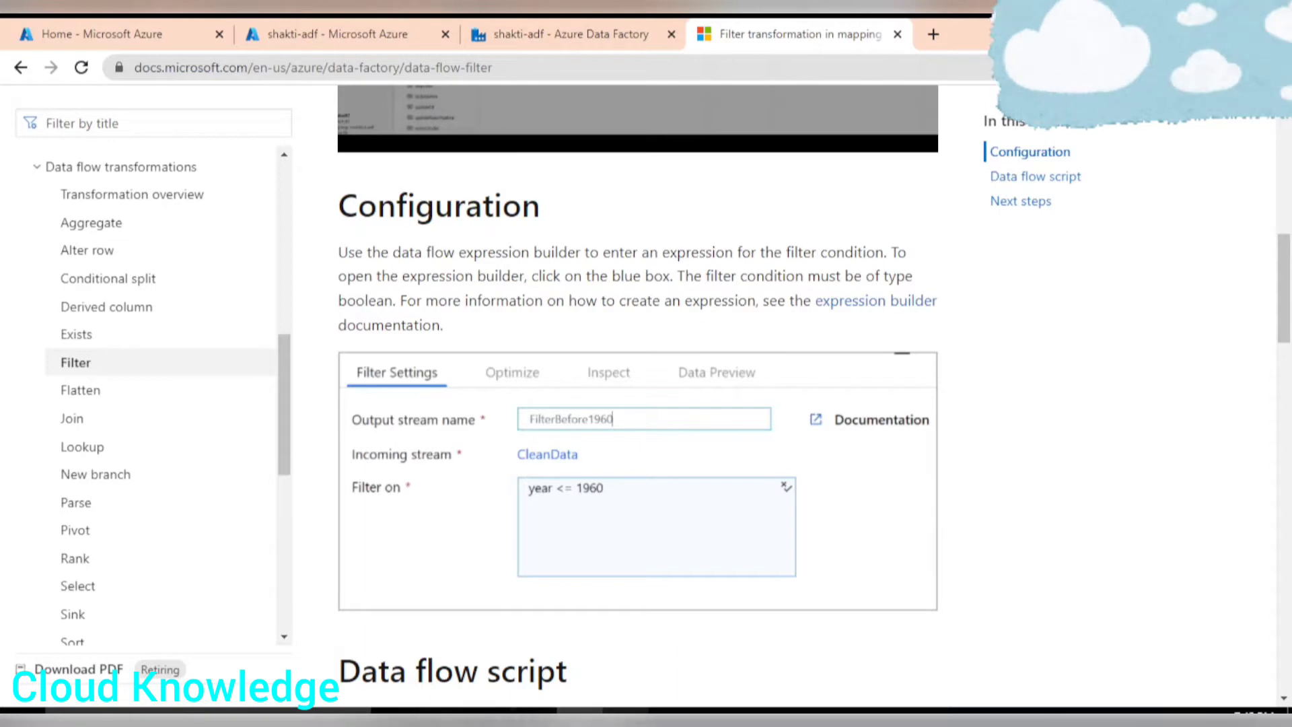
# Go to the Data Factory authoring workspace and create a new pipeline.
pyautogui.click(386, 28)
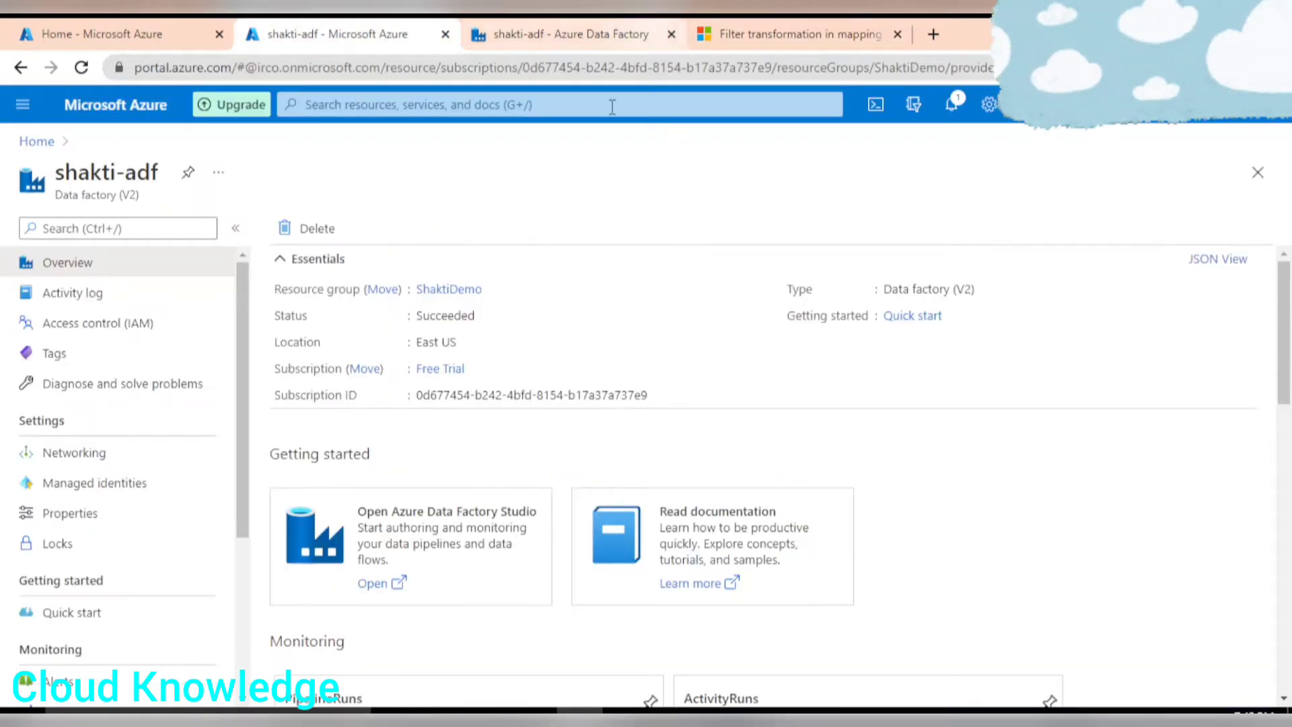
pyautogui.click(579, 35)
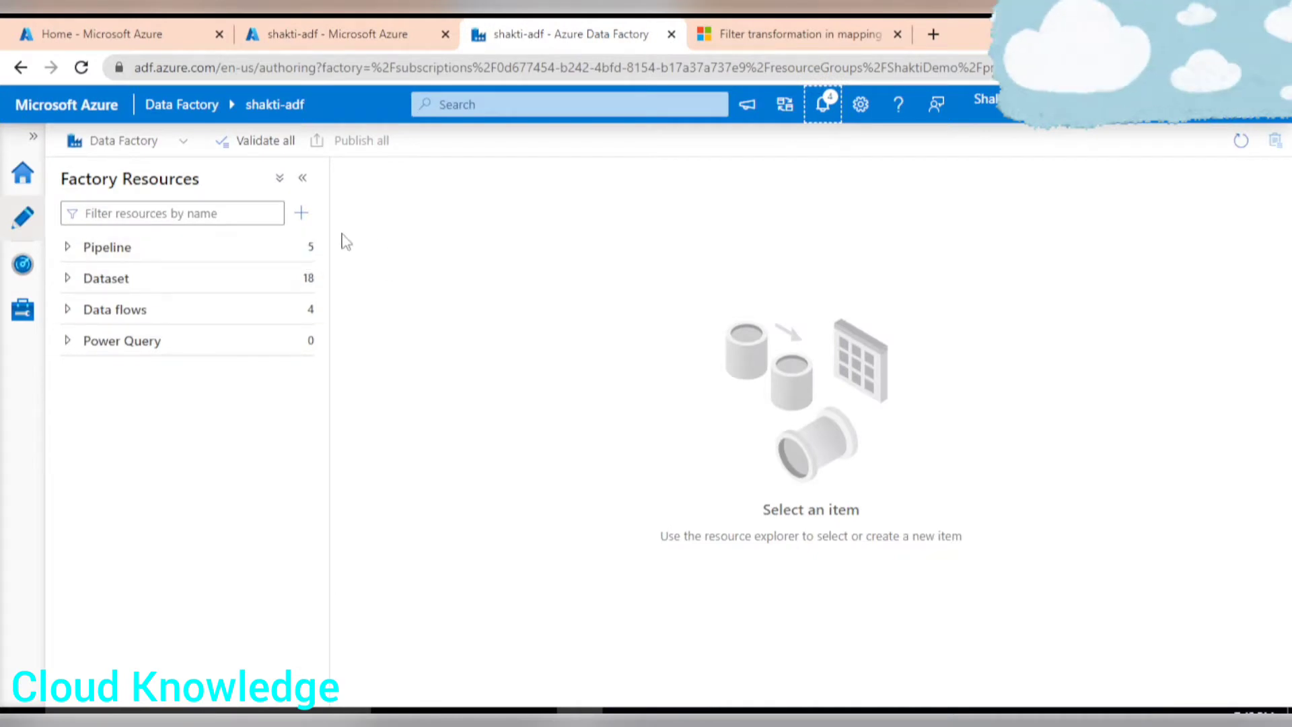
pyautogui.click(301, 213)
pyautogui.click(356, 242)
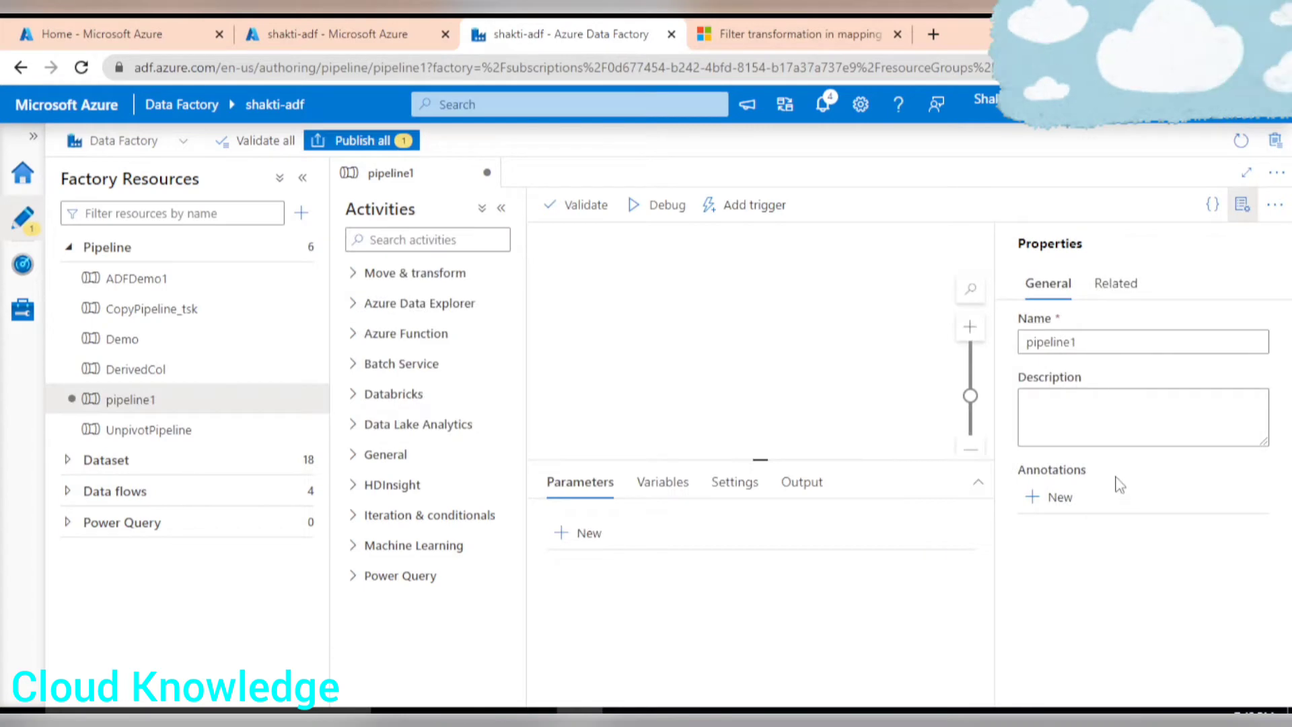
# Rename the new pipeline to FilterDemo.
pyautogui.click(1124, 342)
pyautogui.moveTo(1108, 339); pyautogui.dragTo(909, 352)
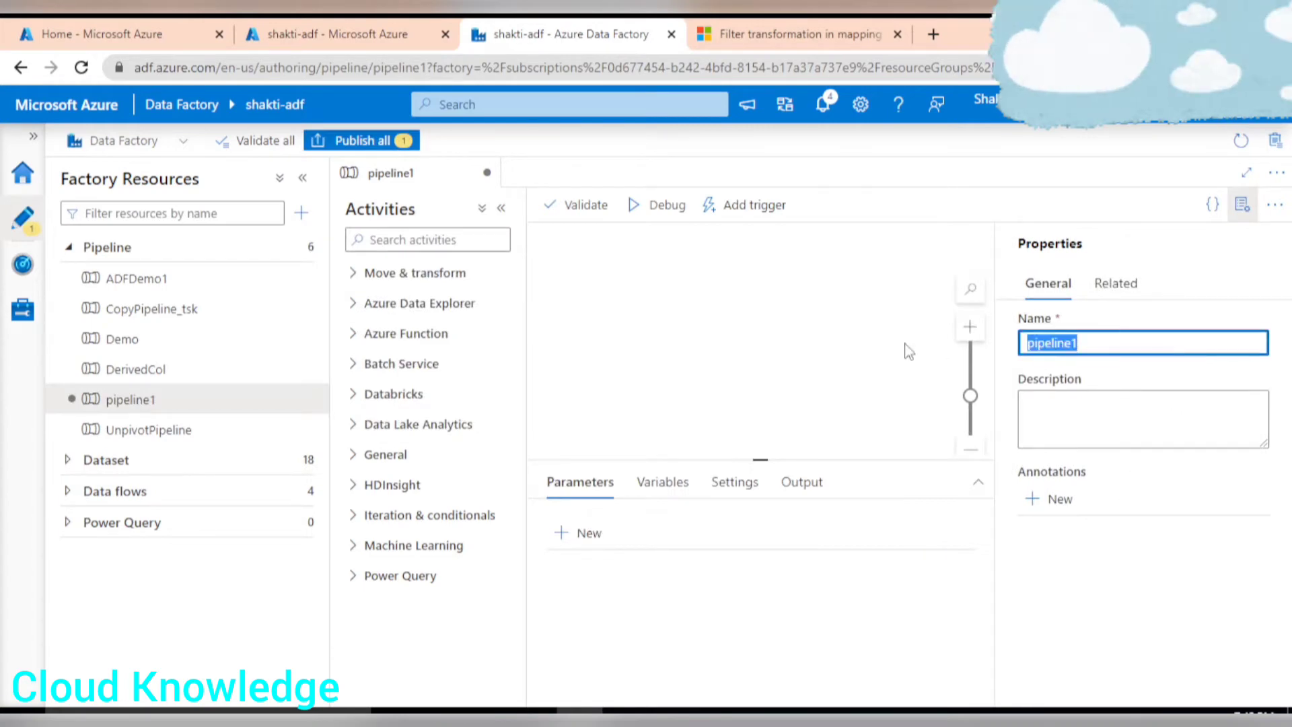
pyautogui.click(908, 352)
pyautogui.scroll(3, 909, 351)
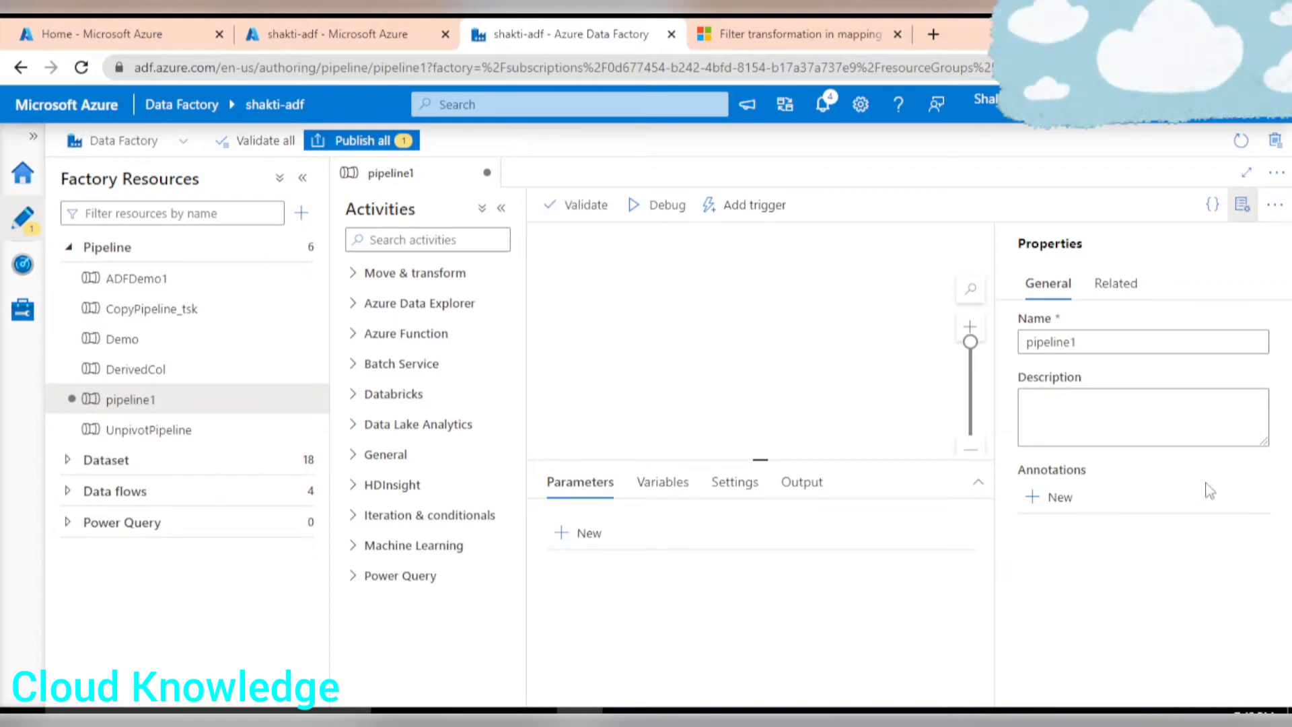
pyautogui.click(1099, 340)
pyautogui.doubleClick(1099, 340)
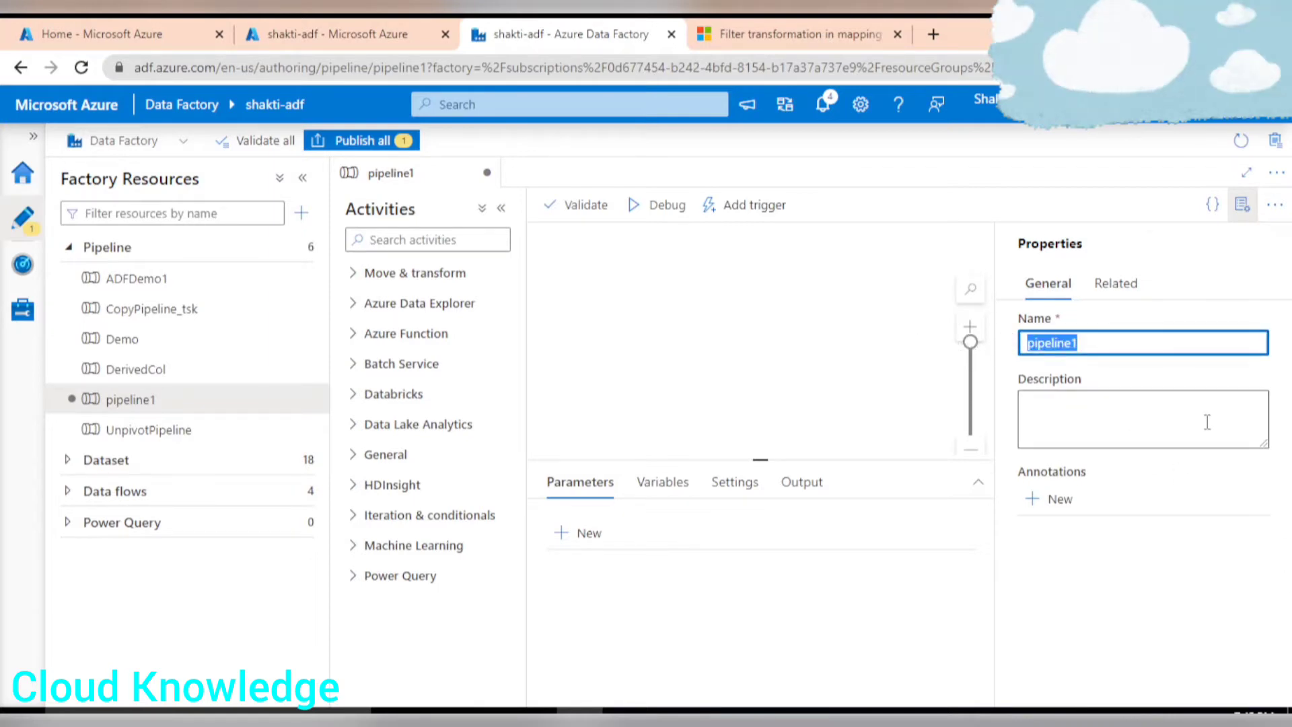
pyautogui.write('FilterDemo')
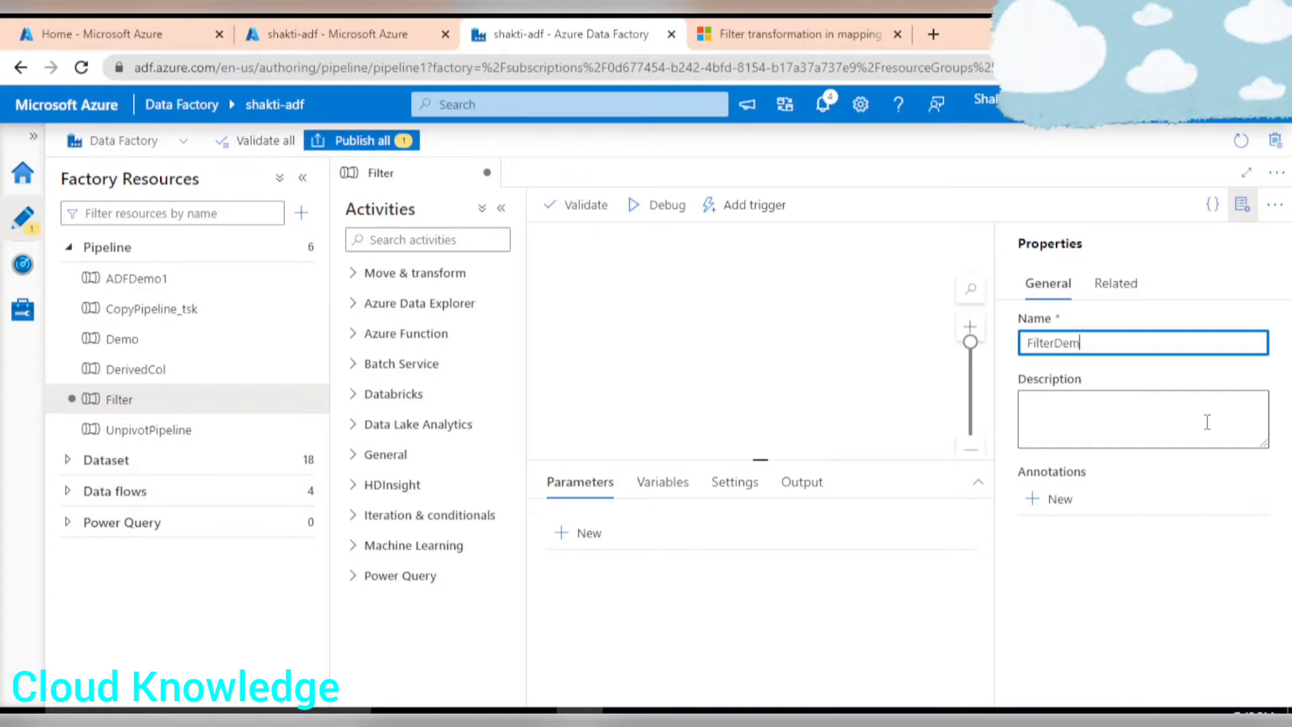
# Close the properties pane and add a Data flow activity from Move & transform onto the pipeline canvas.
pyautogui.click(1242, 205)
pyautogui.click(356, 274)
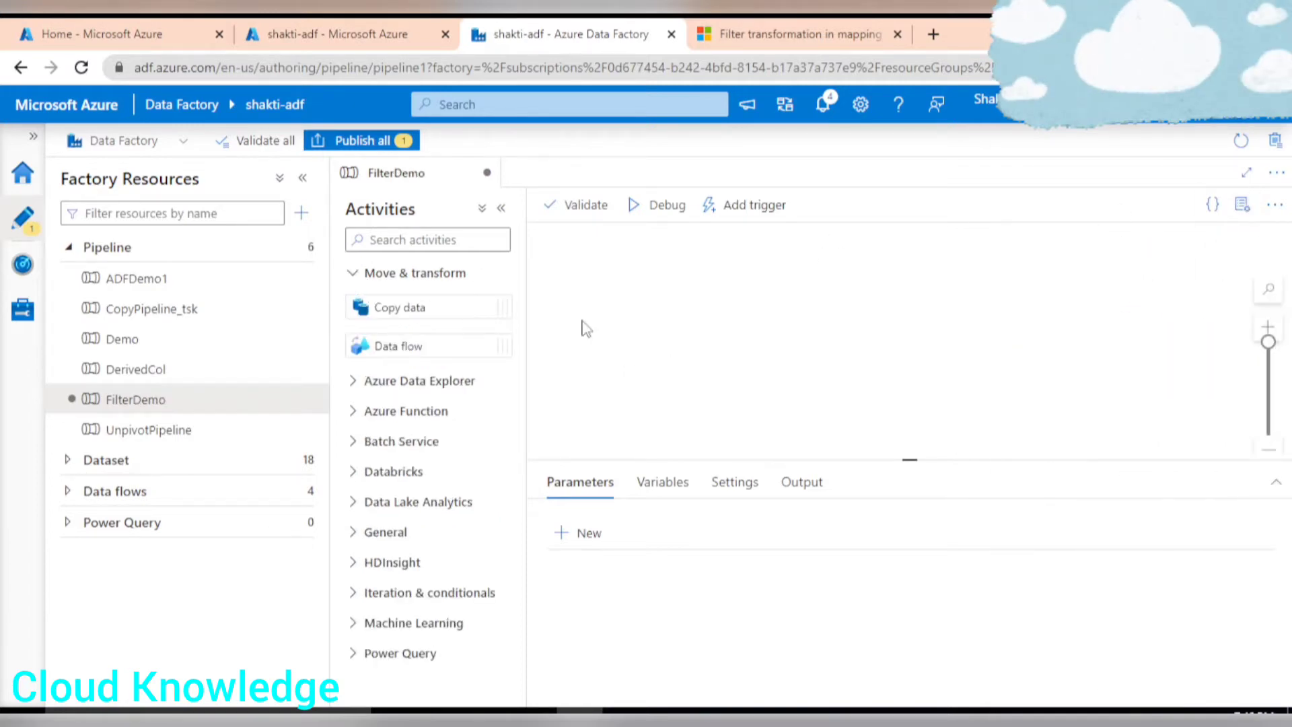
pyautogui.moveTo(399, 347); pyautogui.dragTo(764, 267)
pyautogui.click(501, 208)
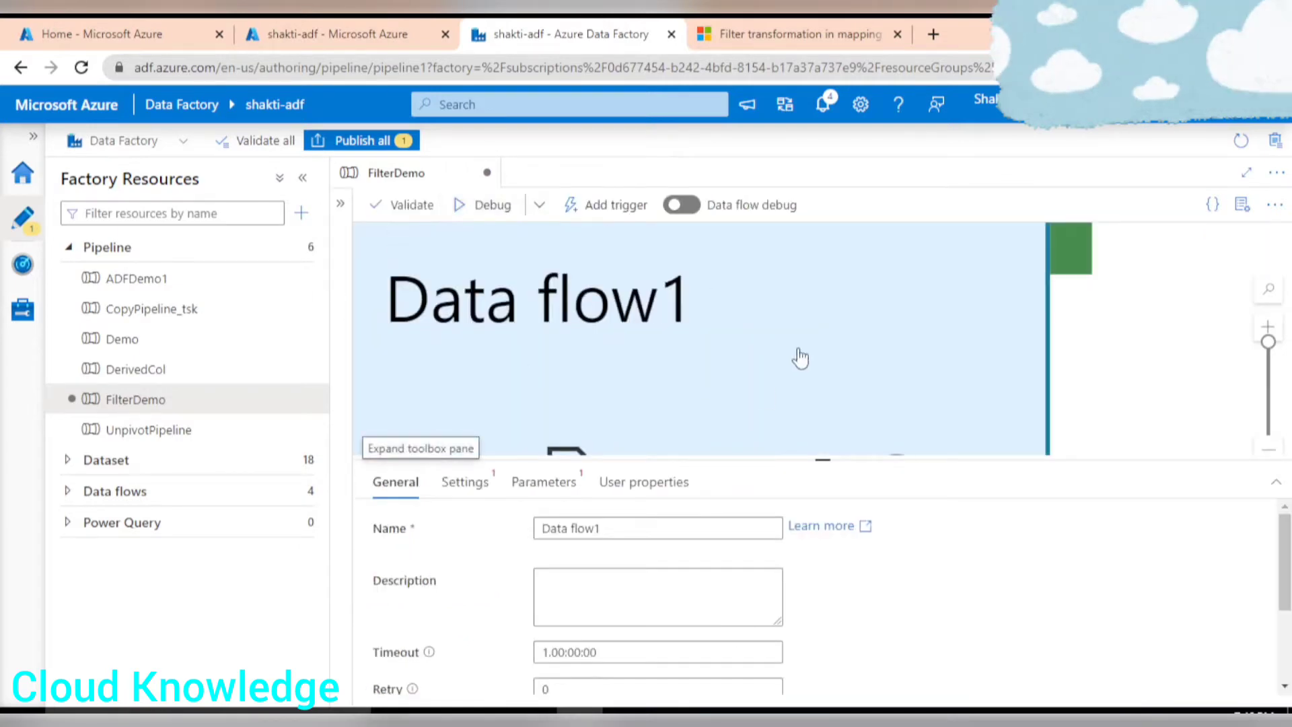
pyautogui.scroll(-5, 693, 343)
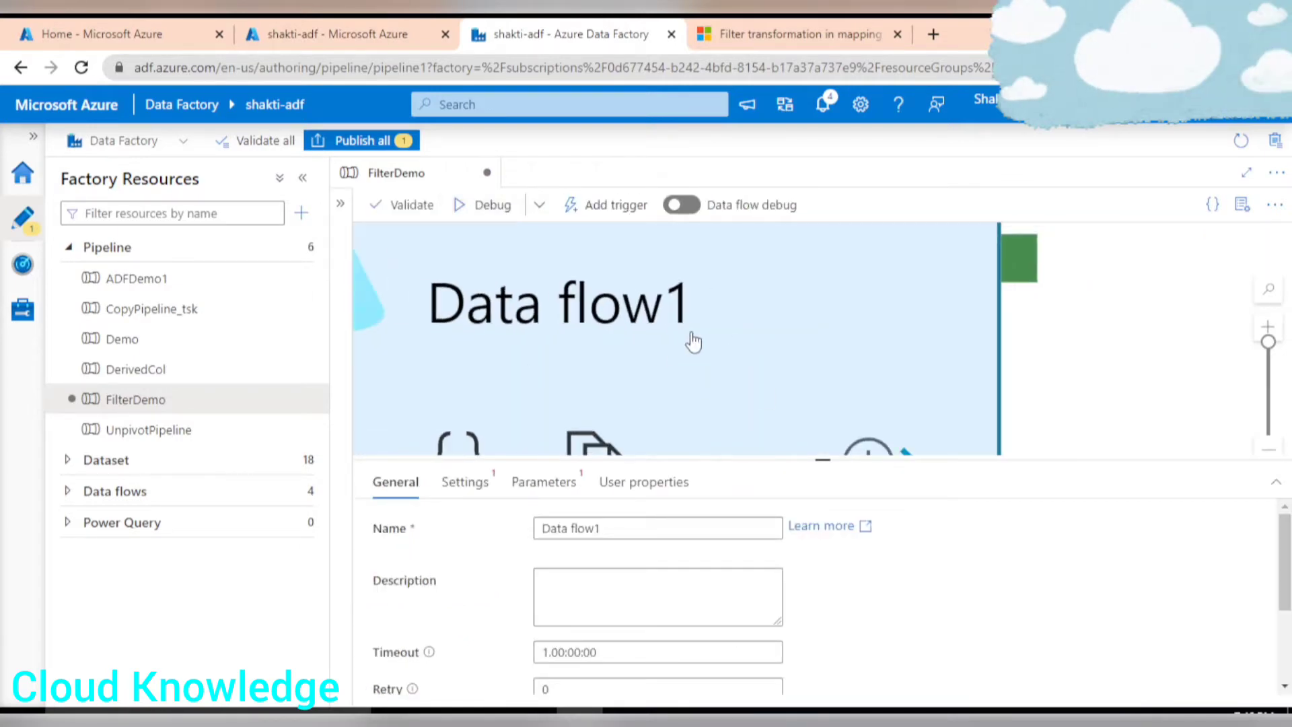
pyautogui.scroll(-3, 695, 341)
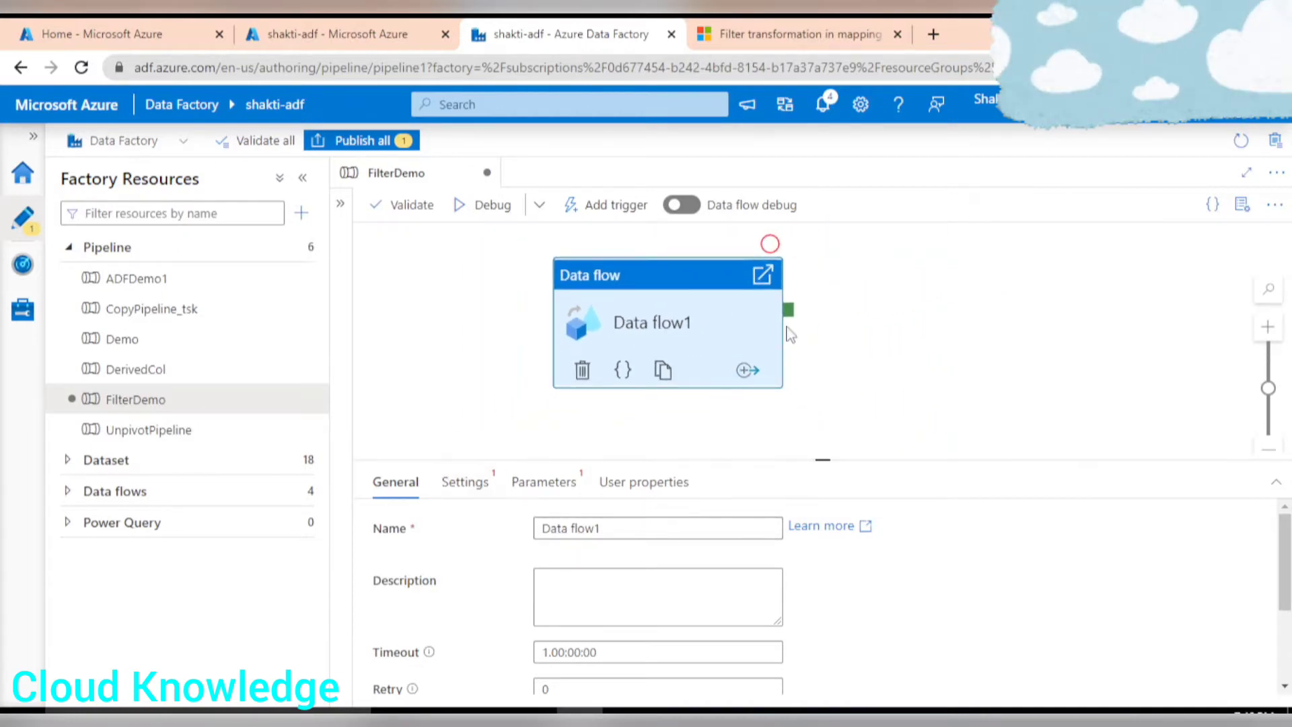
pyautogui.scroll(-1, 789, 334)
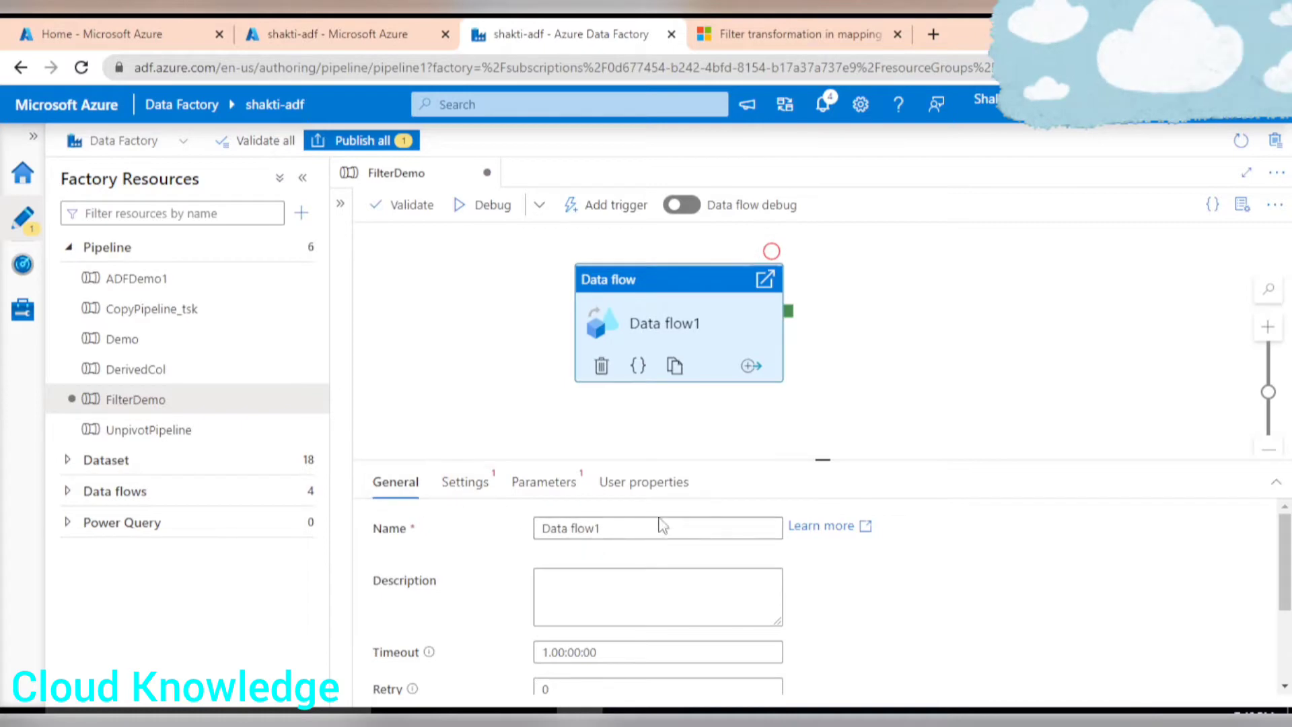
# Rename the Data flow activity to FilterDataFlow and create a new data flow from its settings.
pyautogui.moveTo(644, 528); pyautogui.dragTo(535, 539)
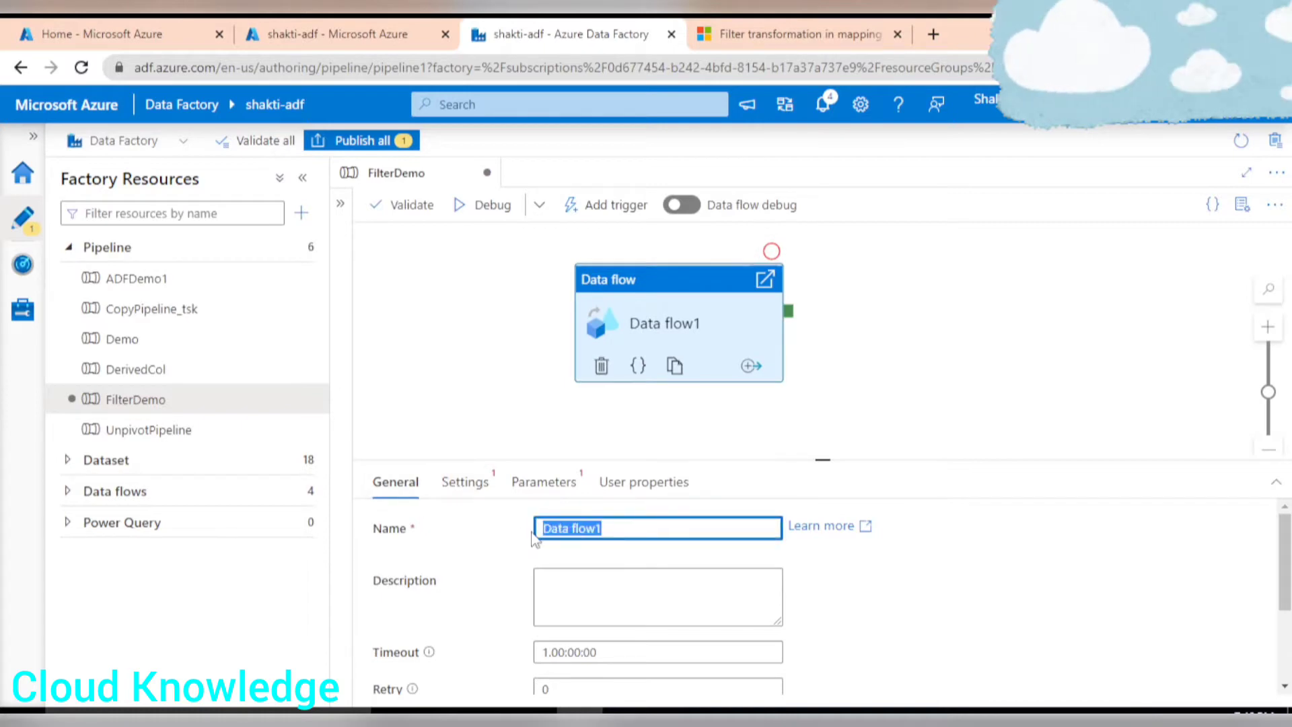
pyautogui.write('Fily')
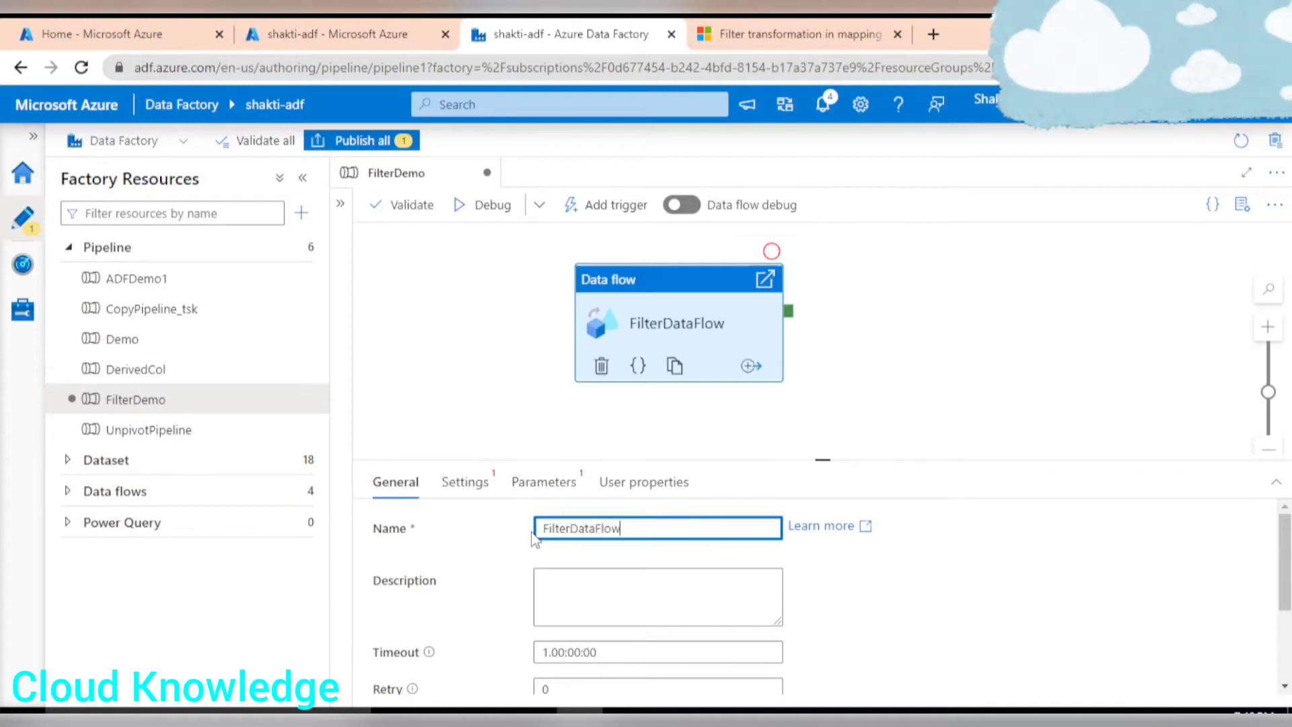
pyautogui.click(474, 484)
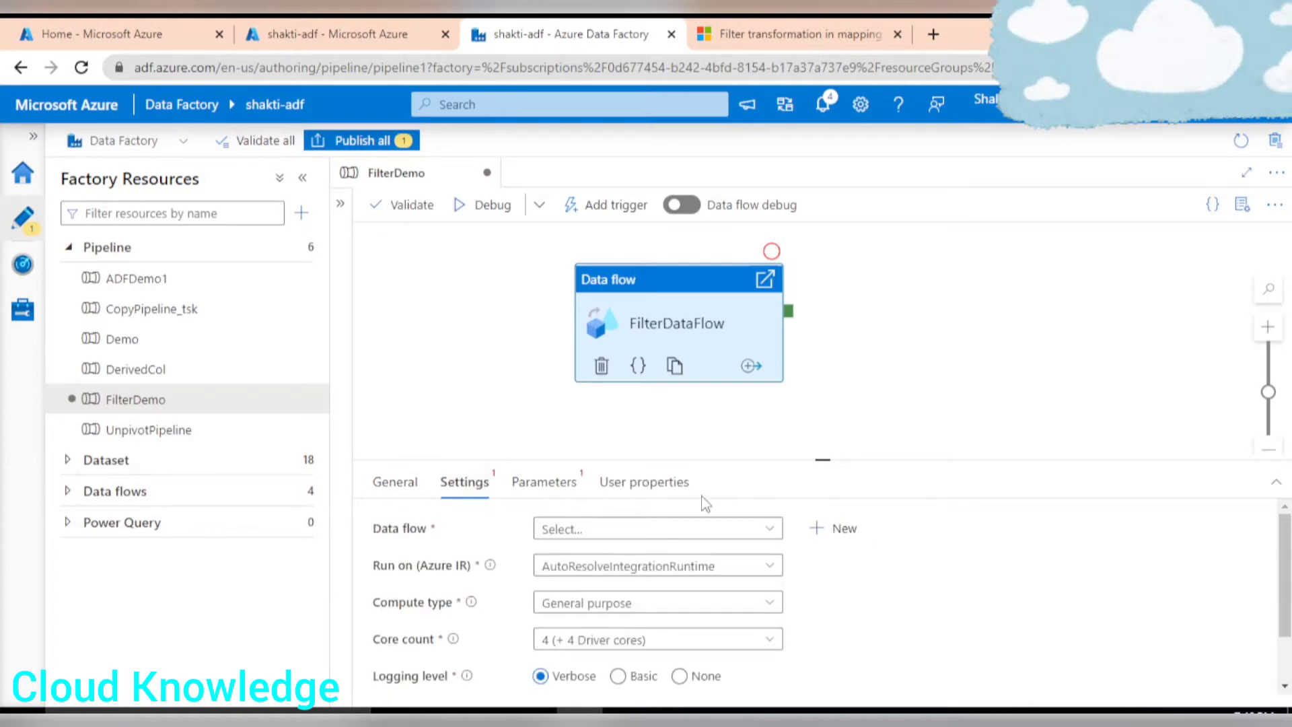
pyautogui.click(838, 528)
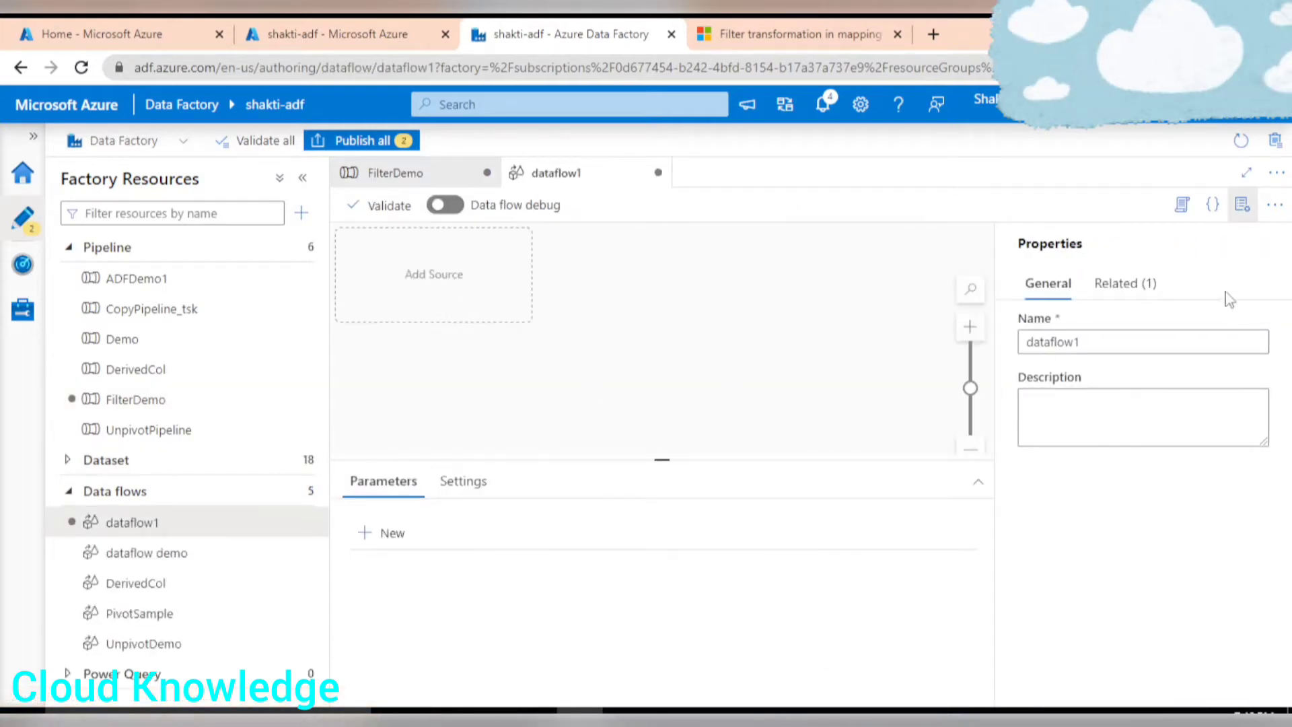
# Rename the new data flow to FilterDemo and close its properties pane.
pyautogui.moveTo(1083, 345); pyautogui.dragTo(893, 346)
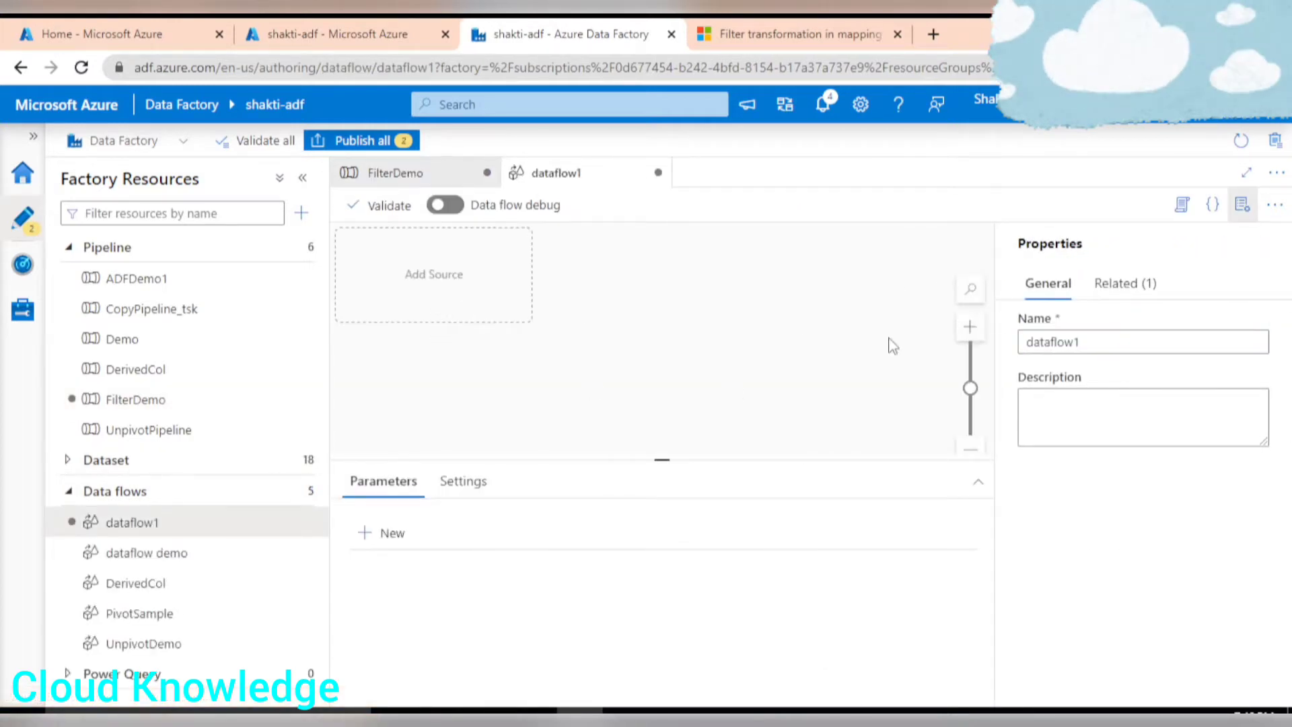
pyautogui.click(1103, 348)
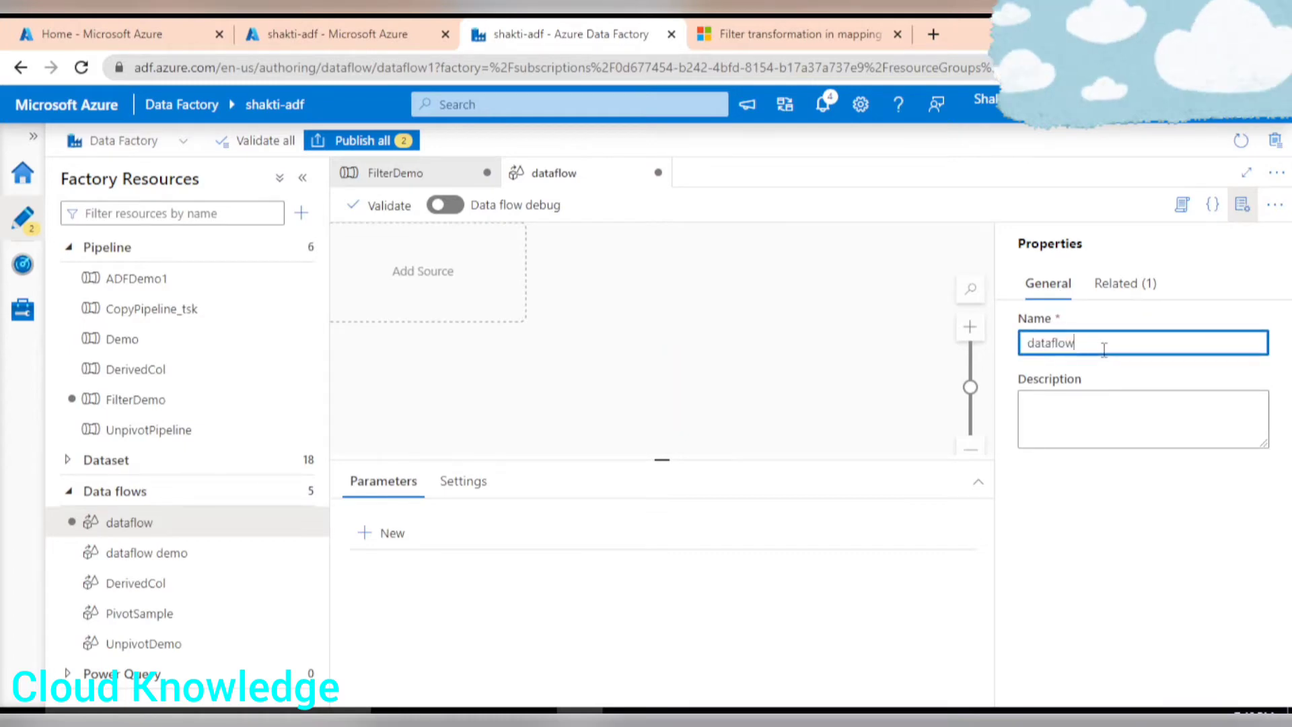
pyautogui.press('BackSpace')
pyautogui.press('BackSpace')
pyautogui.press('BackSpace')
pyautogui.press('BackSpace')
pyautogui.press('BackSpace')
pyautogui.press('BackSpace')
pyautogui.press('BackSpace')
pyautogui.press('BackSpace')
pyautogui.write('FilterDemo')
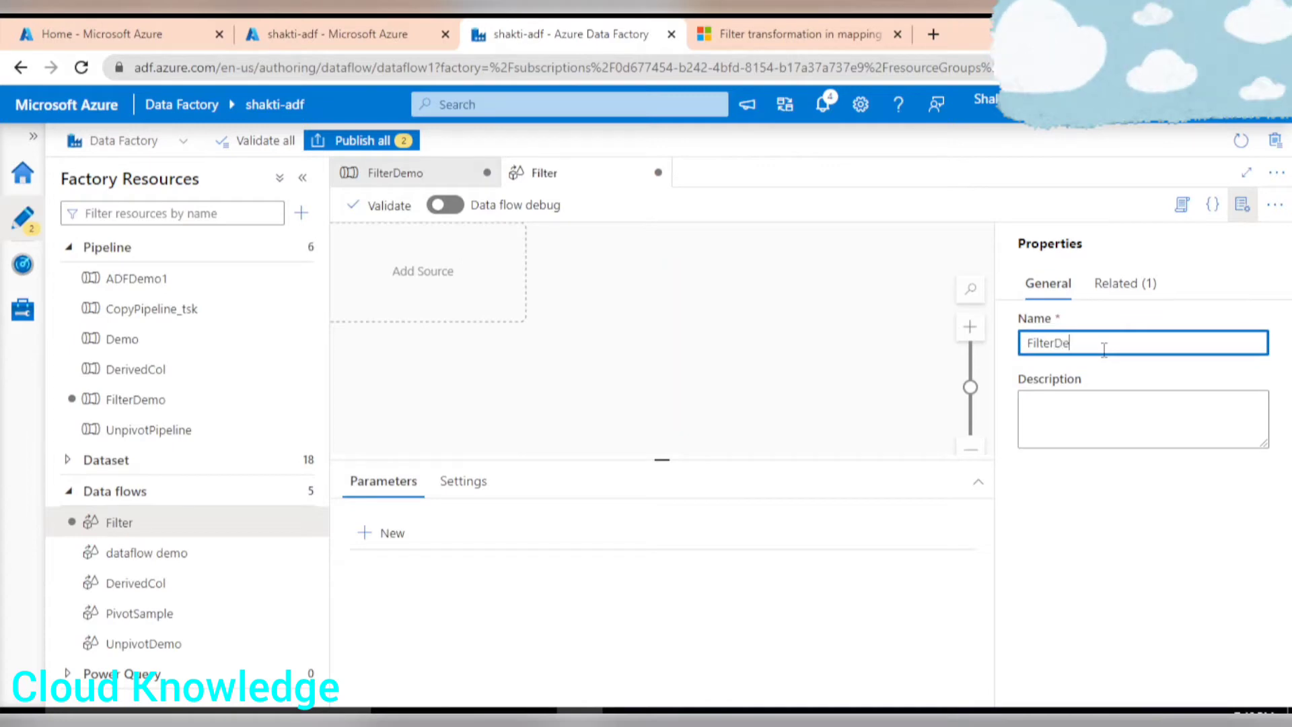
pyautogui.click(1242, 204)
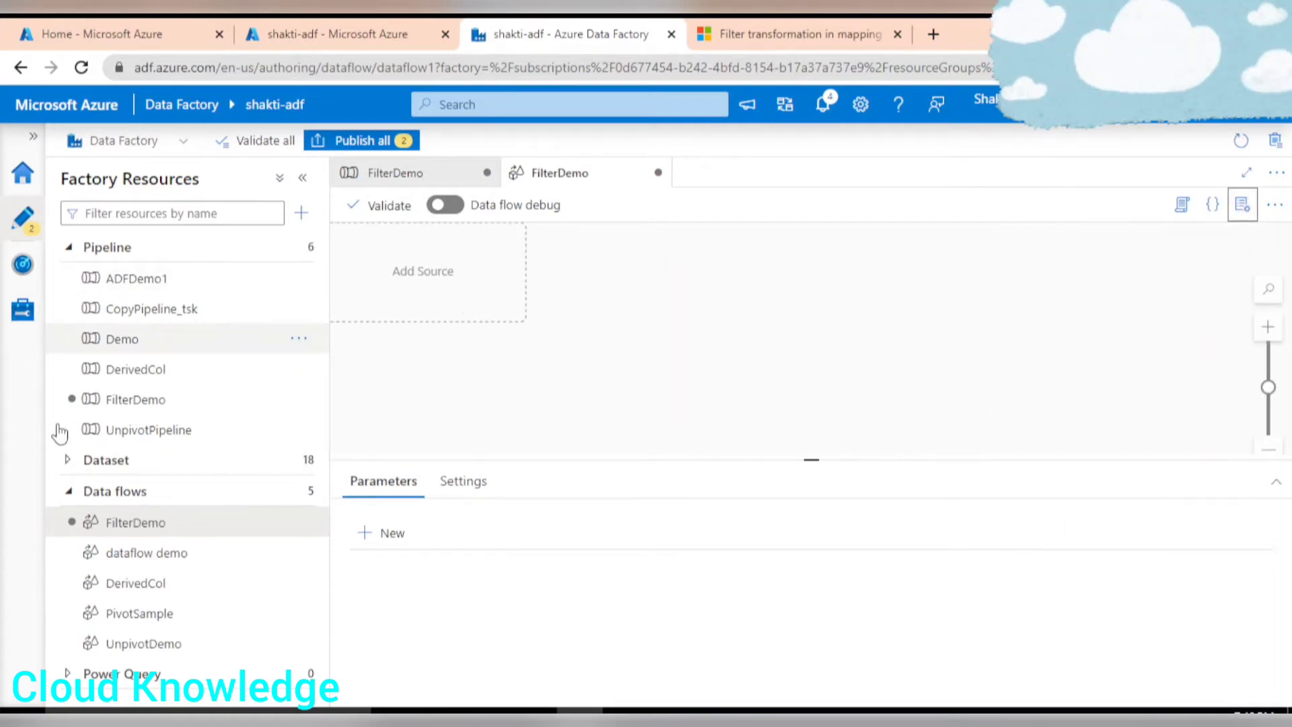
# Collapse the resource tree sections and add a source to the data flow canvas.
pyautogui.click(68, 494)
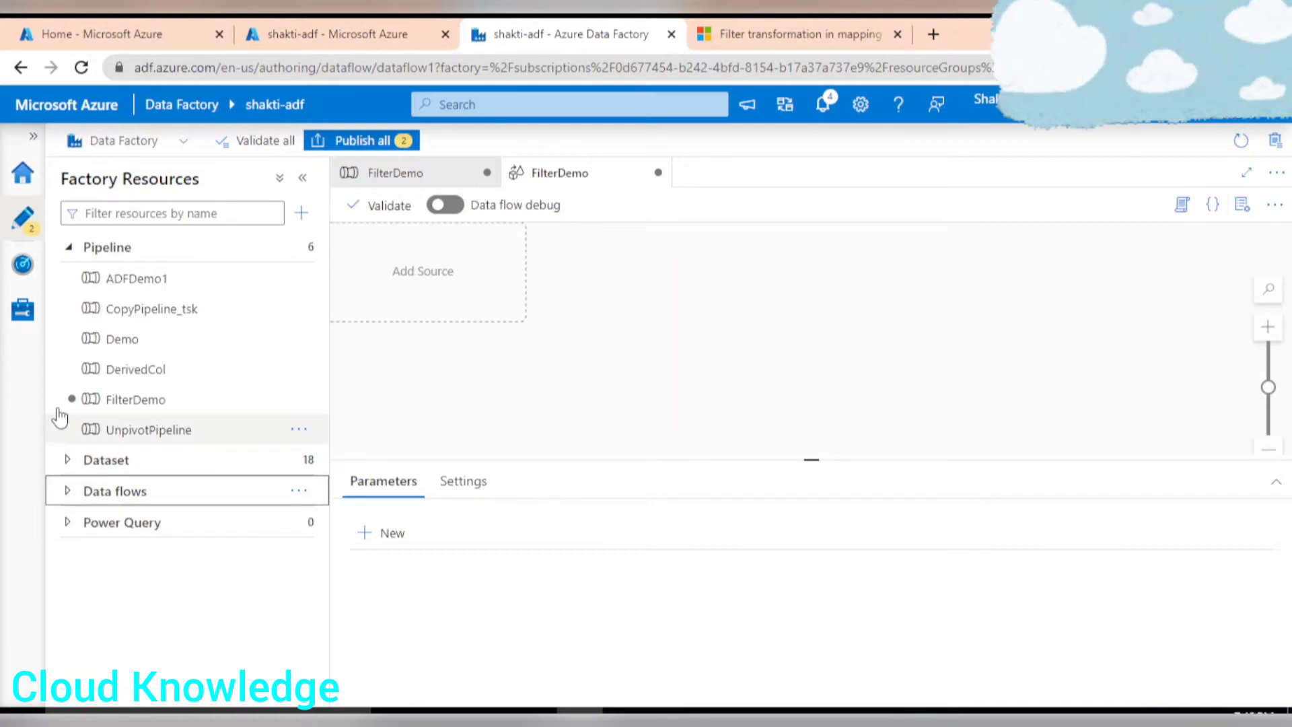
pyautogui.click(68, 247)
pyautogui.click(458, 277)
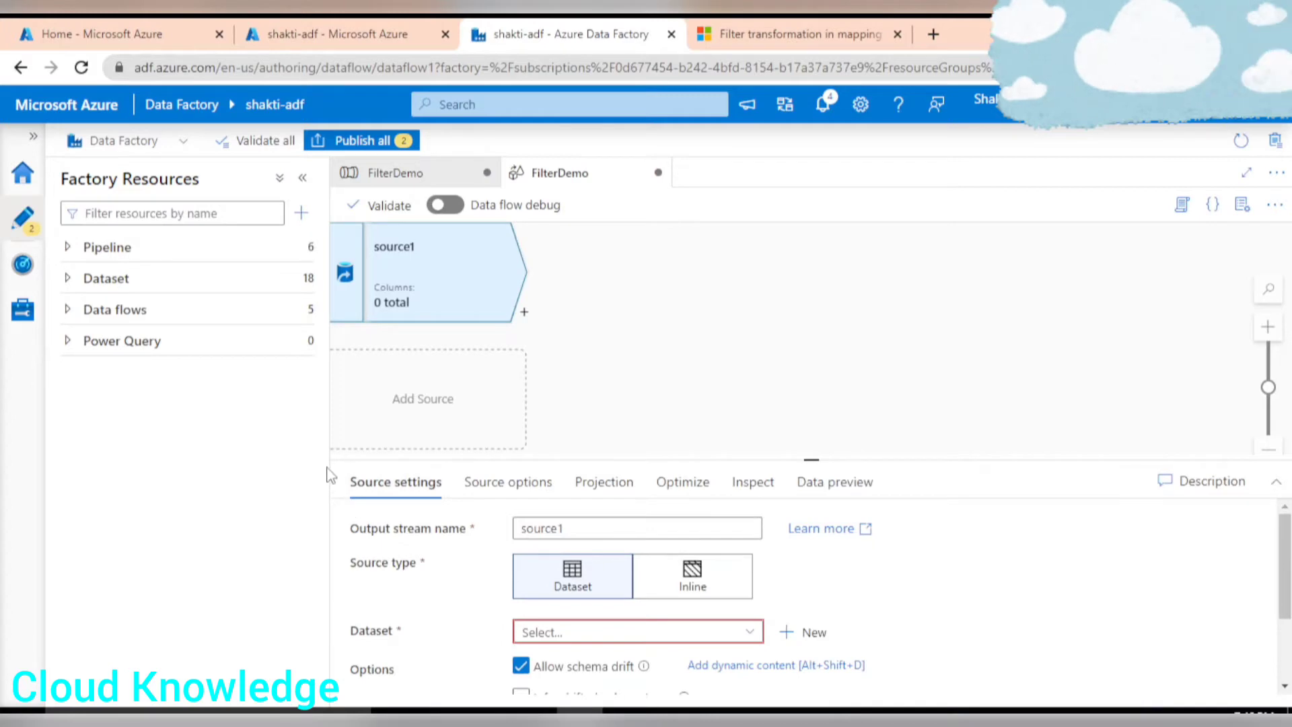
pyautogui.moveTo(329, 458); pyautogui.dragTo(266, 457)
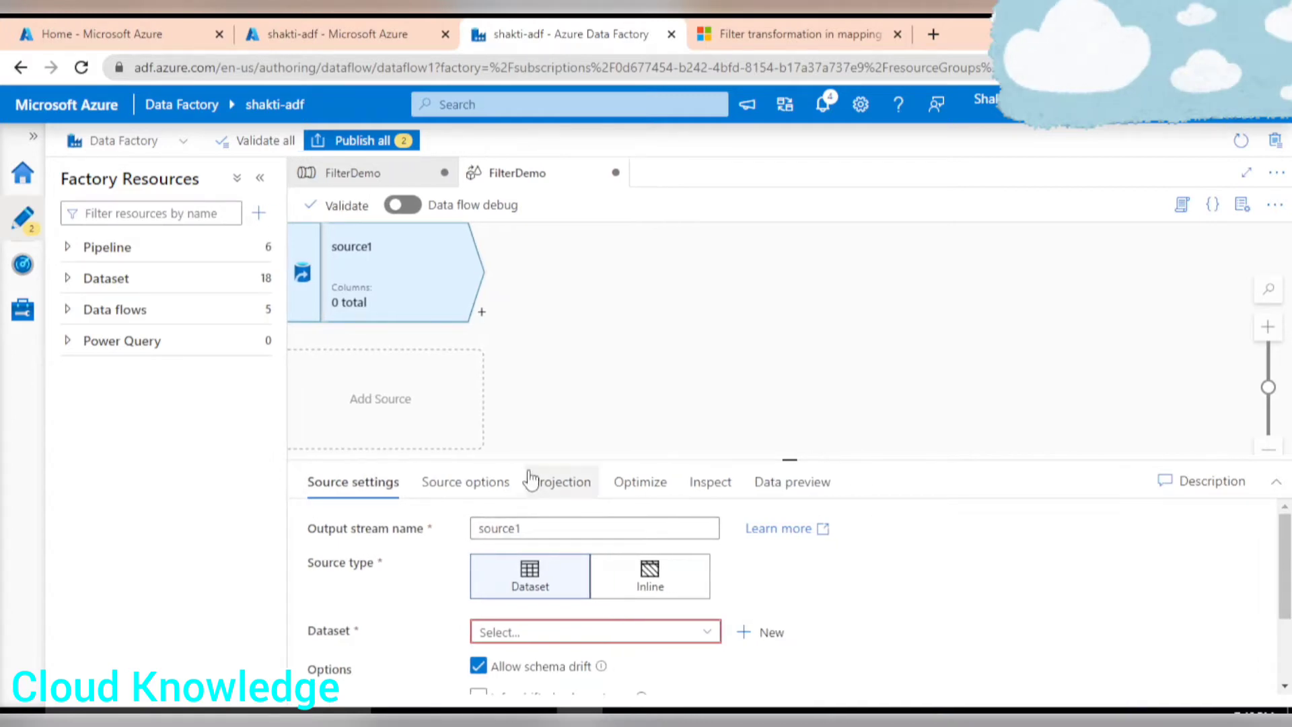
pyautogui.moveTo(527, 457); pyautogui.dragTo(528, 359)
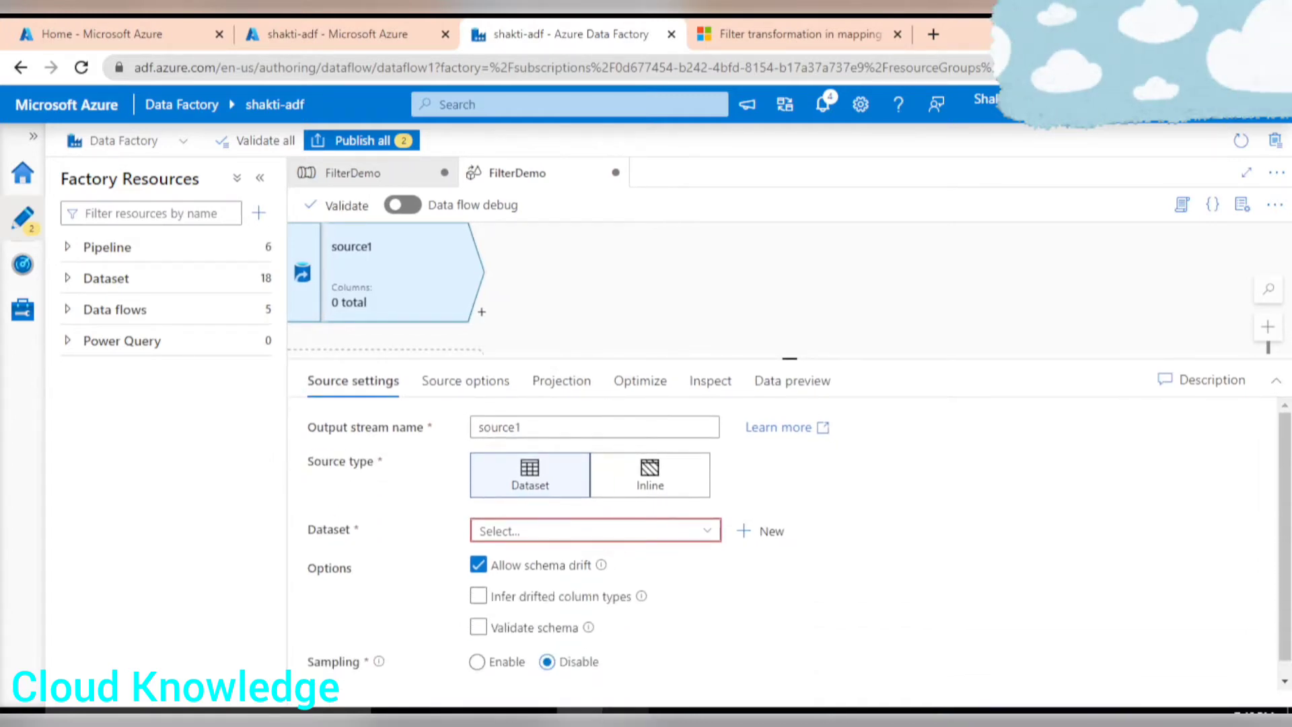
# Review the input dataset in the spreadsheet example.
pyautogui.click(626, 716)
pyautogui.moveTo(65, 242); pyautogui.dragTo(297, 433)
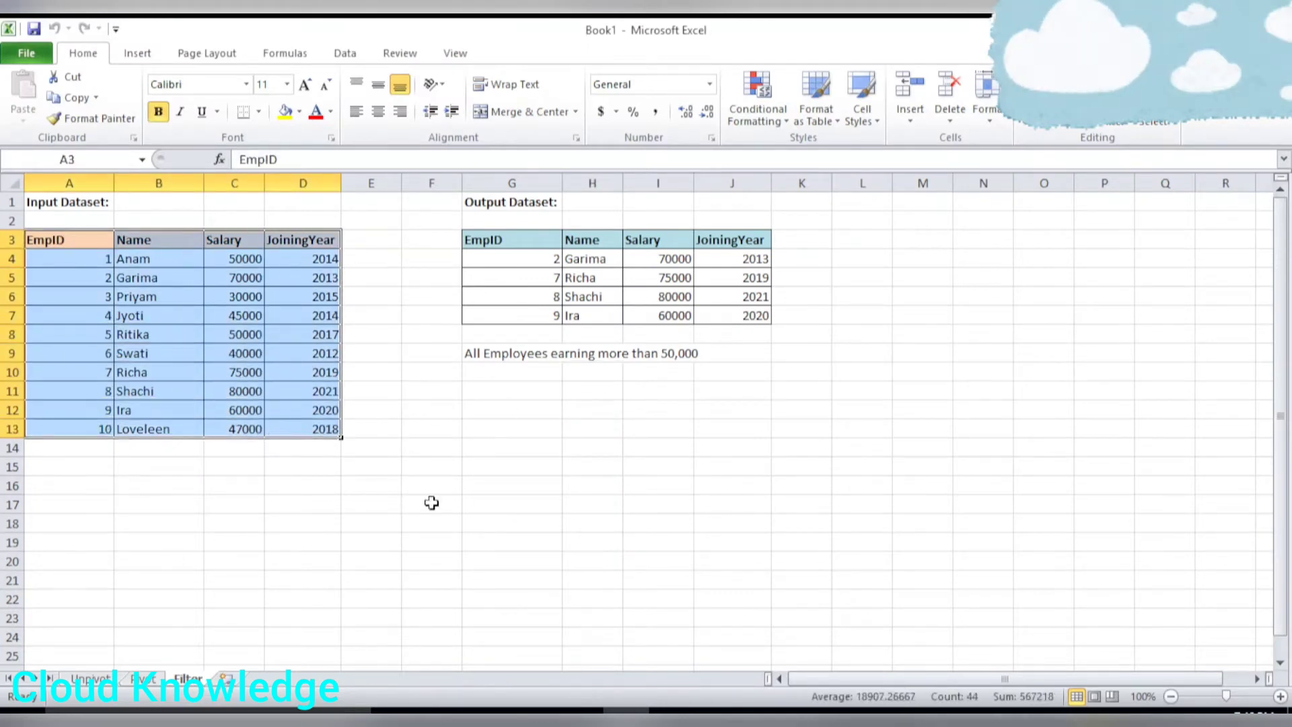
pyautogui.click(666, 533)
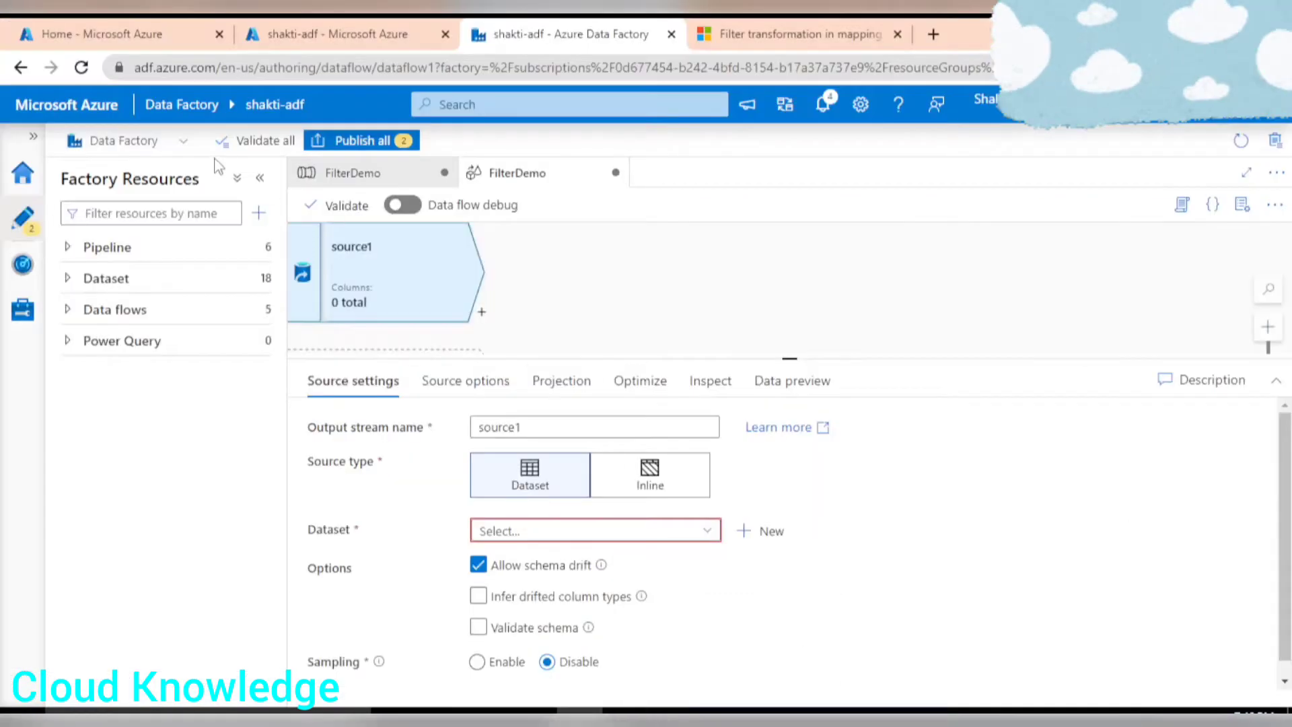
# Open FilterInputData.csv in the shaktigen2 storage account's gen2 container, ADF_Input folder, to preview its contents.
pyautogui.click(104, 32)
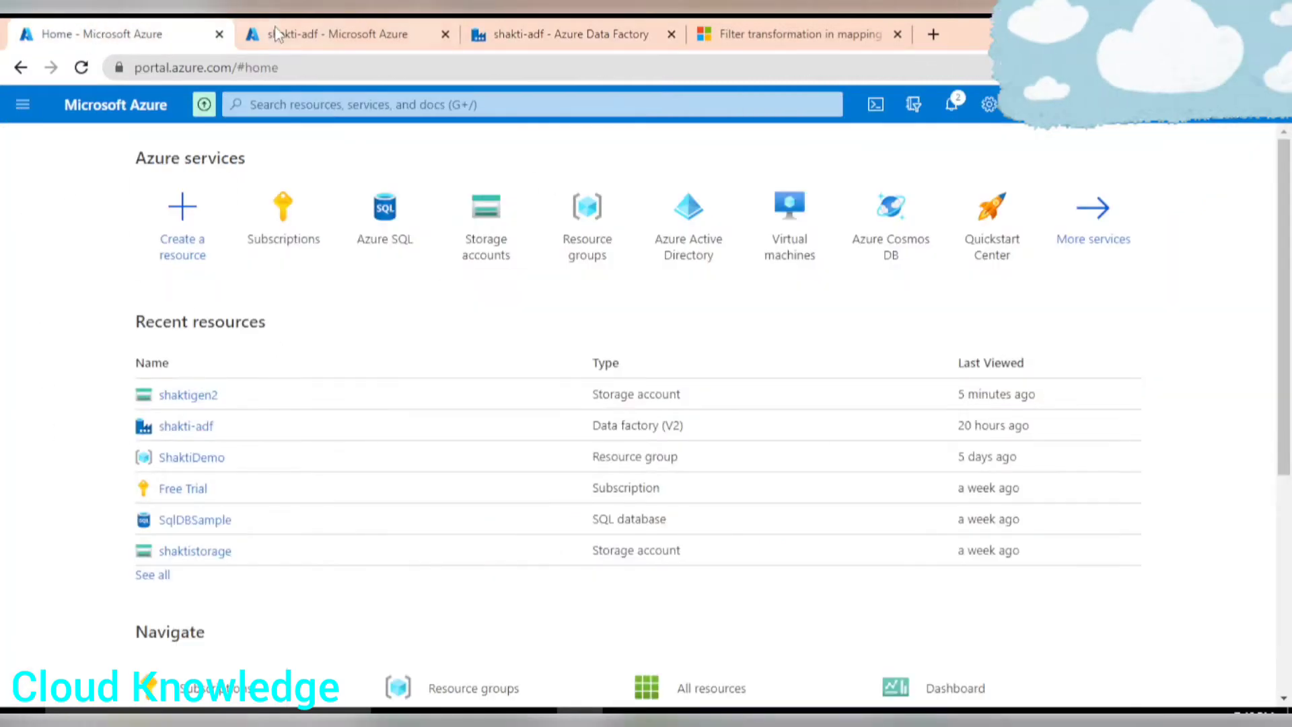
pyautogui.click(206, 397)
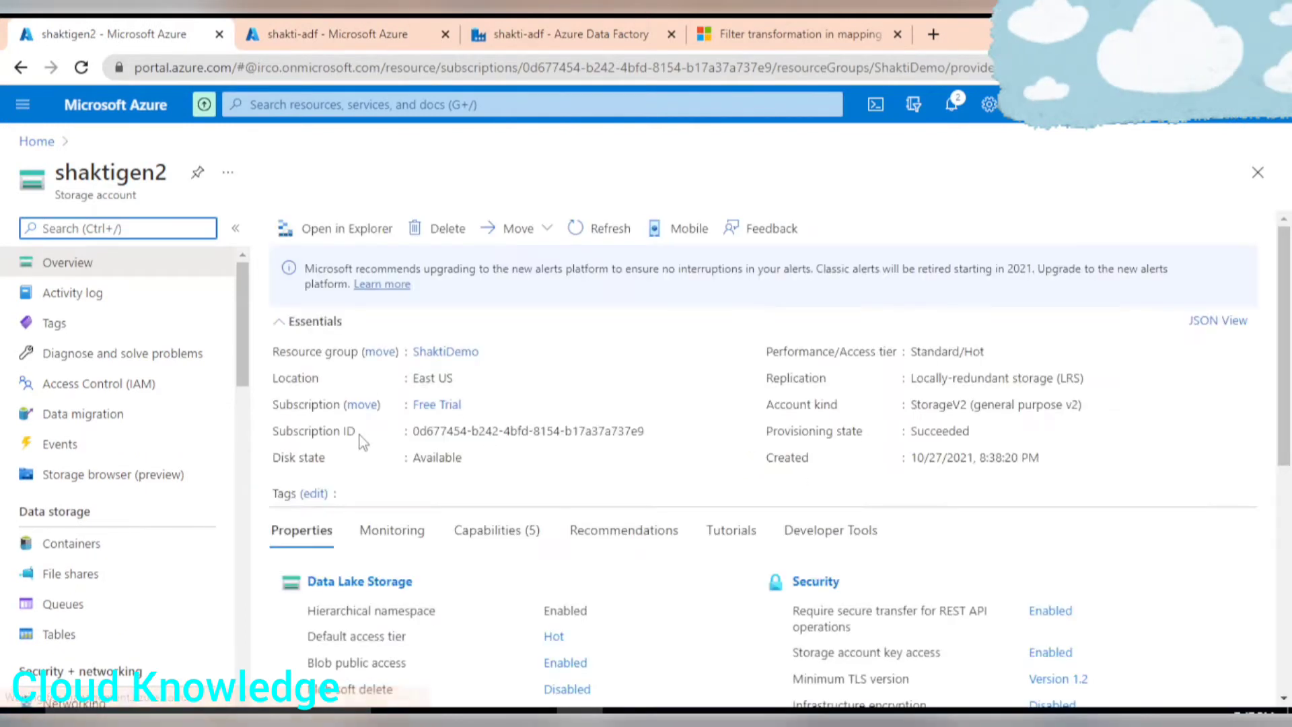
pyautogui.click(65, 556)
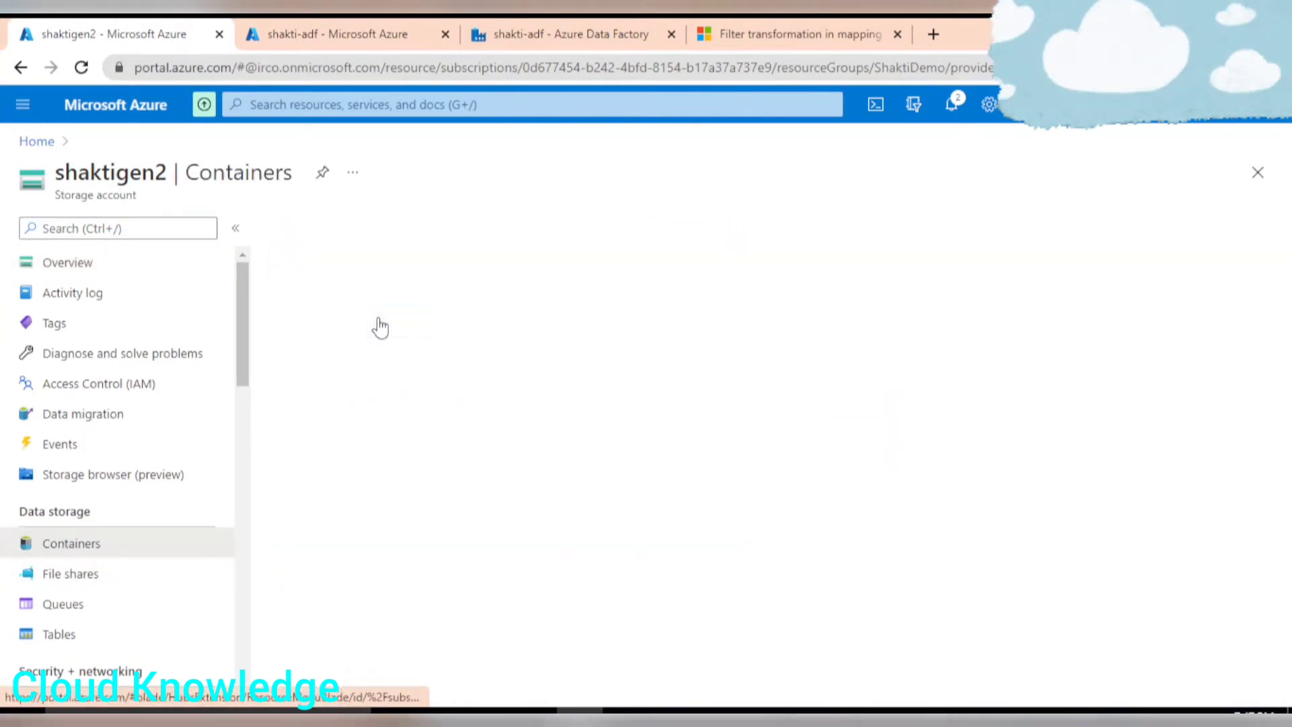
pyautogui.click(324, 344)
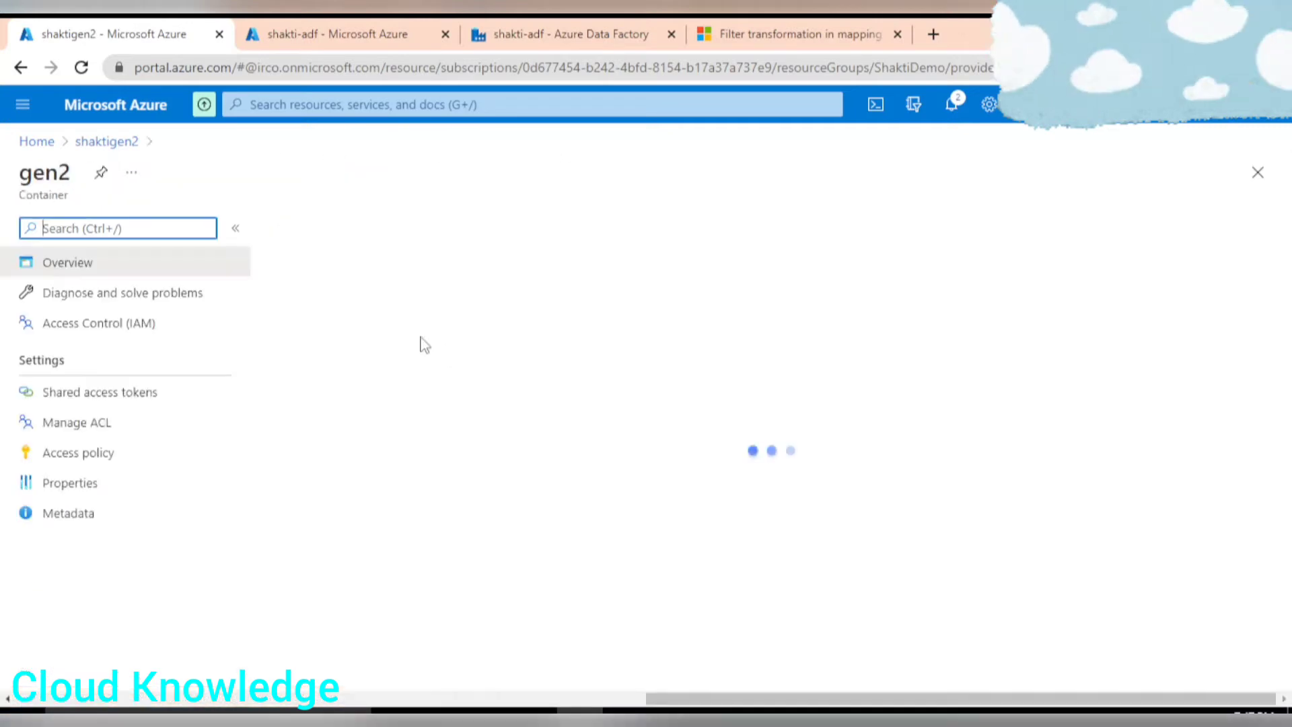
pyautogui.click(343, 388)
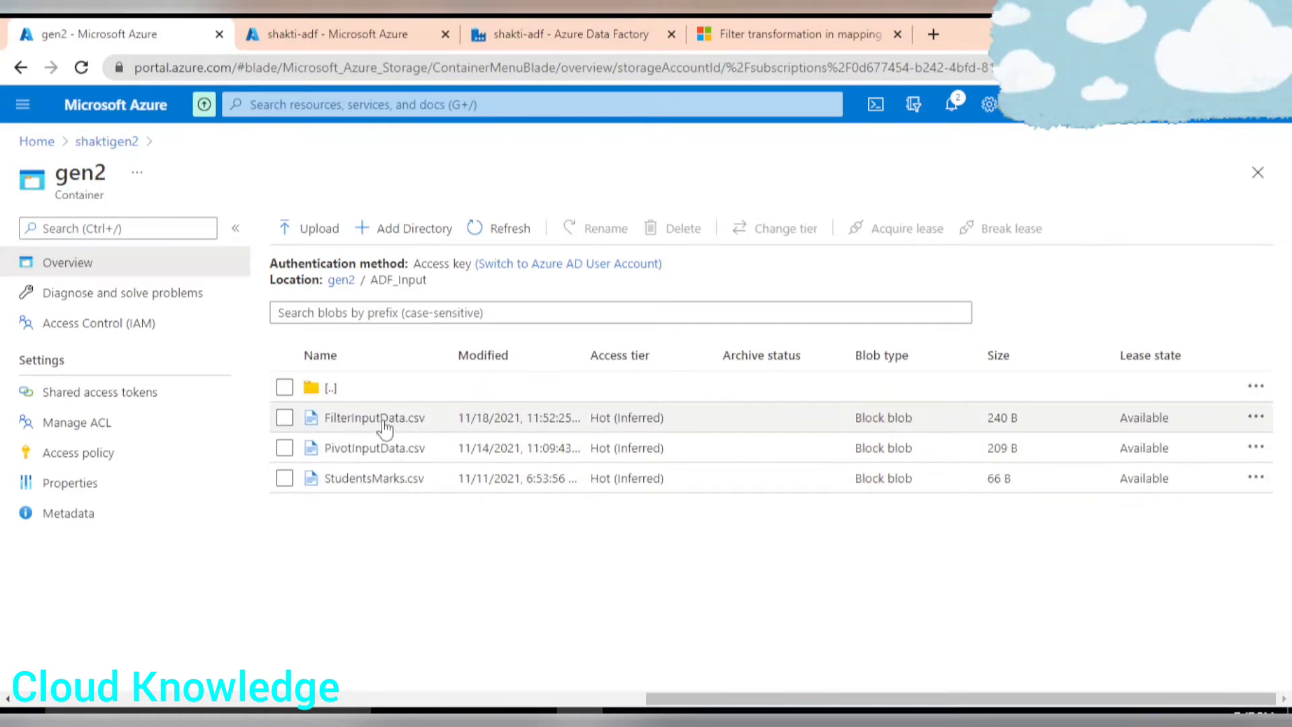
pyautogui.click(377, 418)
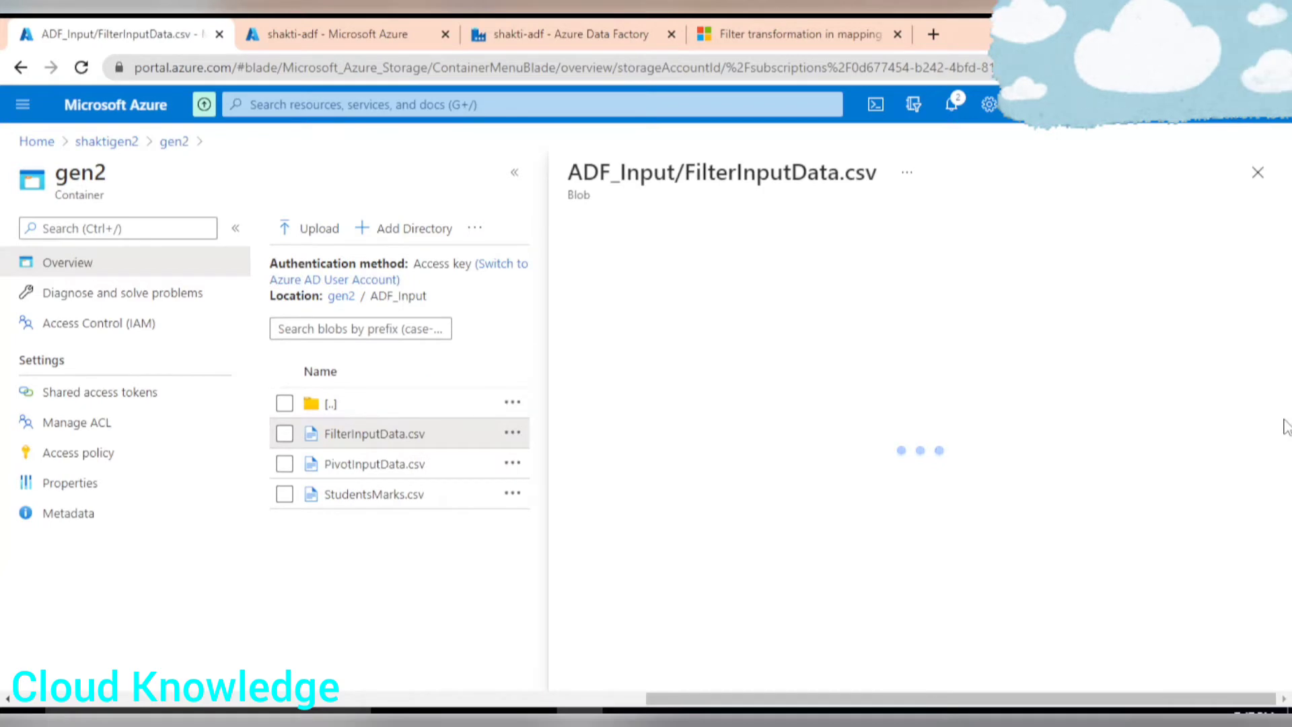
pyautogui.click(739, 276)
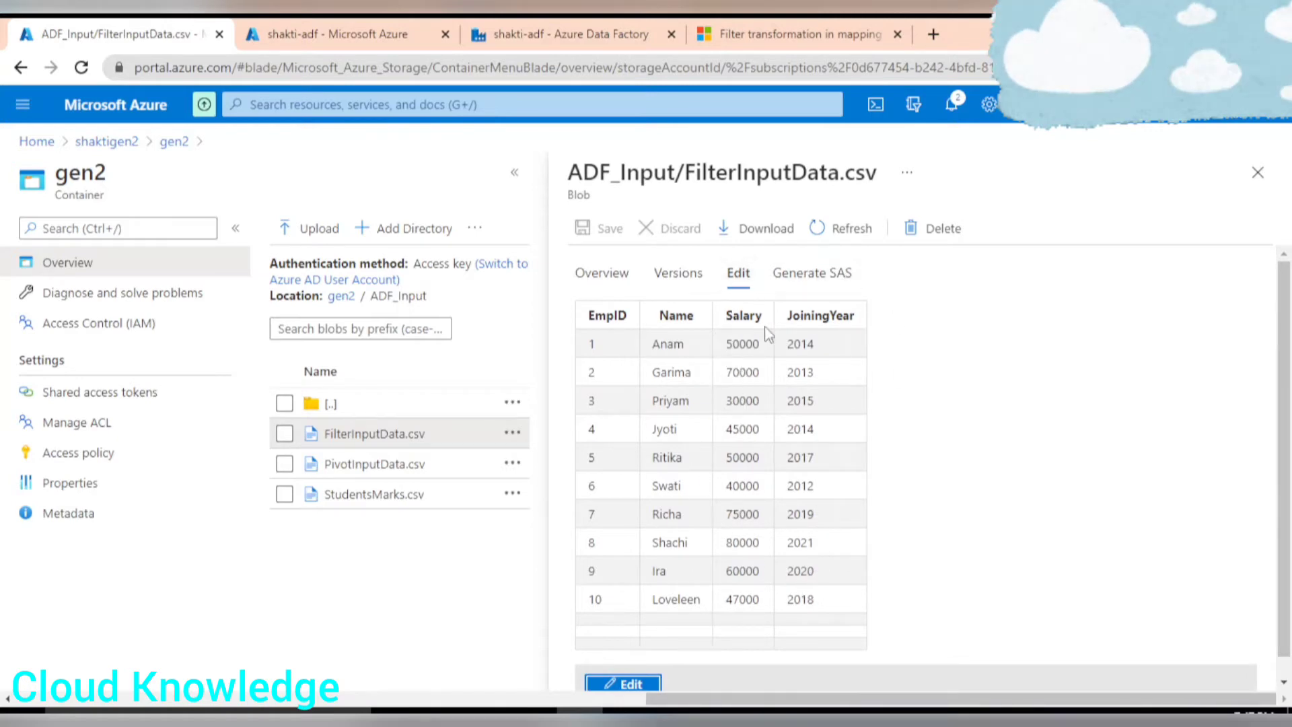
# Return to Data Factory and rename the source output stream to FilterInputDataset.
pyautogui.click(565, 34)
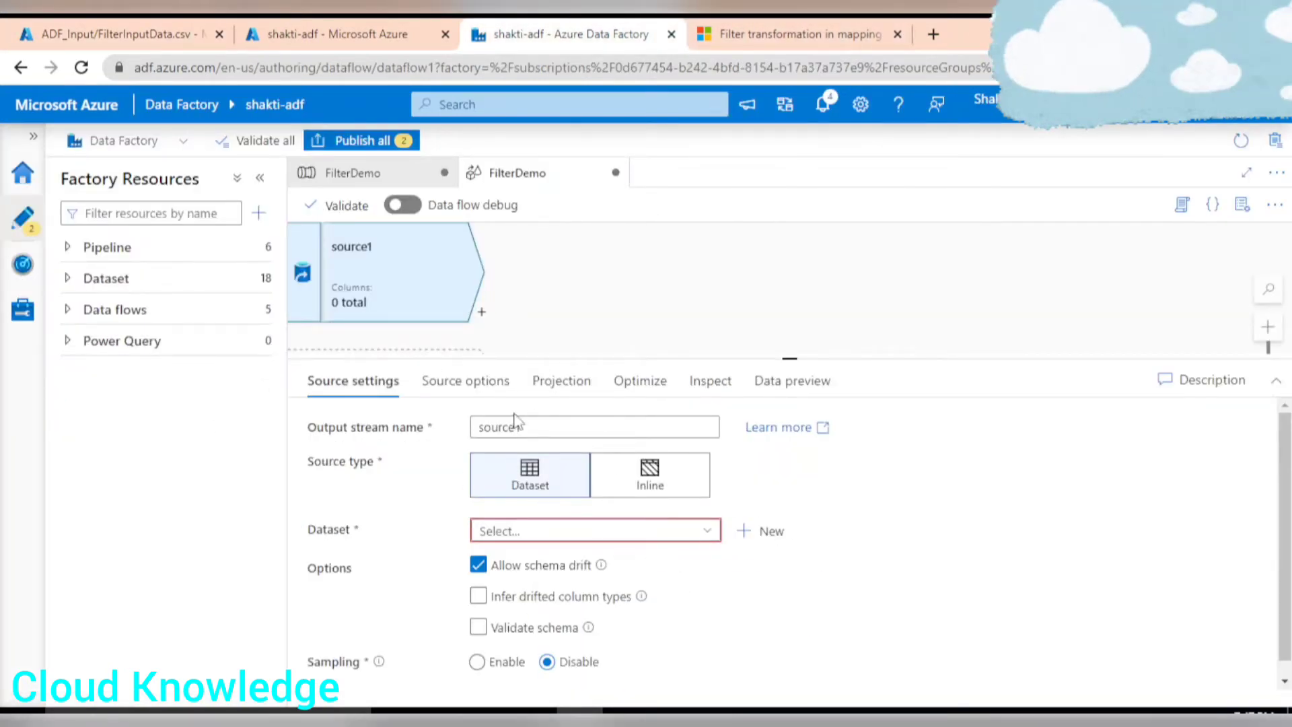
pyautogui.moveTo(549, 431); pyautogui.dragTo(475, 430)
pyautogui.write('FilterInputDataset')
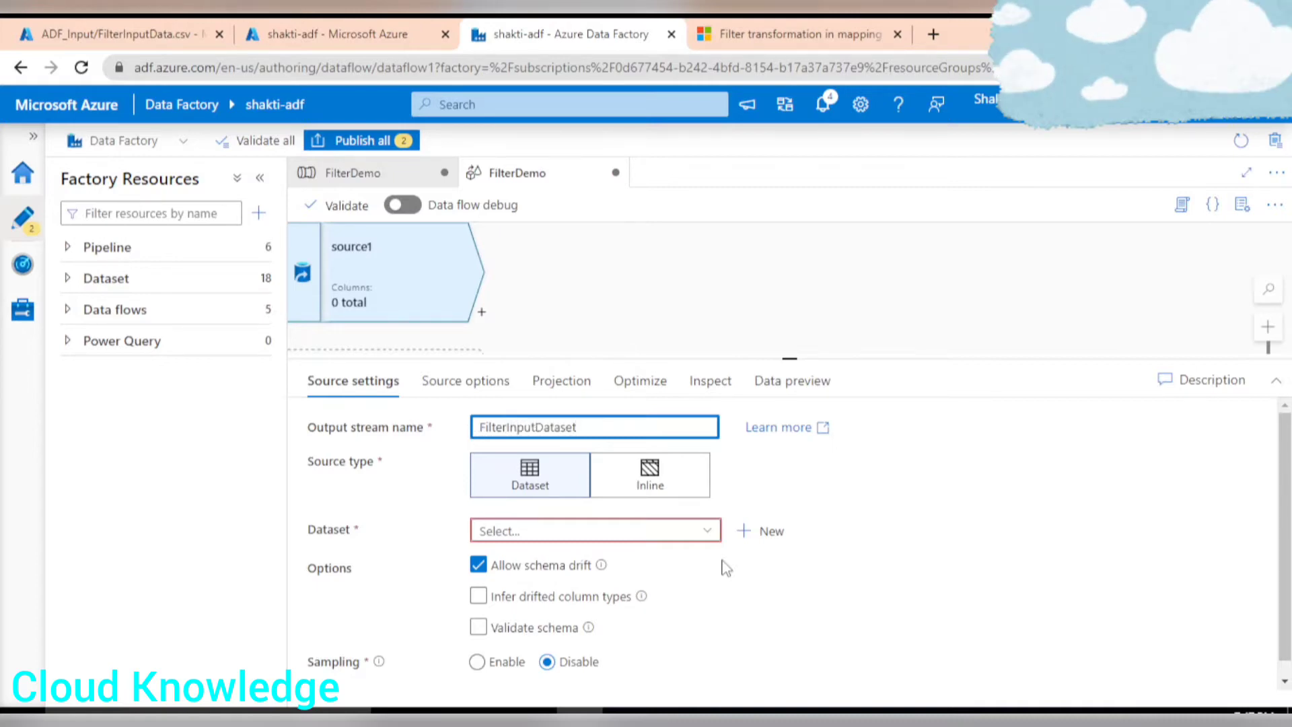
# Create a new source dataset of type Azure Data Lake Storage Gen2 with DelimitedText format.
pyautogui.click(765, 535)
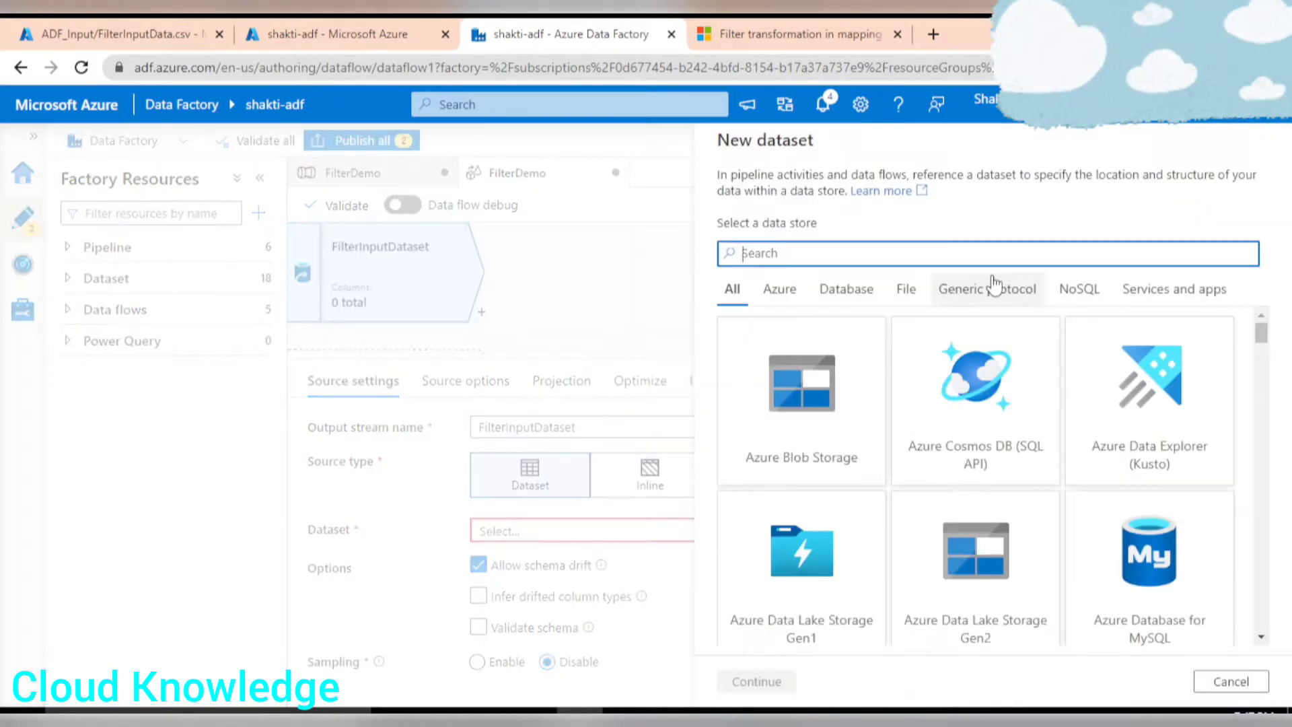
pyautogui.click(968, 588)
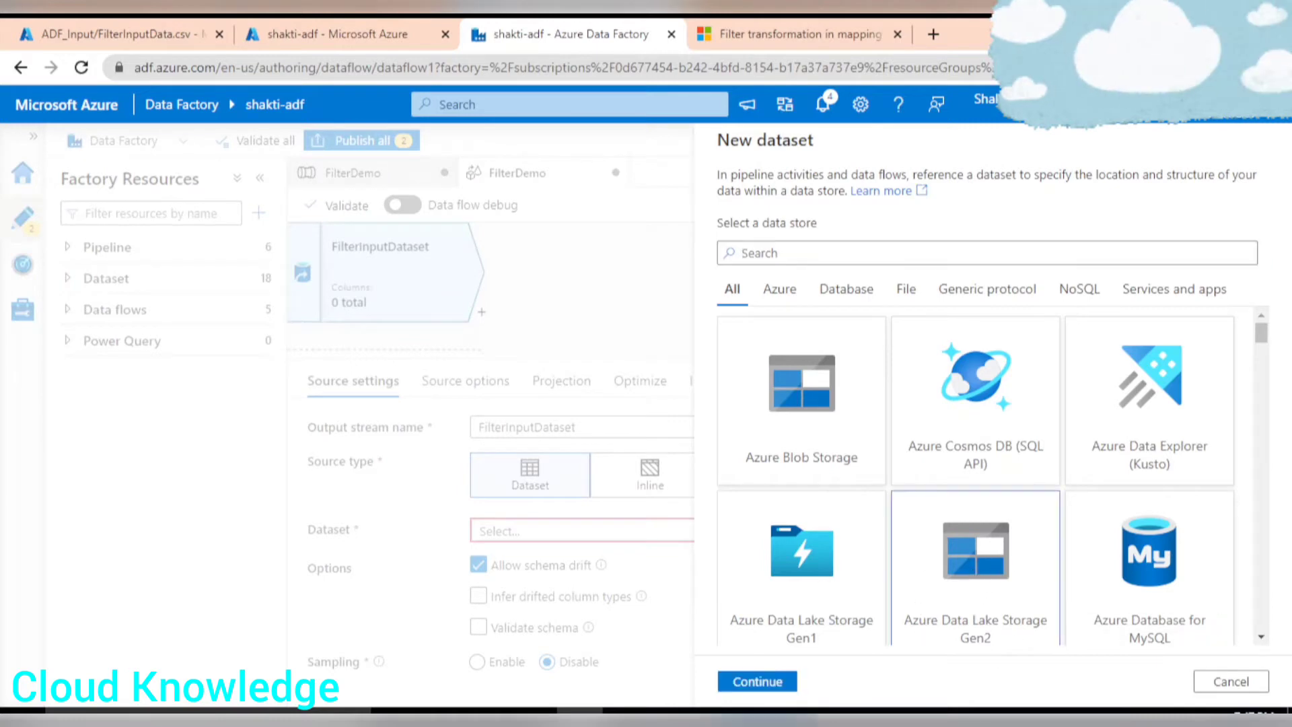
pyautogui.click(769, 687)
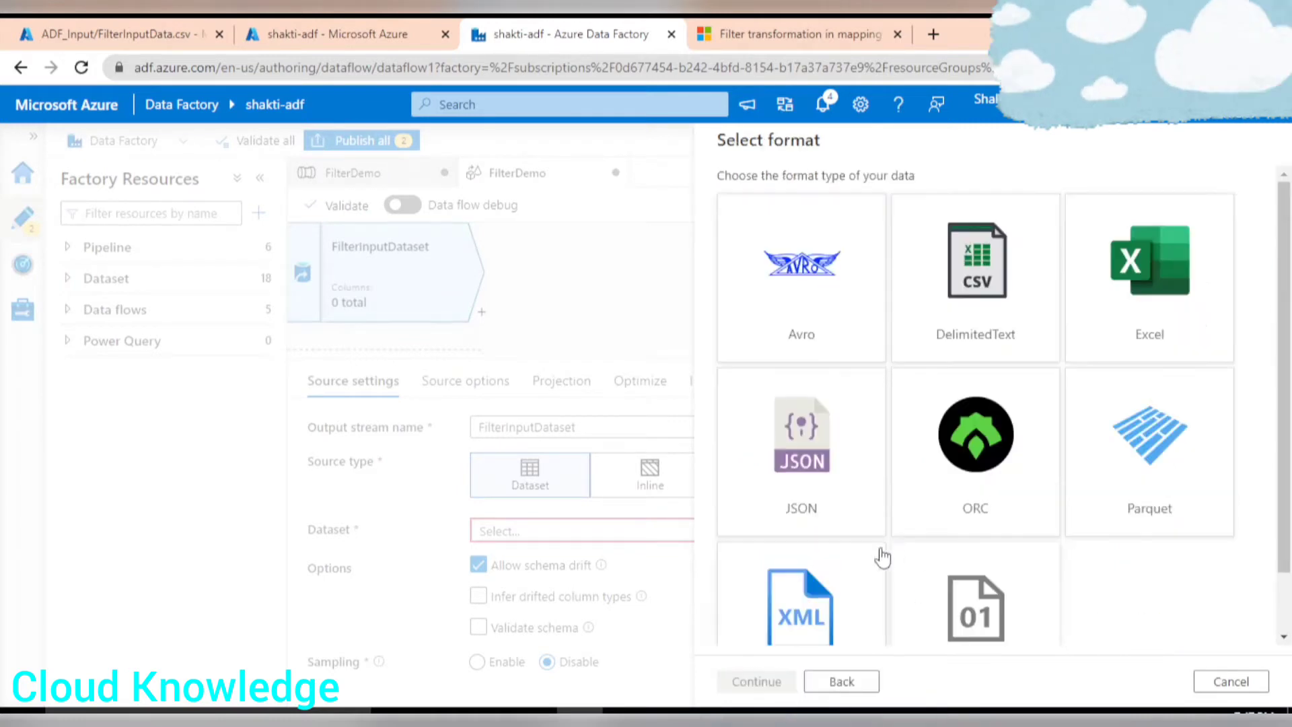
pyautogui.click(950, 328)
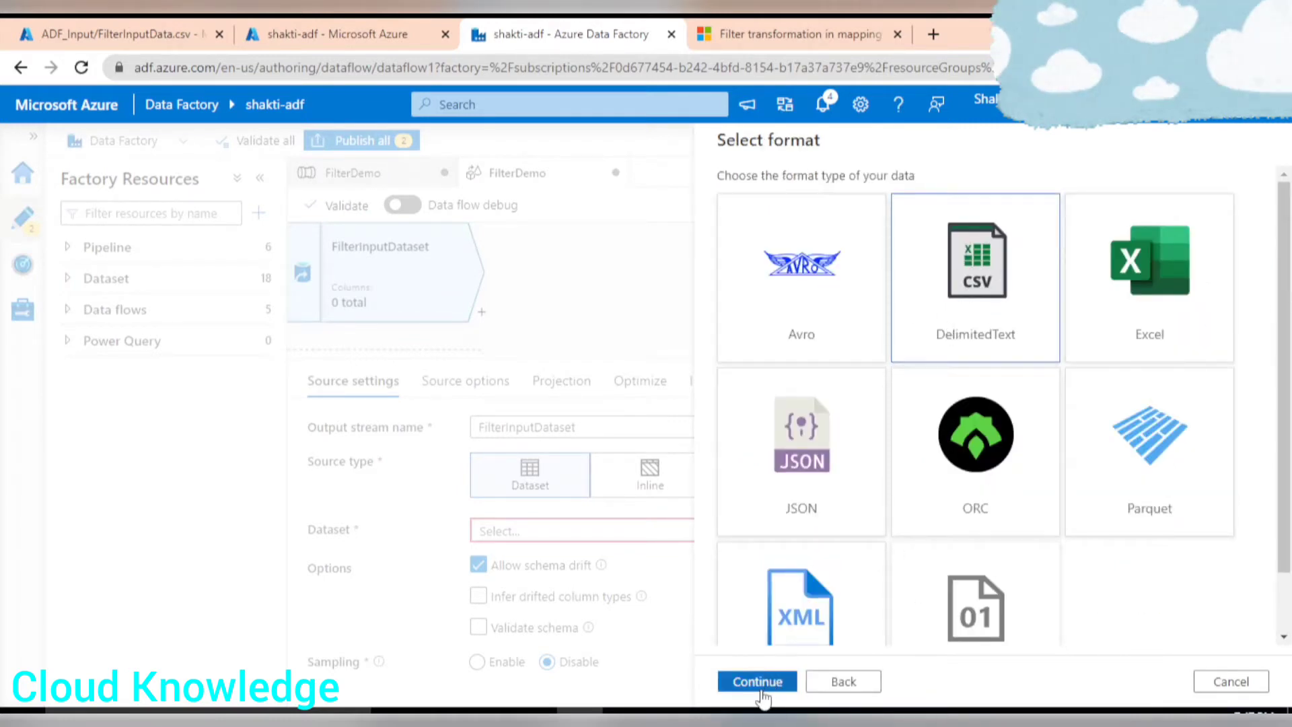
pyautogui.click(757, 682)
# Name the dataset FilterInputDataset1 and choose the AzureDataLakeStorage1 linked service.
pyautogui.moveTo(862, 202); pyautogui.dragTo(705, 194)
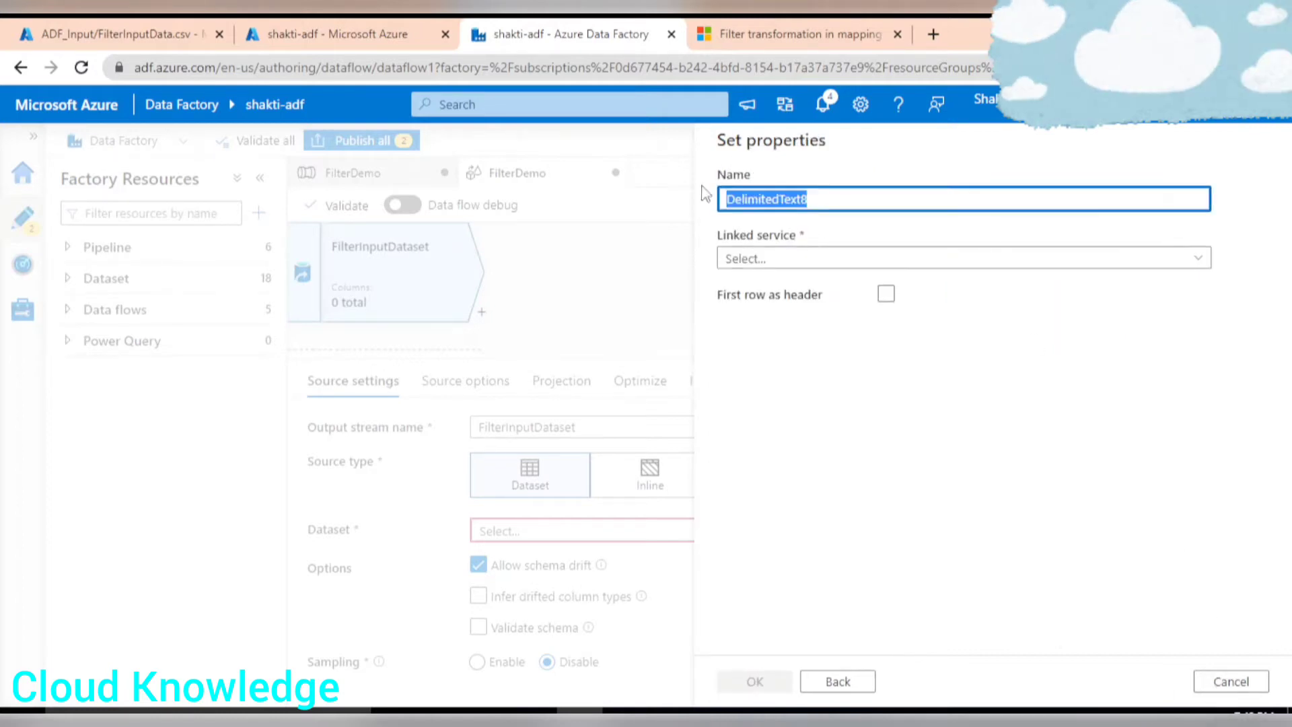
pyautogui.write('FilterInputDataset1')
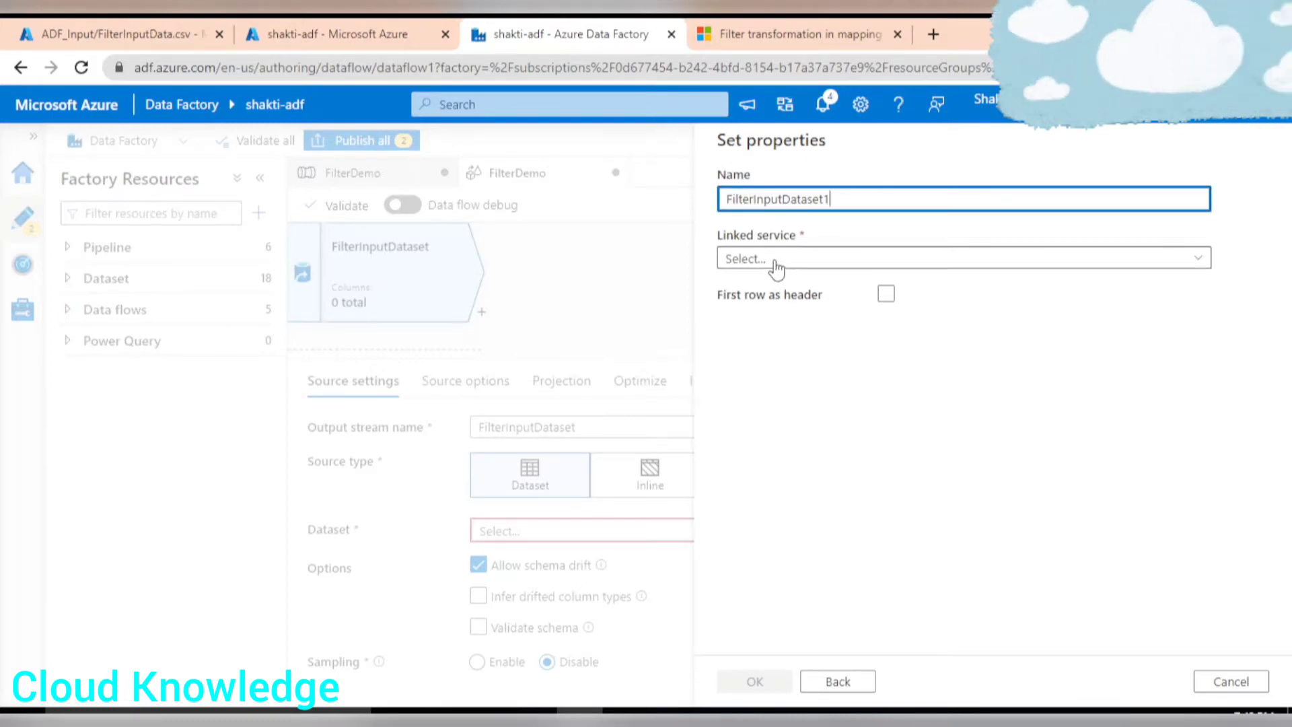
pyautogui.click(777, 262)
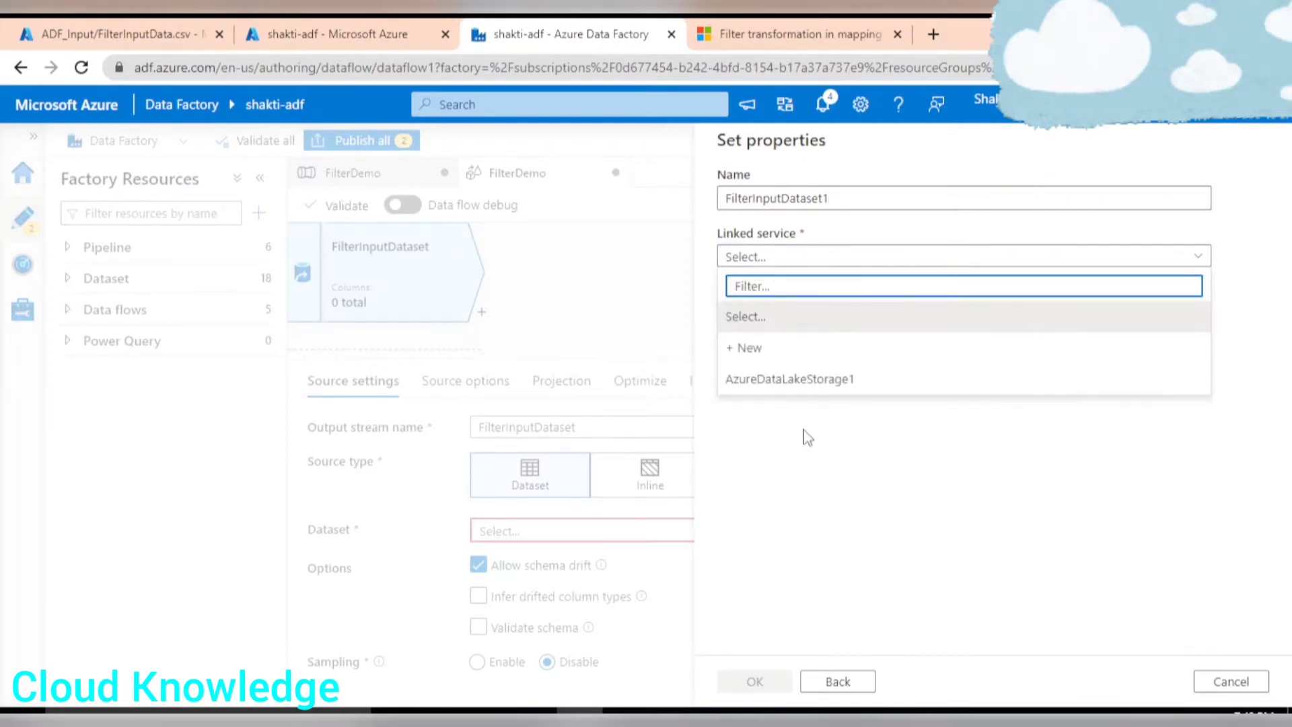
pyautogui.click(777, 380)
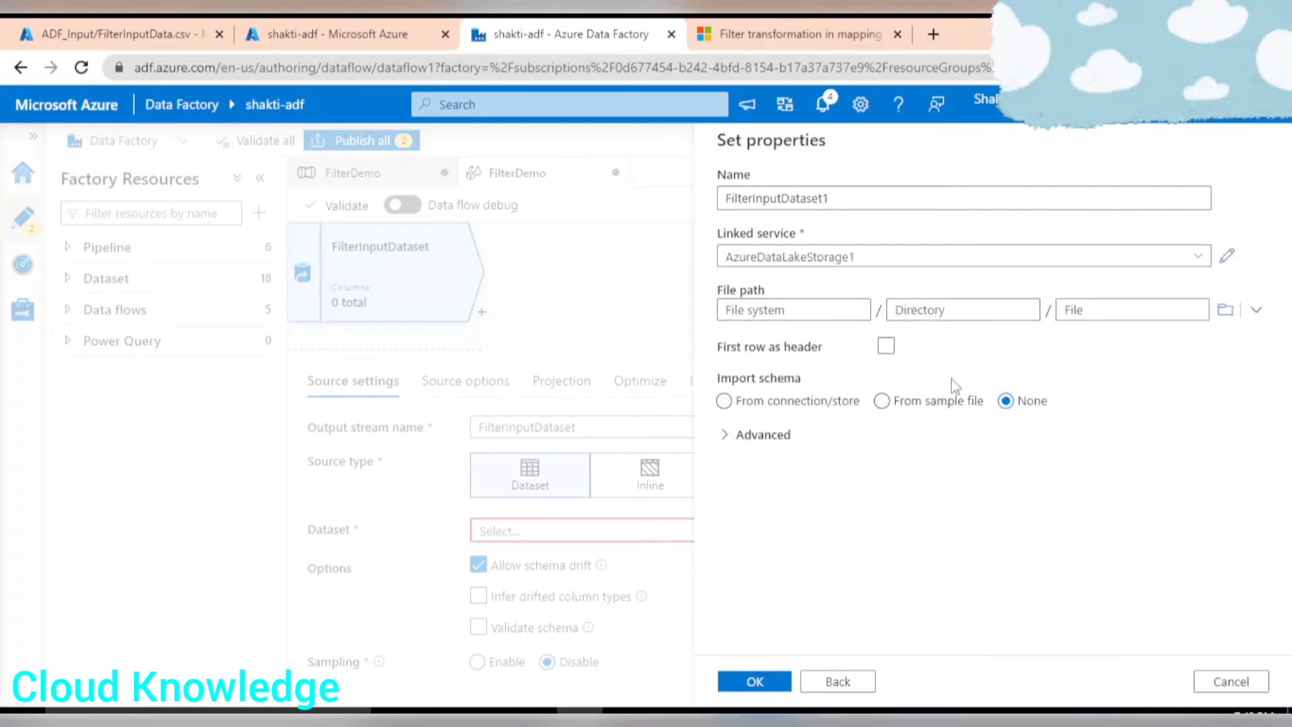
# Browse the dataset's file path to FilterInputData.csv in the gen2 container's ADF_Input folder.
pyautogui.click(1226, 314)
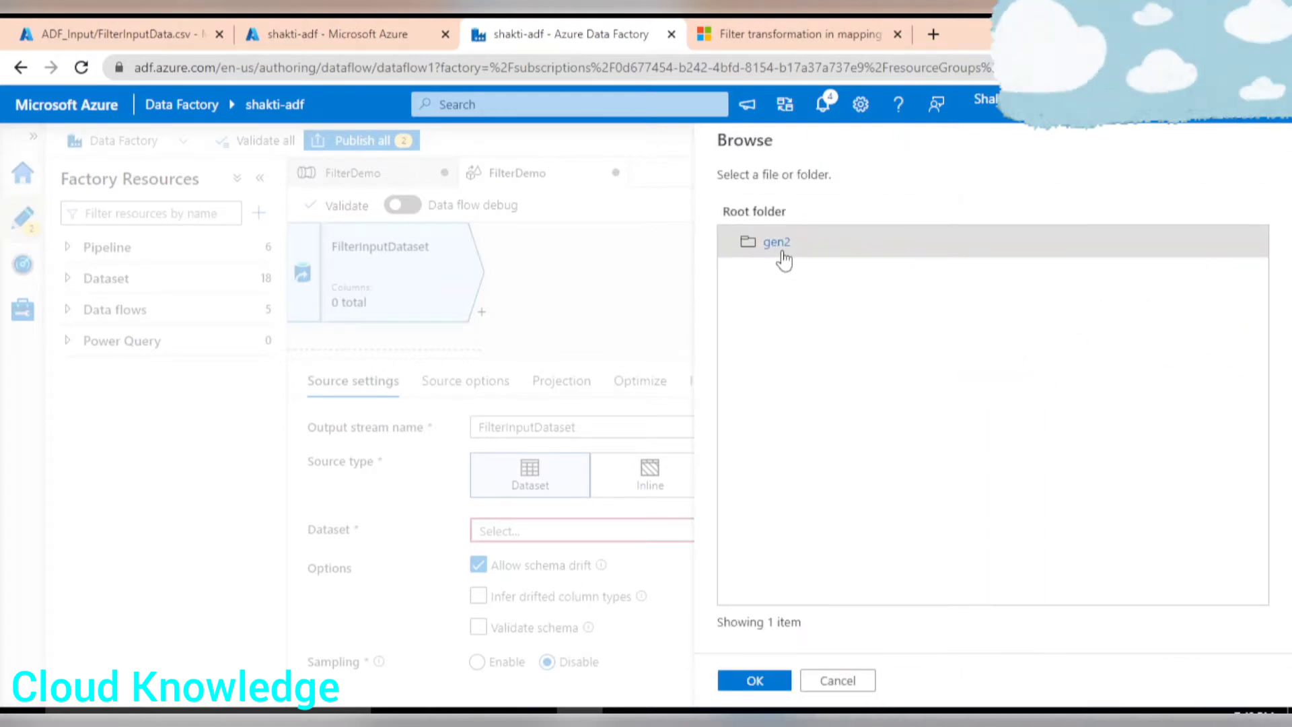
pyautogui.click(786, 244)
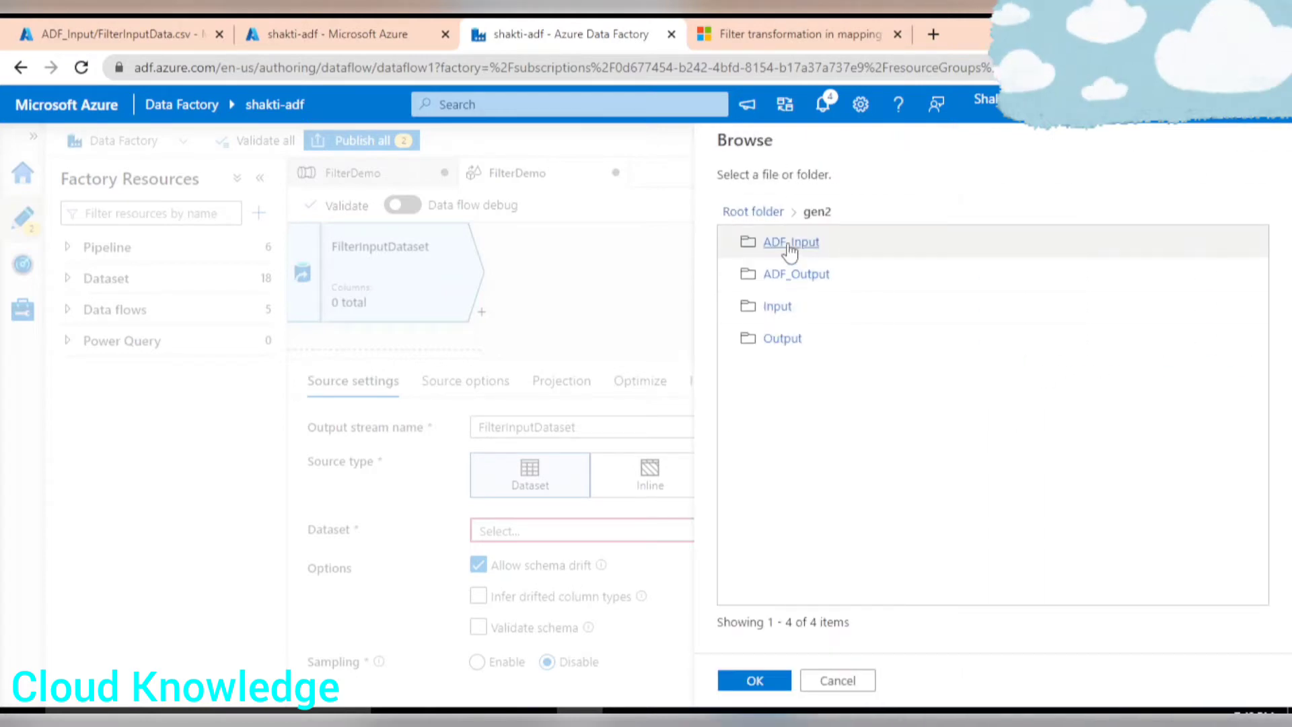
pyautogui.click(789, 249)
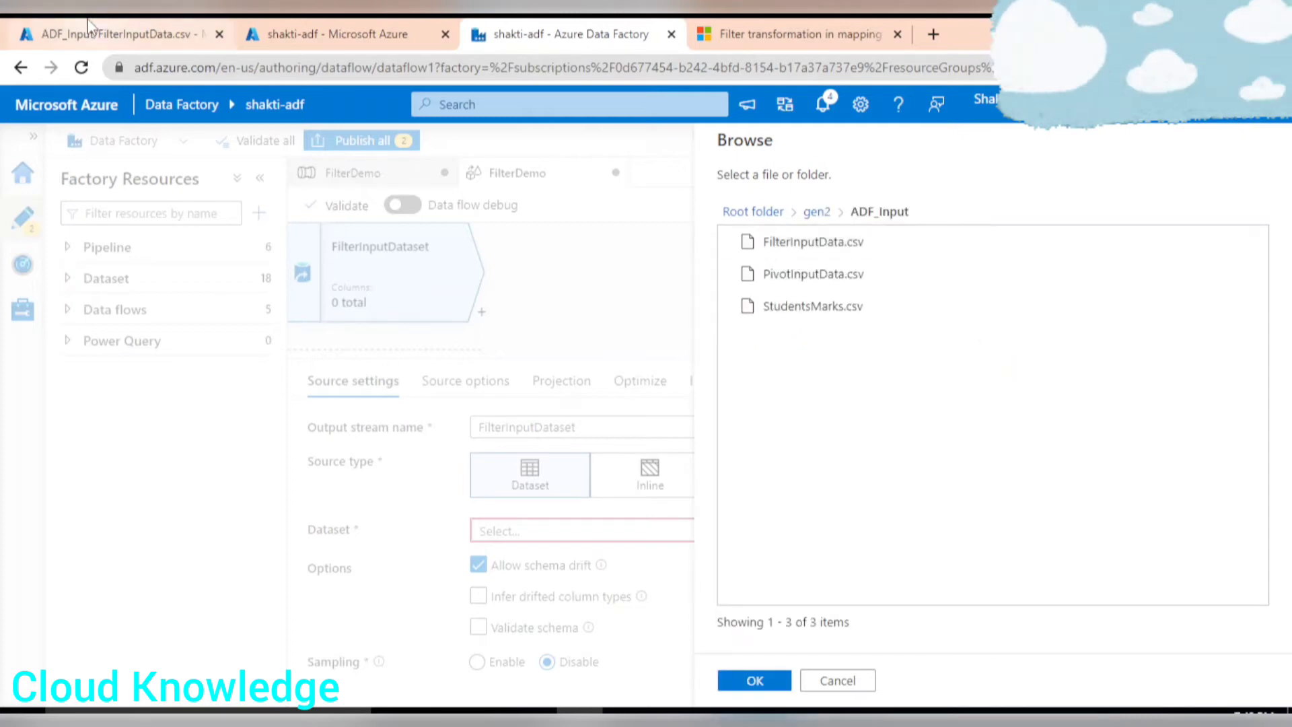
pyautogui.click(140, 27)
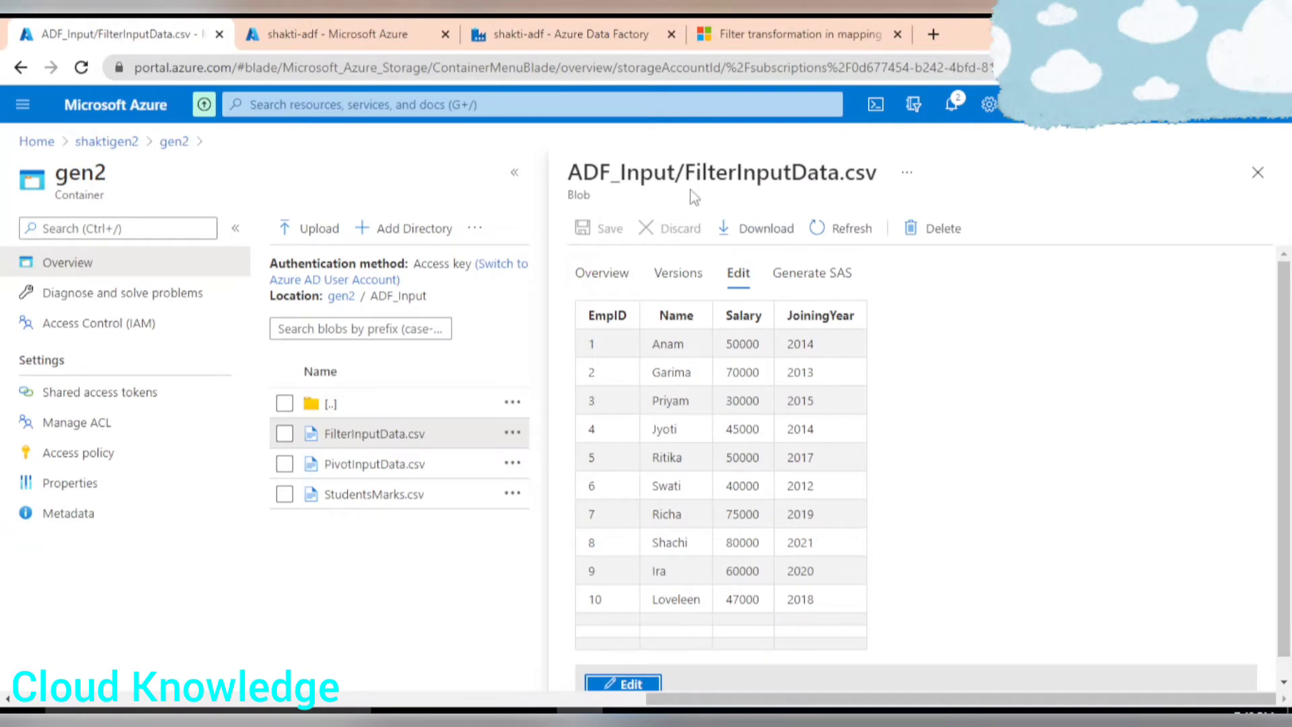
pyautogui.click(586, 30)
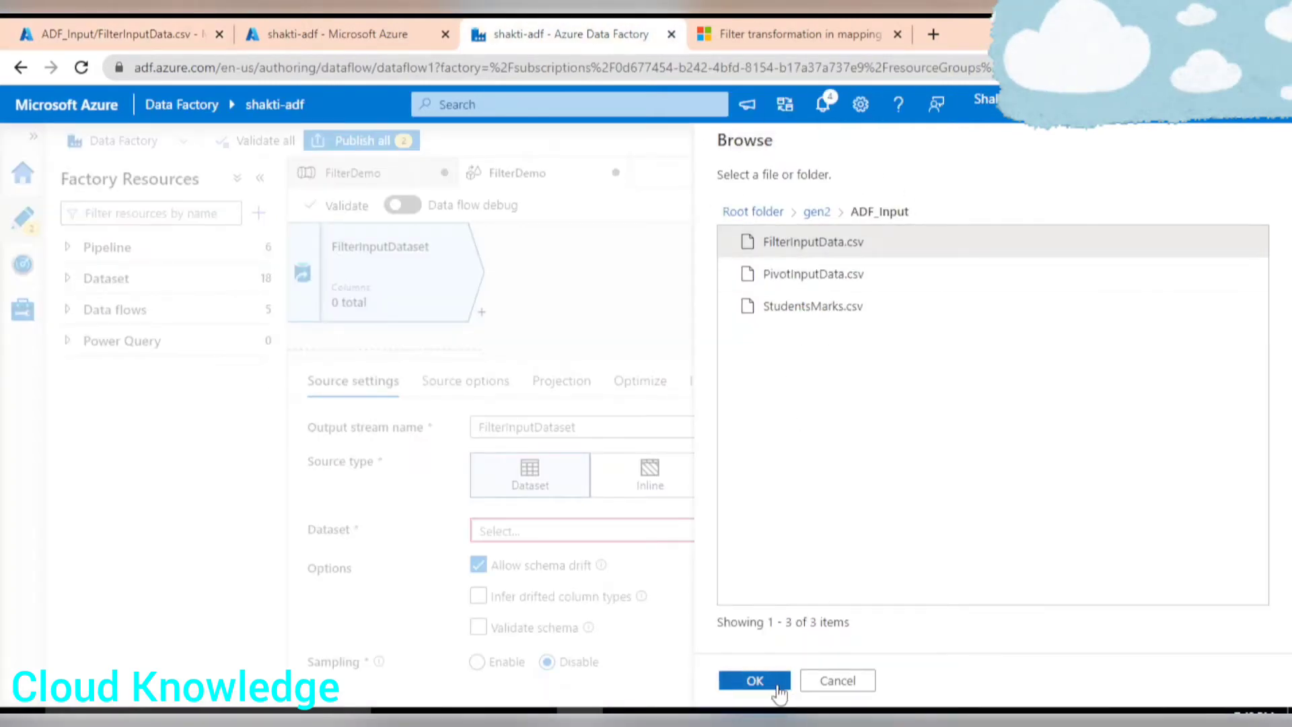
pyautogui.click(754, 680)
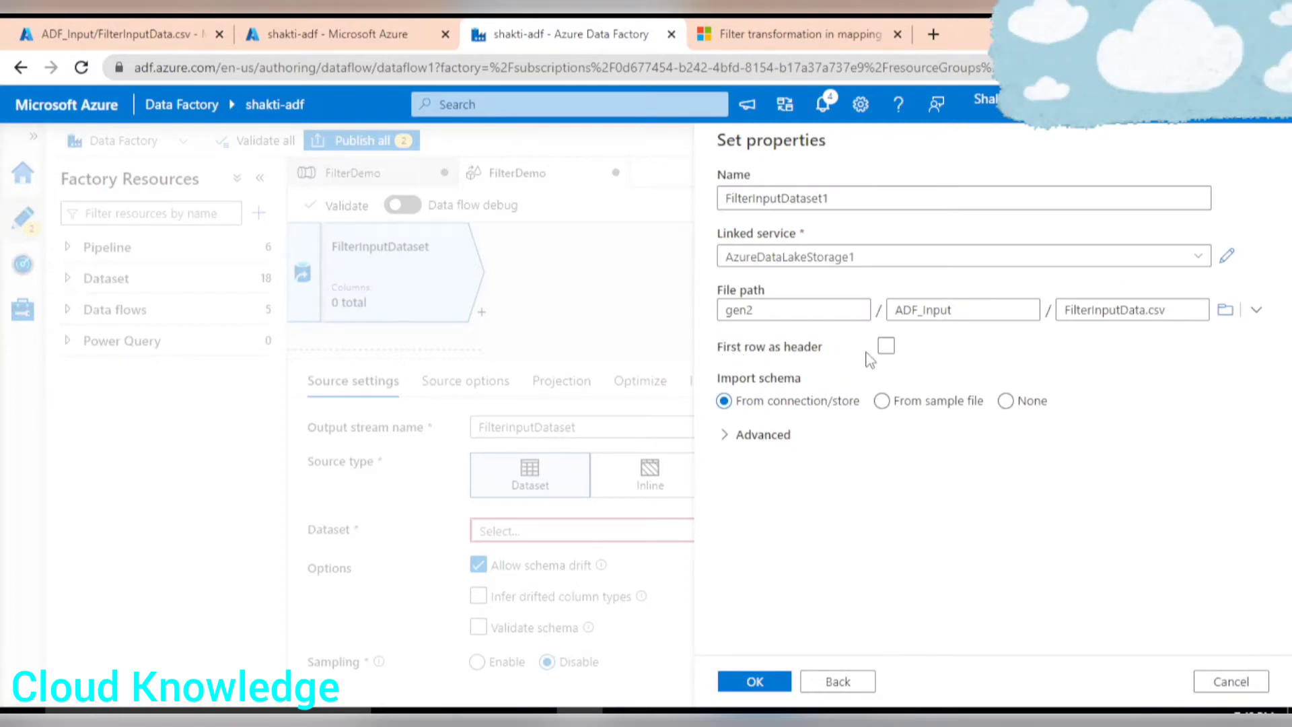
# Enable first row as header and finish creating the dataset.
pyautogui.click(885, 345)
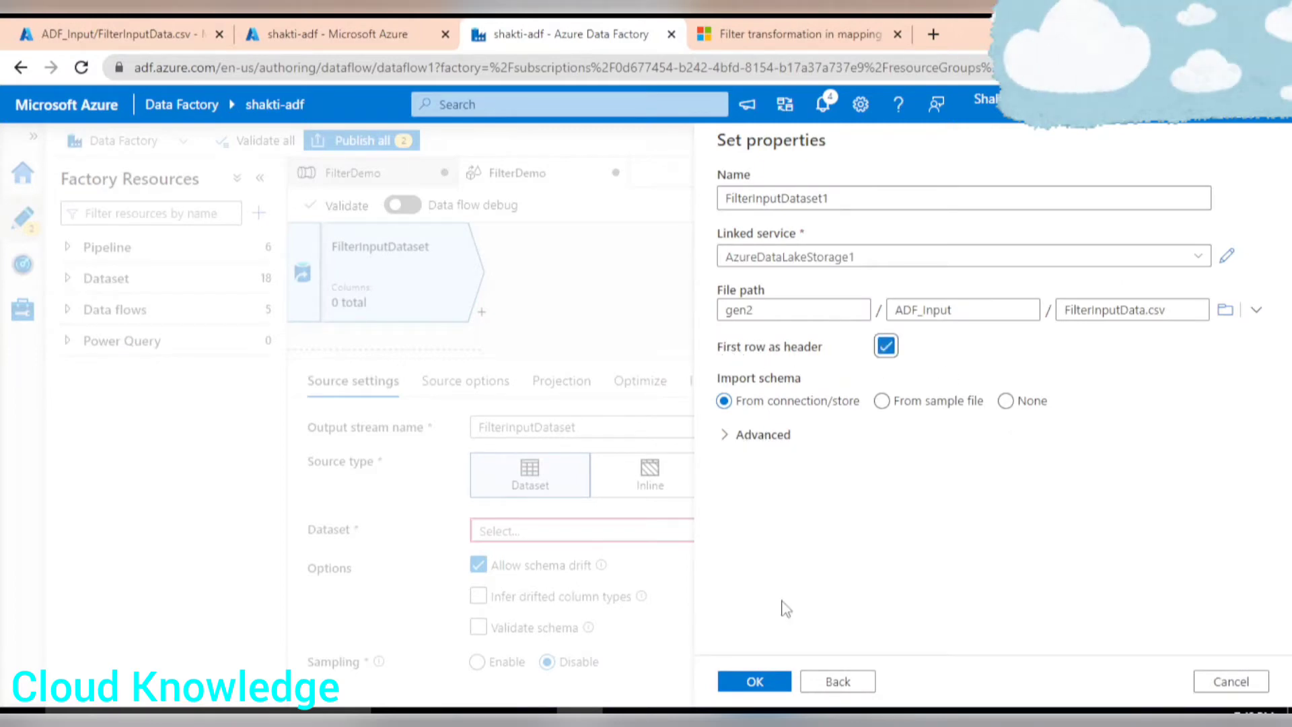
pyautogui.click(772, 680)
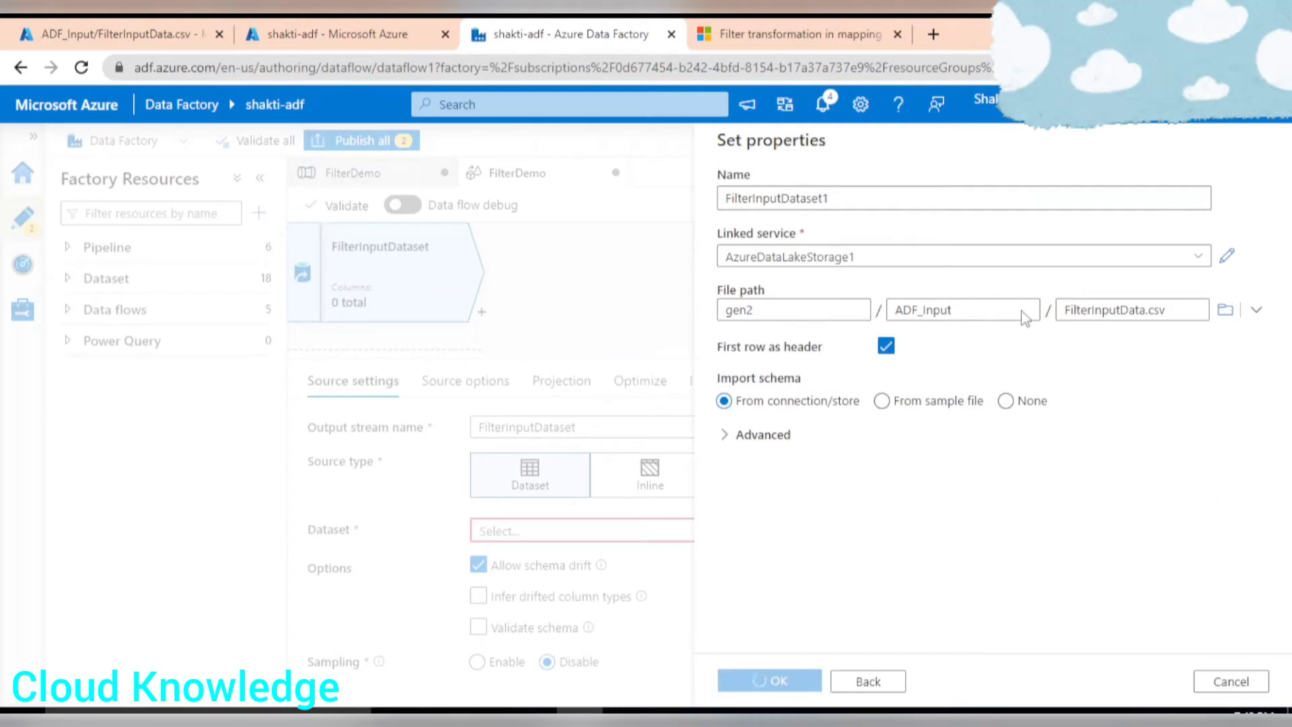
pyautogui.scroll(-1, 624, 521)
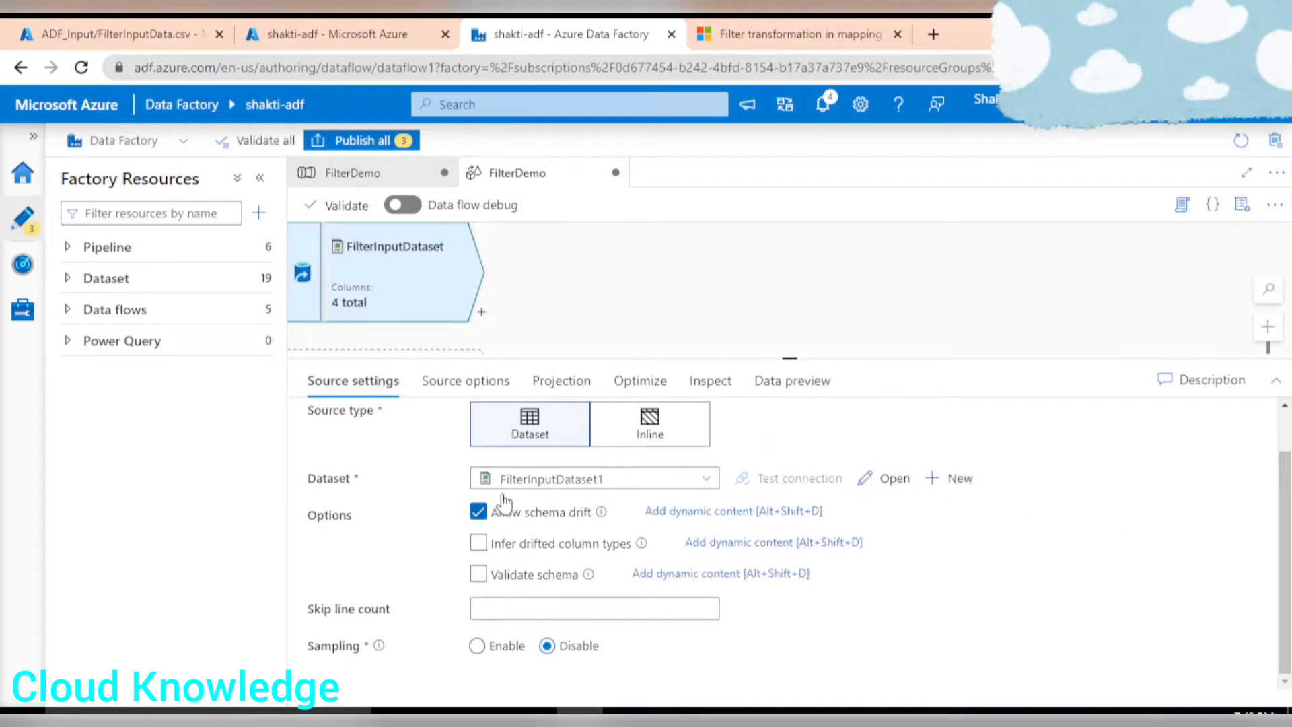
pyautogui.scroll(1, 761, 626)
# Review the source projection columns and compare them with the Excel sheet of input data and expected output.
pyautogui.click(486, 385)
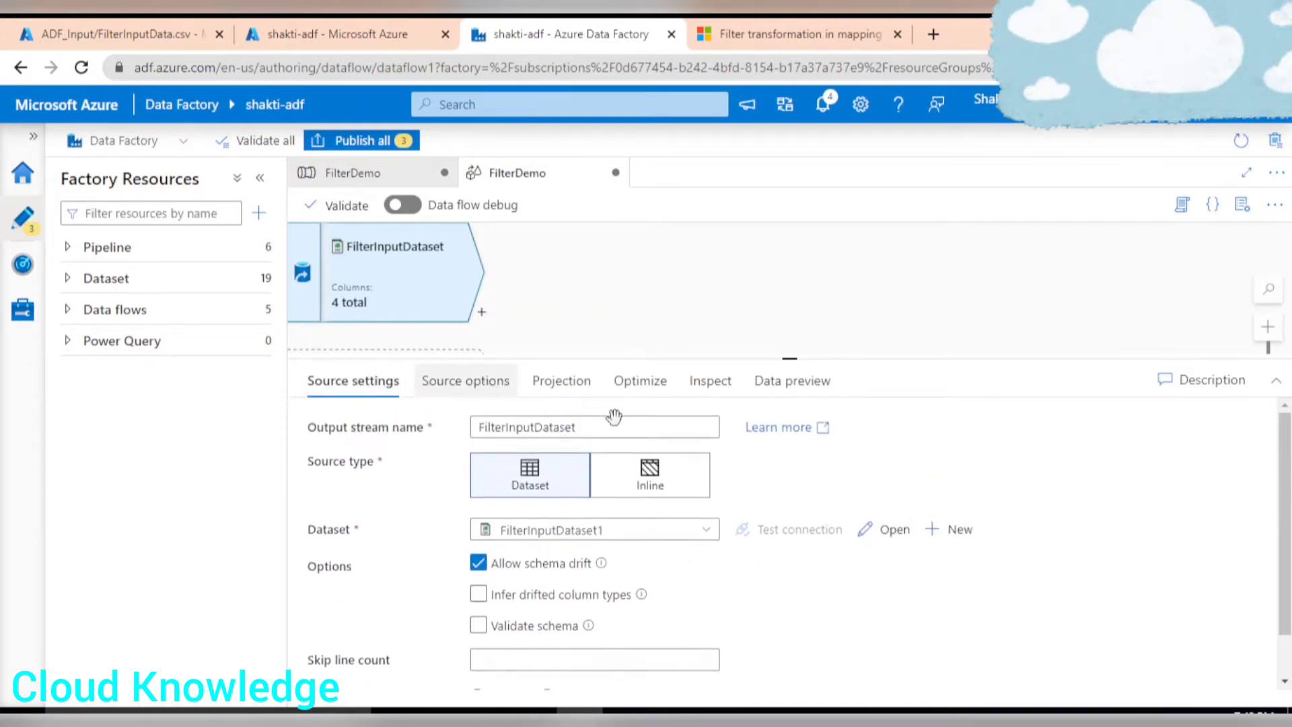
pyautogui.click(562, 383)
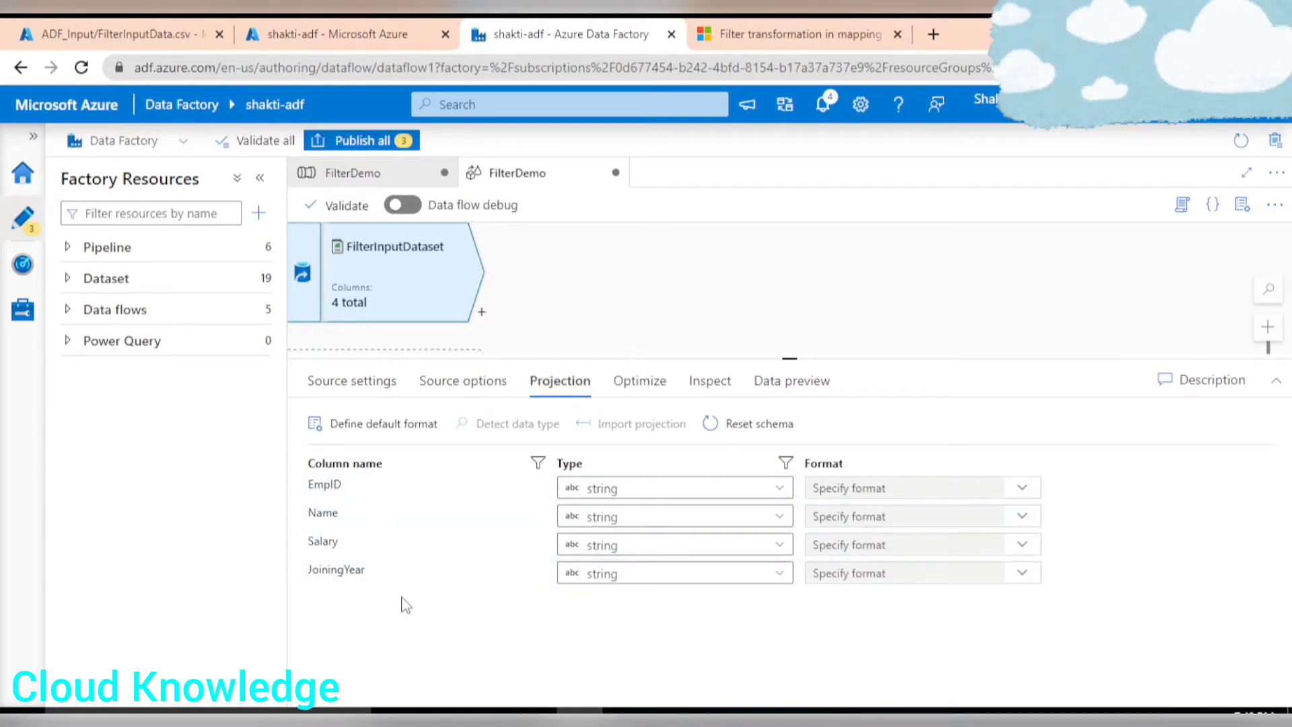
pyautogui.click(626, 715)
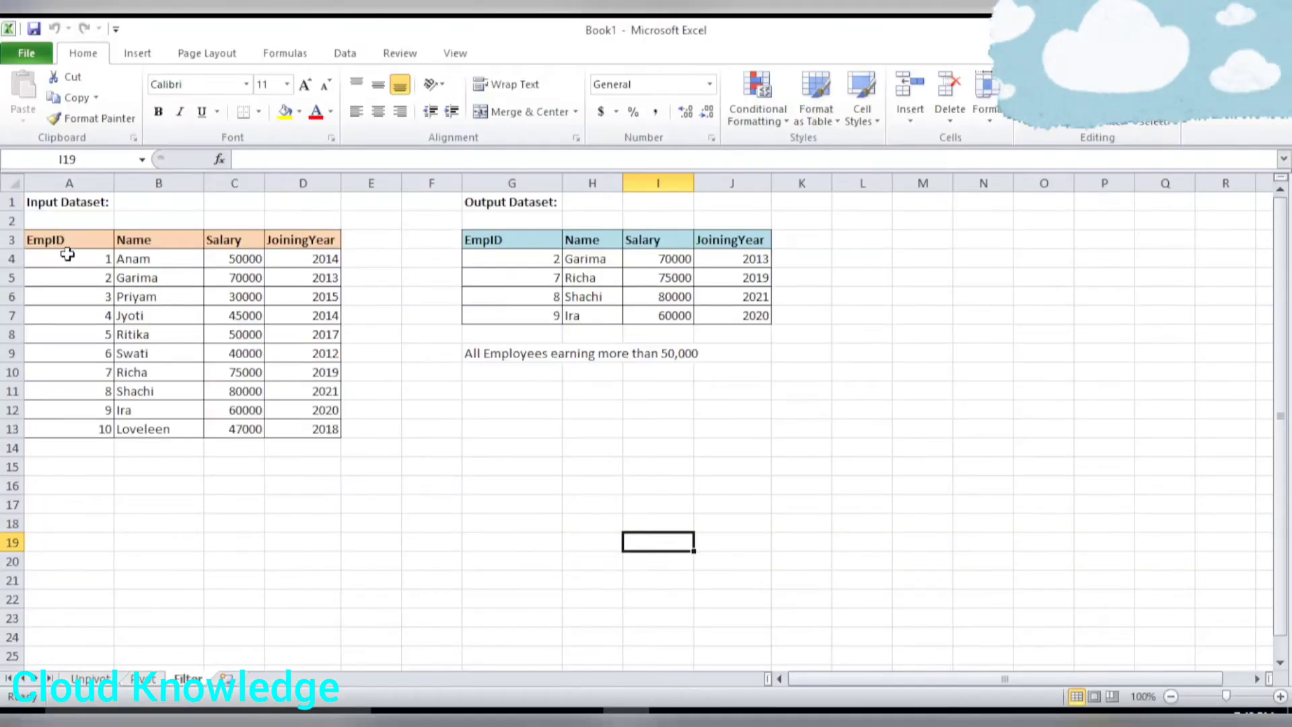
pyautogui.moveTo(68, 253); pyautogui.dragTo(69, 424)
pyautogui.moveTo(228, 260); pyautogui.dragTo(234, 448)
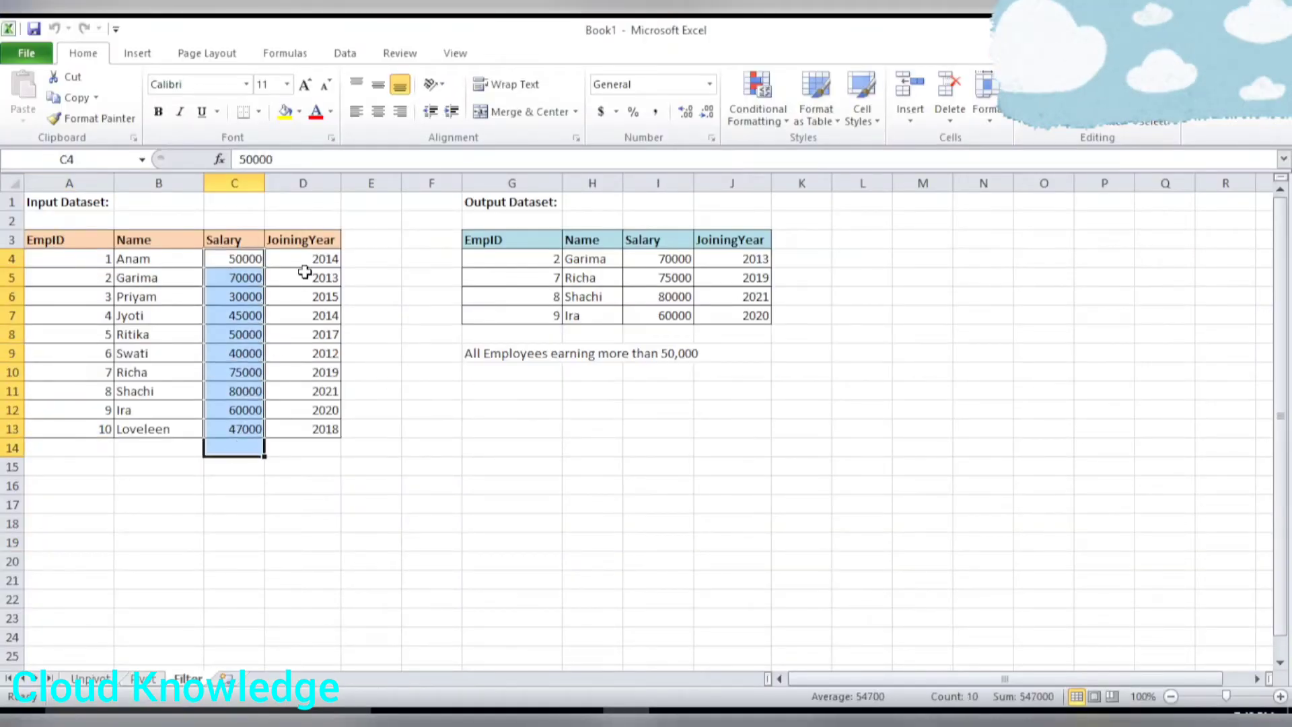
pyautogui.moveTo(305, 263); pyautogui.dragTo(329, 457)
pyautogui.click(372, 339)
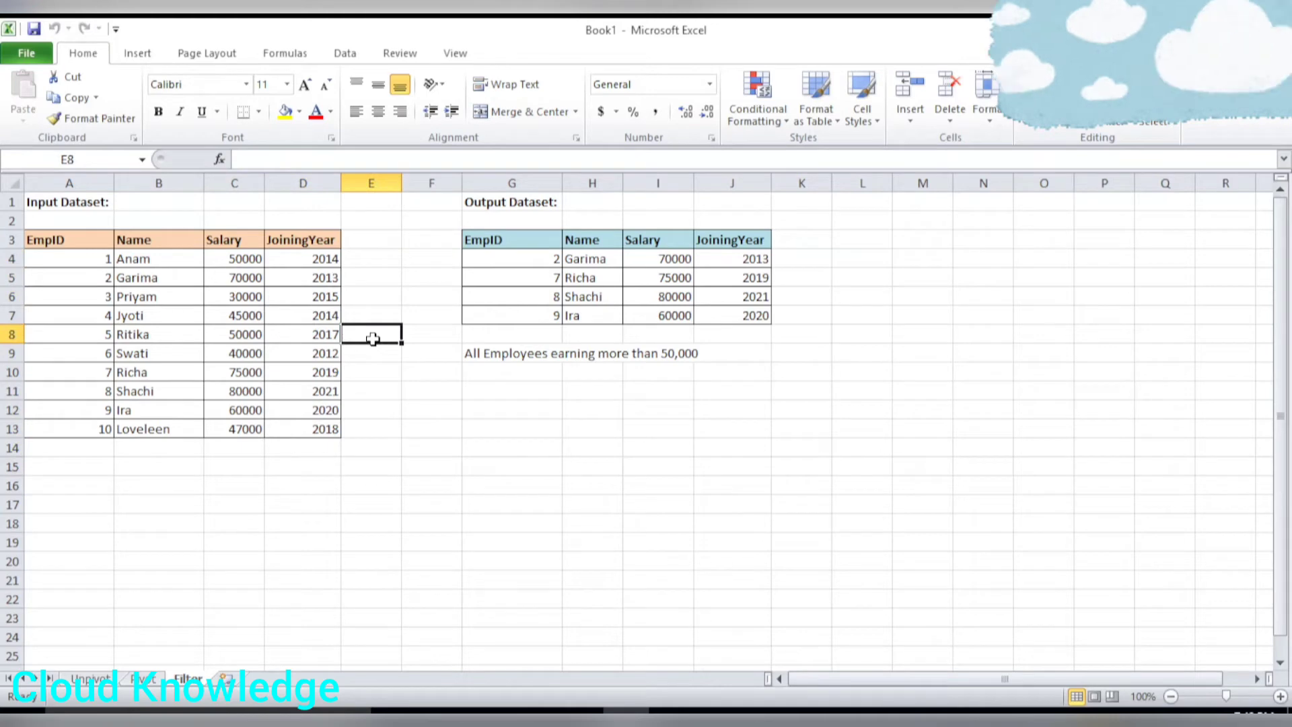
pyautogui.click(580, 715)
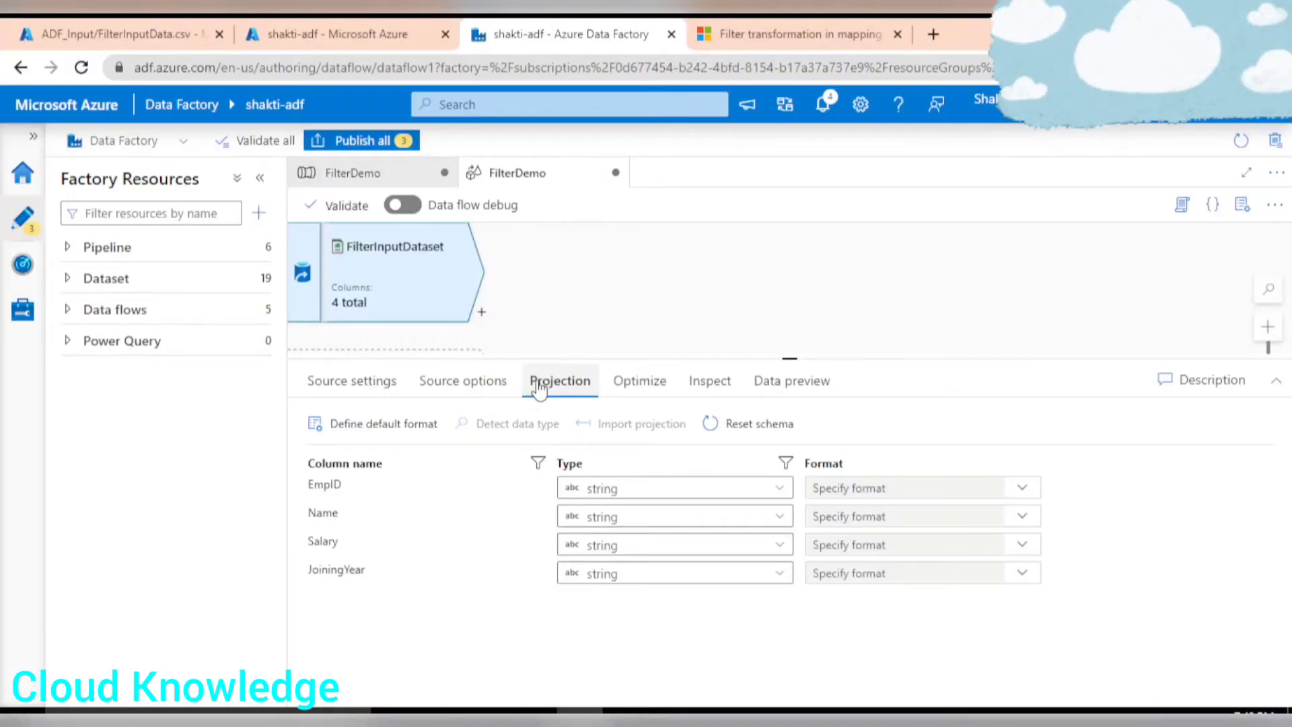
# Change the EmpID, Salary and JoiningYear column types to integer in the source projection.
pyautogui.click(693, 498)
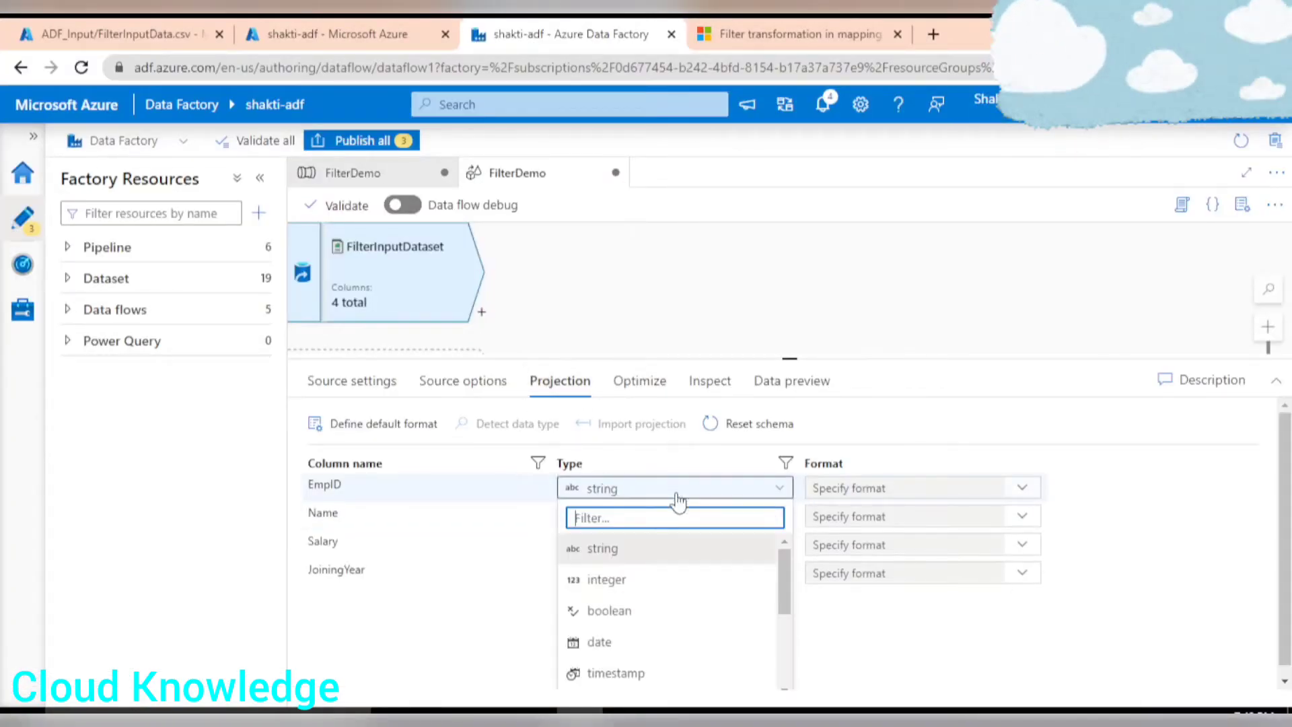
pyautogui.click(614, 577)
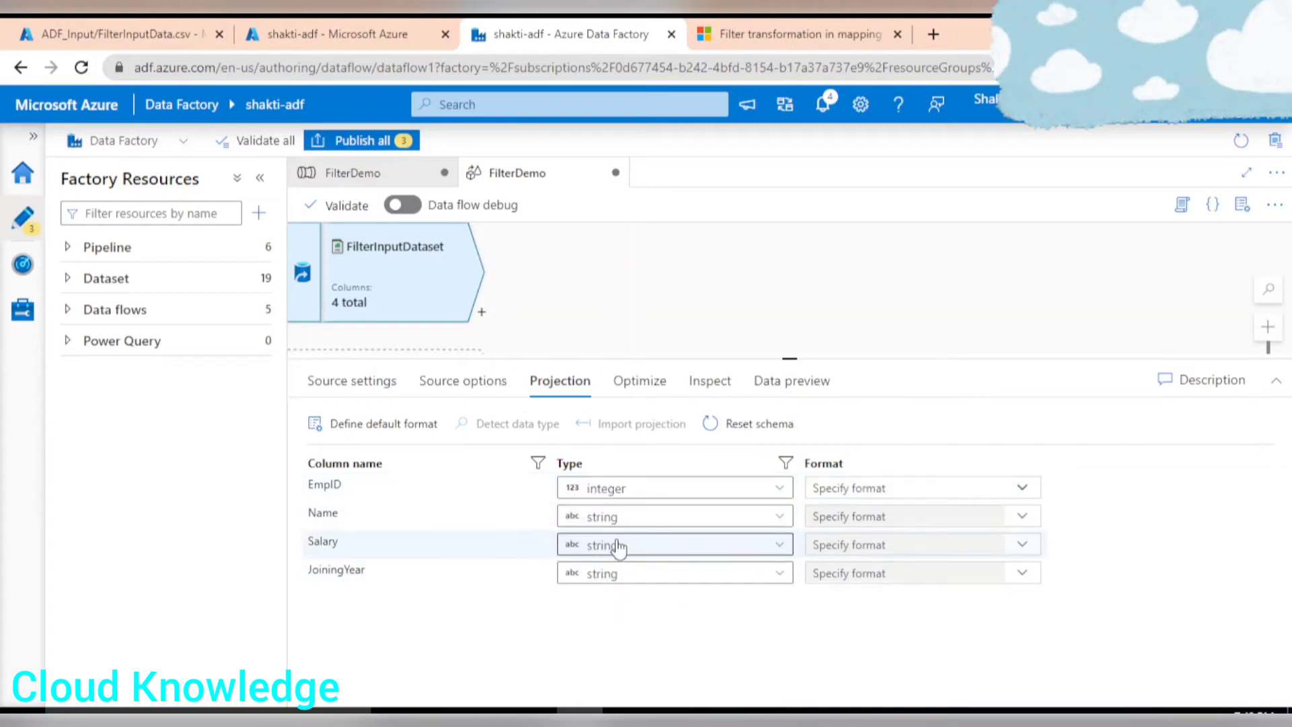
pyautogui.click(619, 544)
pyautogui.click(614, 636)
pyautogui.click(627, 570)
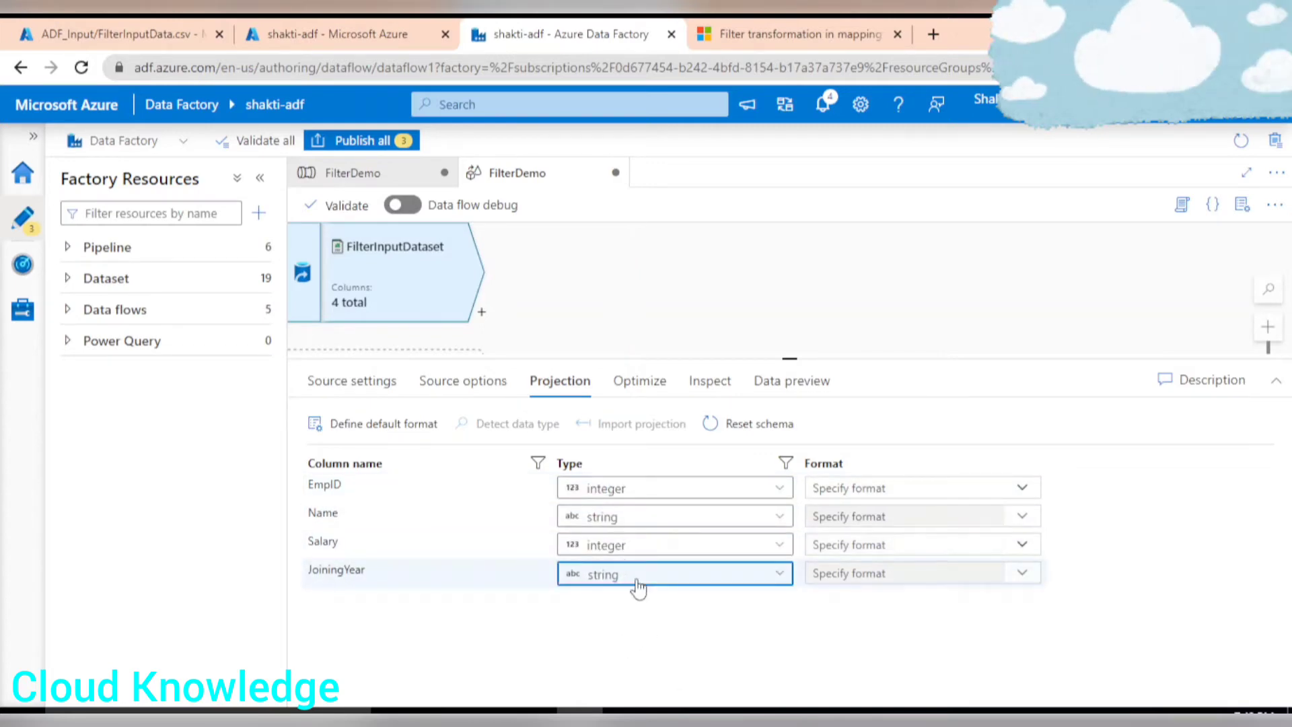
pyautogui.click(608, 667)
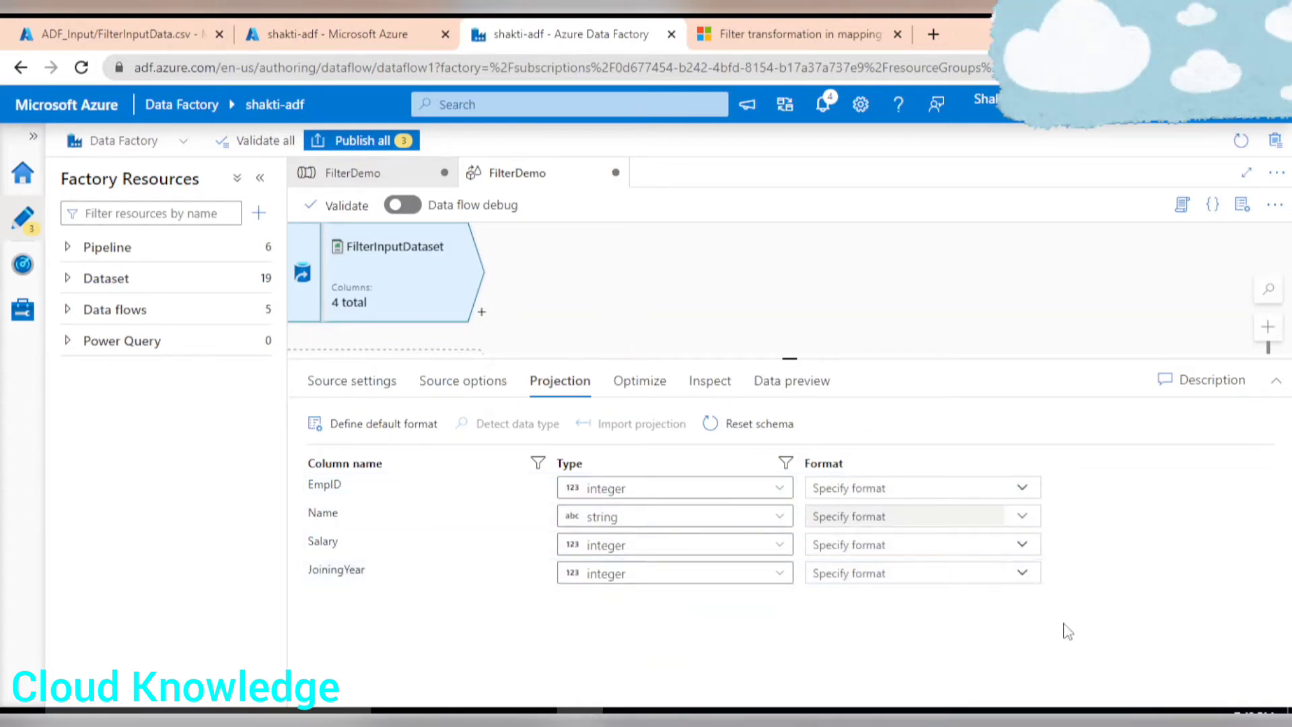
# Turn on data flow debug using AutoResolveIntegrationRuntime with a 1 hour time to live.
pyautogui.click(709, 381)
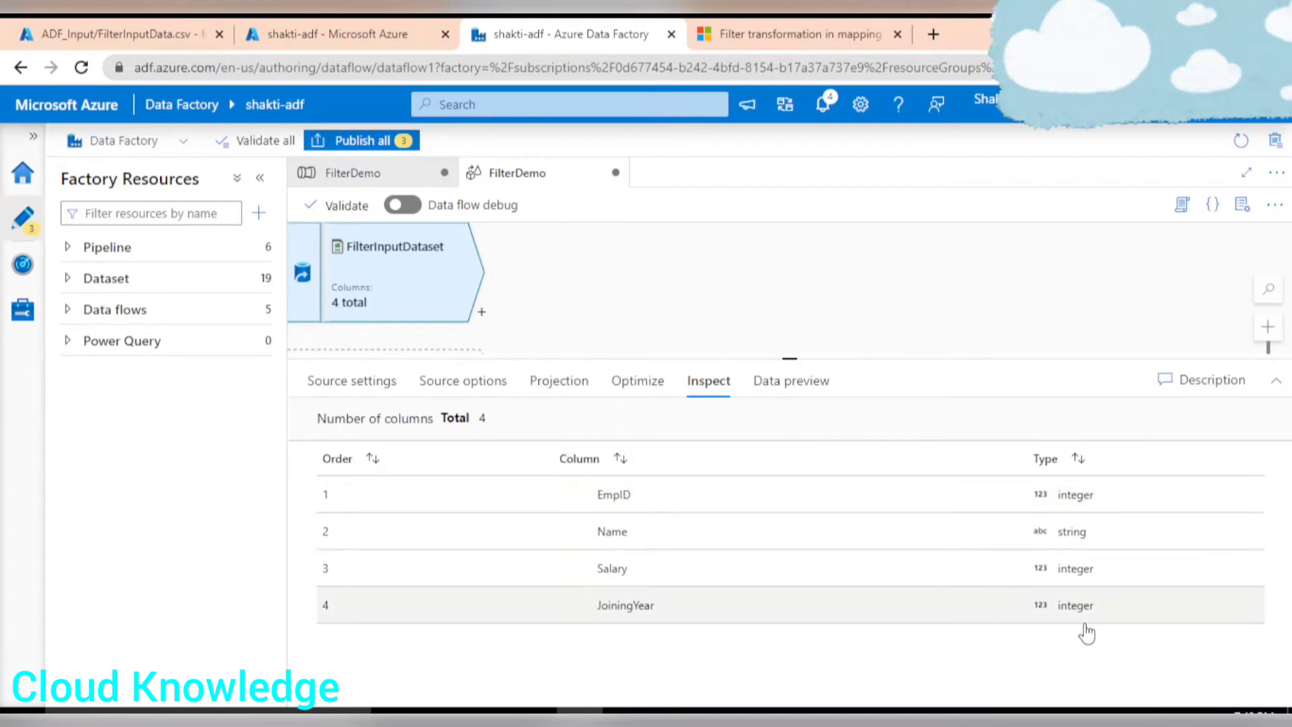
pyautogui.click(795, 385)
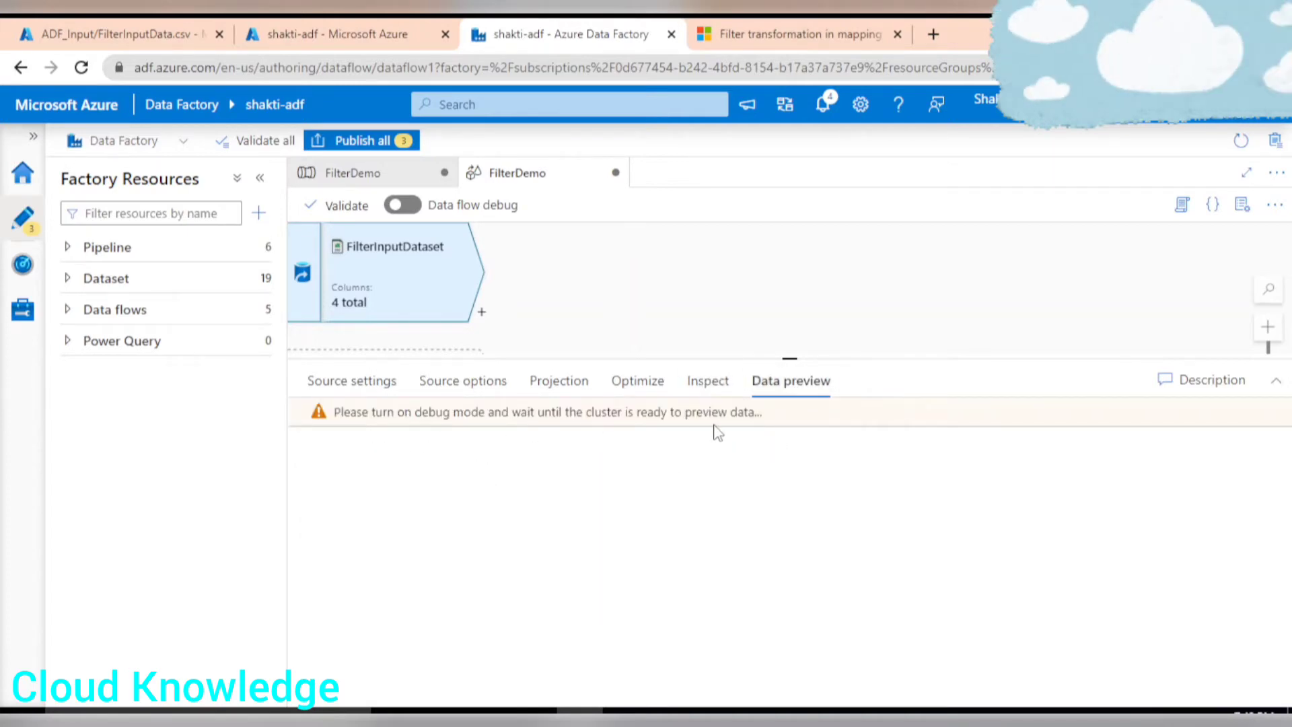
pyautogui.click(404, 206)
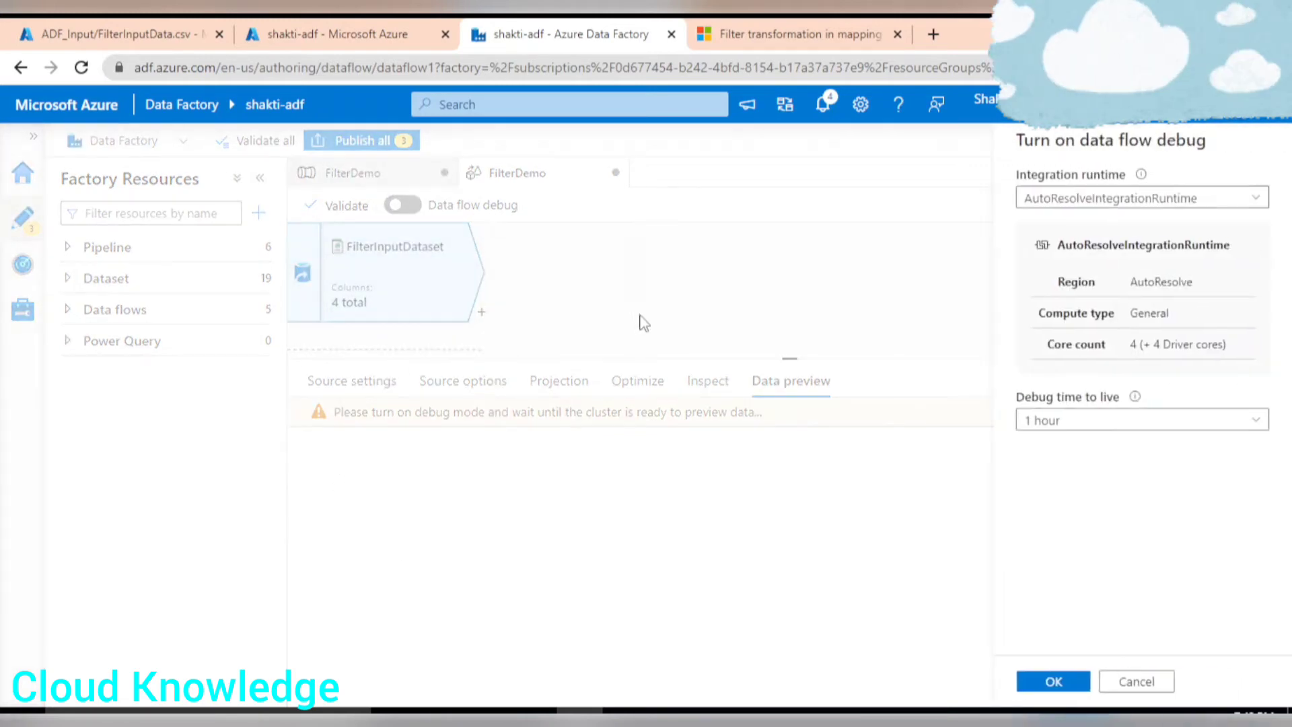
pyautogui.click(1053, 681)
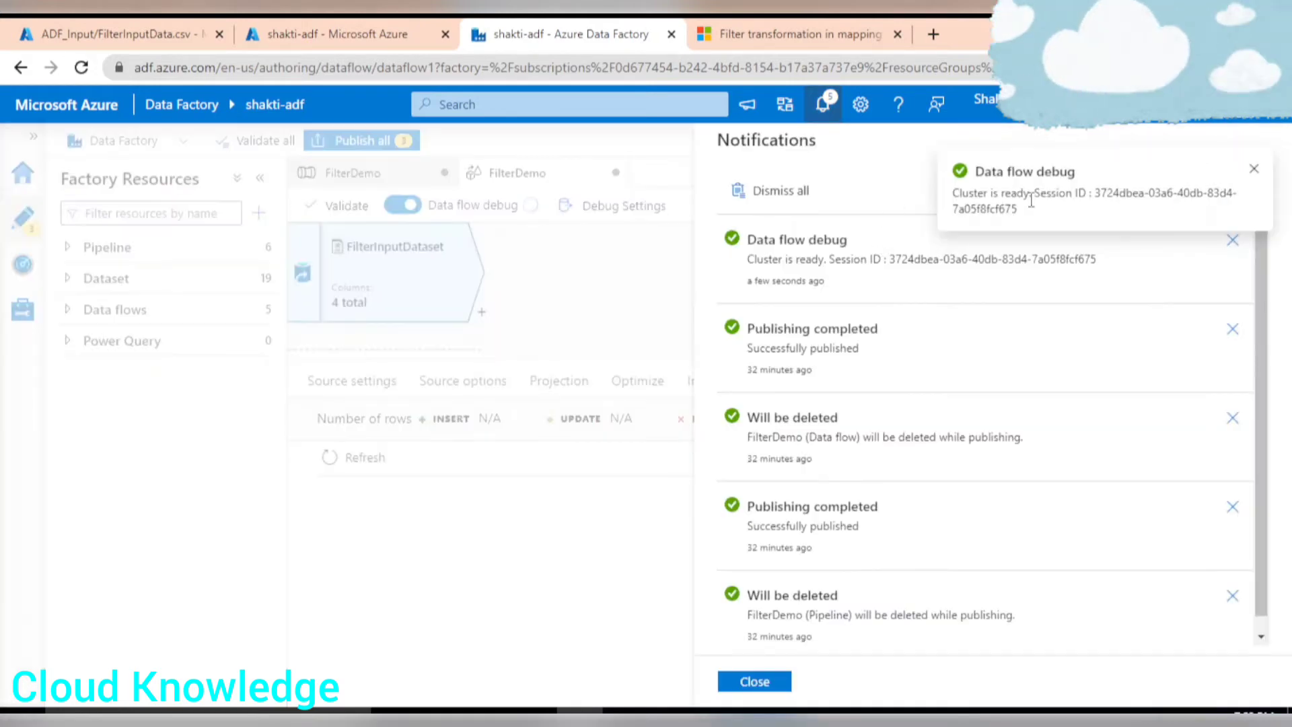
pyautogui.click(1254, 170)
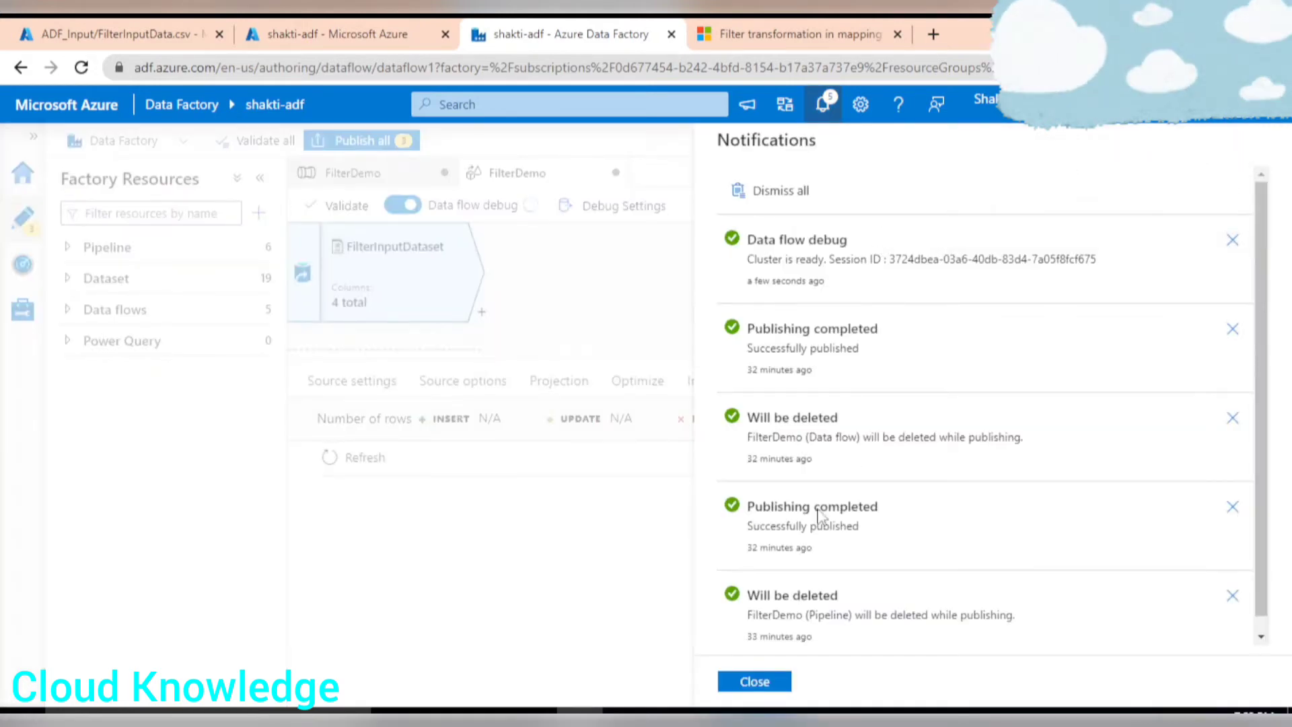
pyautogui.click(755, 681)
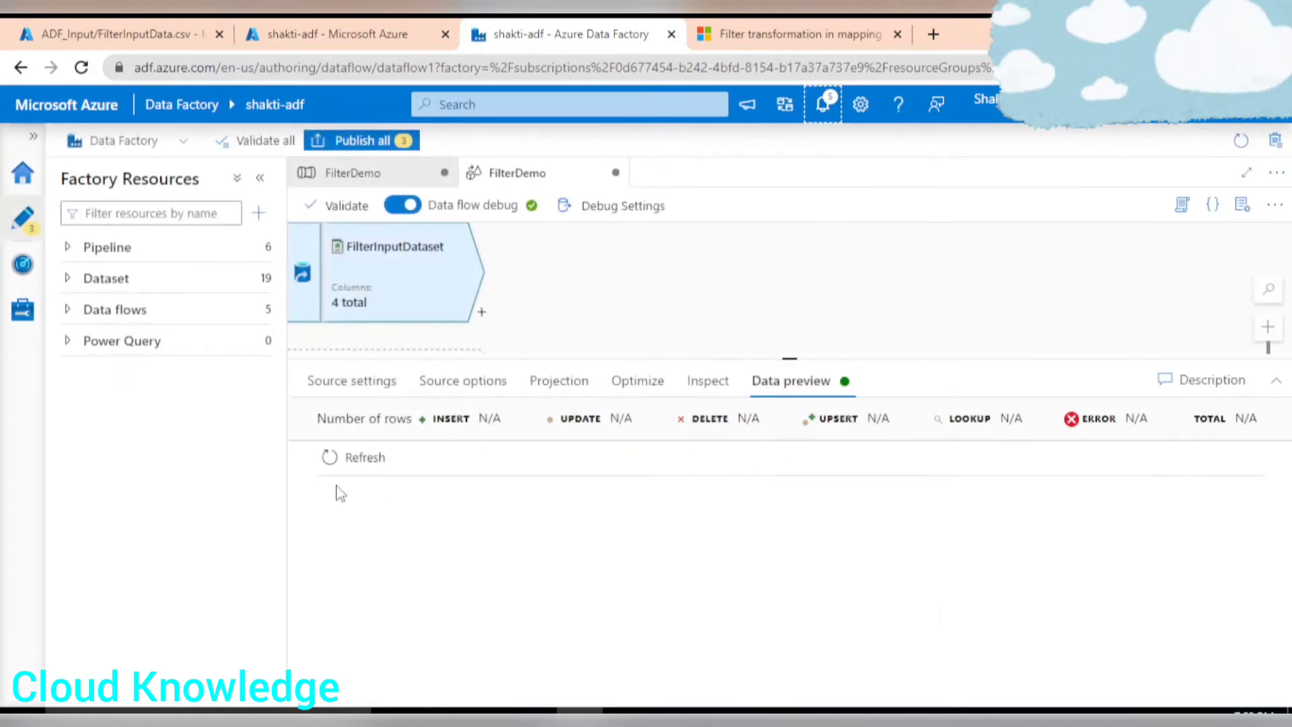
# Refresh the source data preview and scroll through its rows.
pyautogui.click(348, 463)
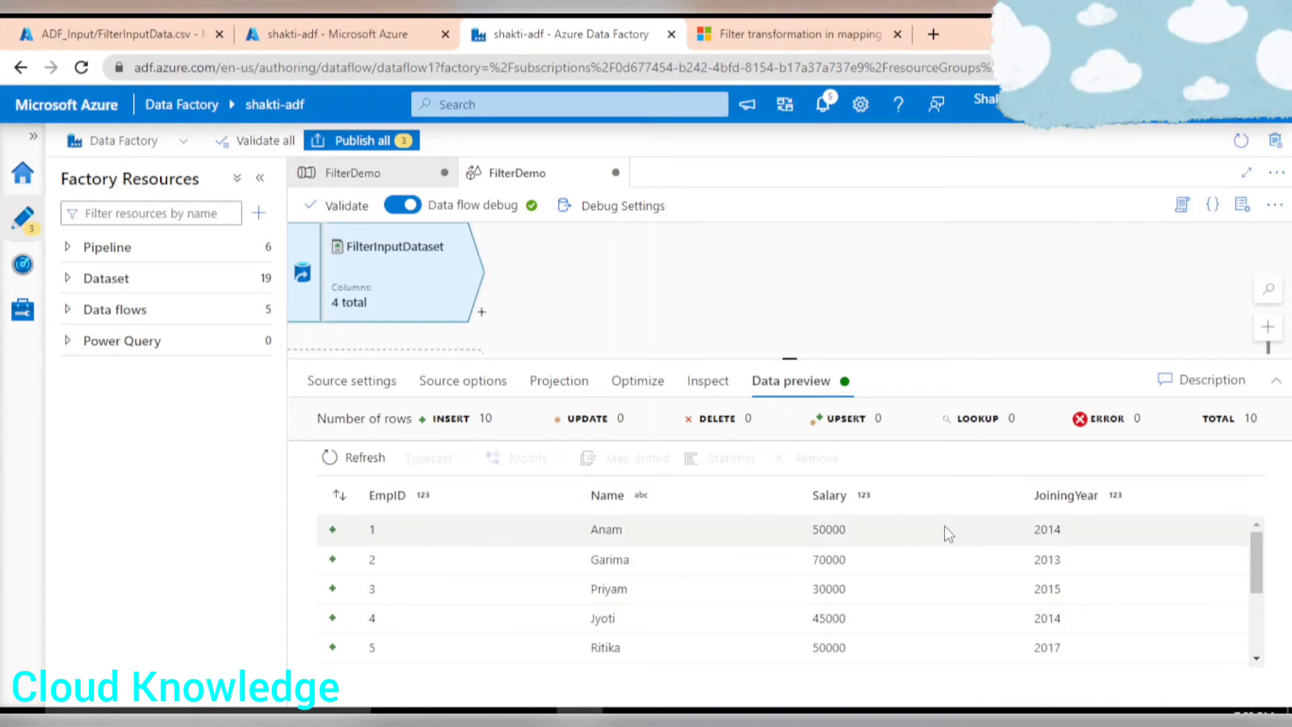
pyautogui.scroll(-3, 975, 556)
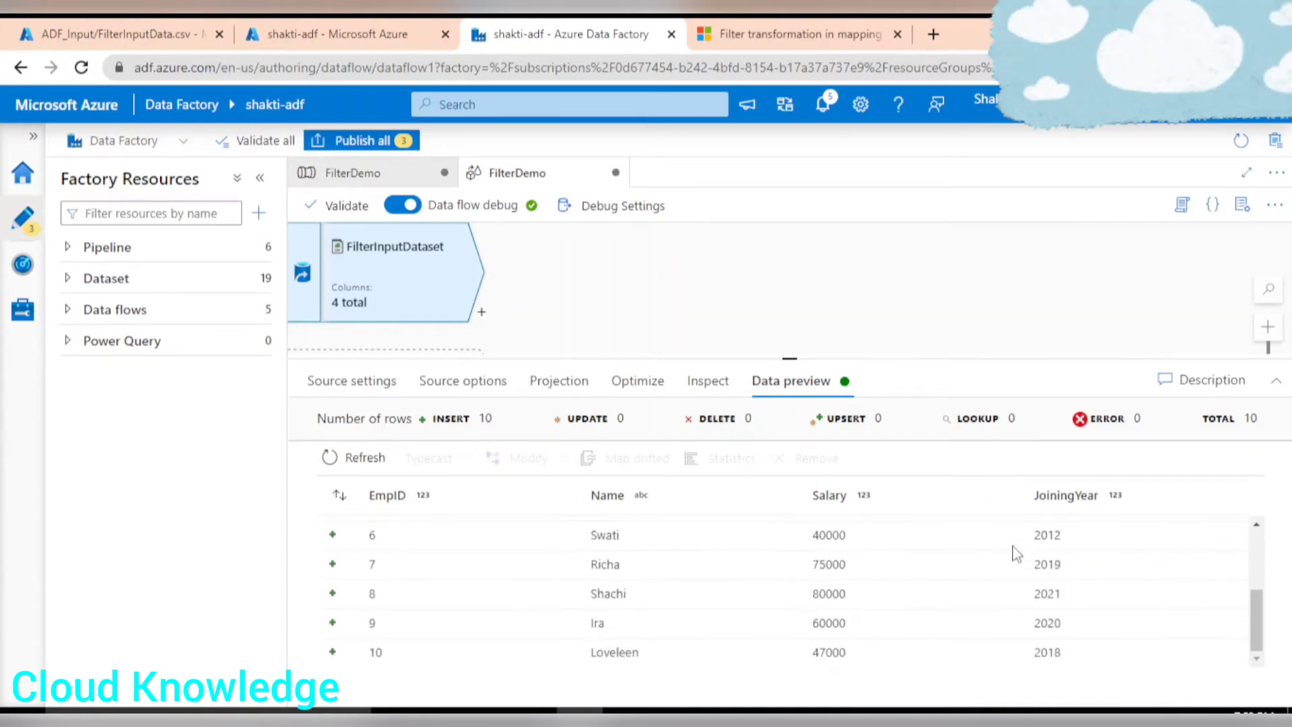
pyautogui.scroll(3, 1017, 618)
pyautogui.scroll(-3, 1009, 577)
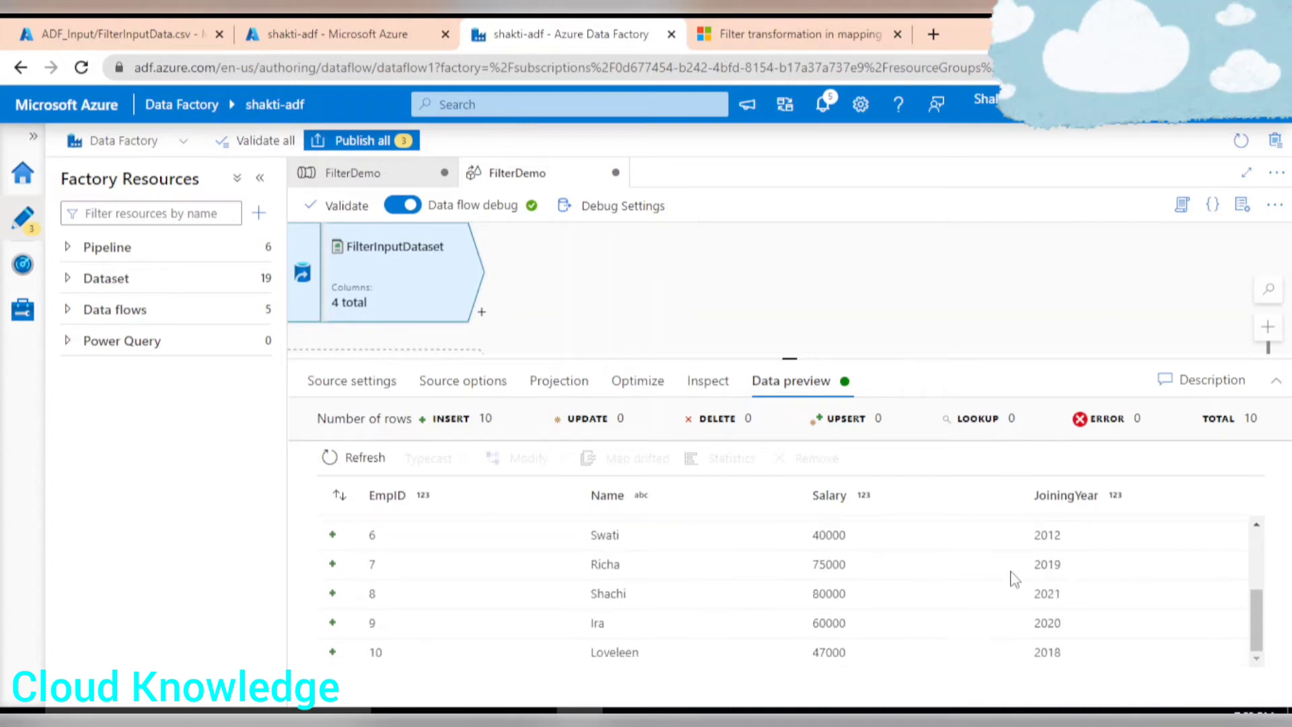
pyautogui.scroll(3, 1009, 577)
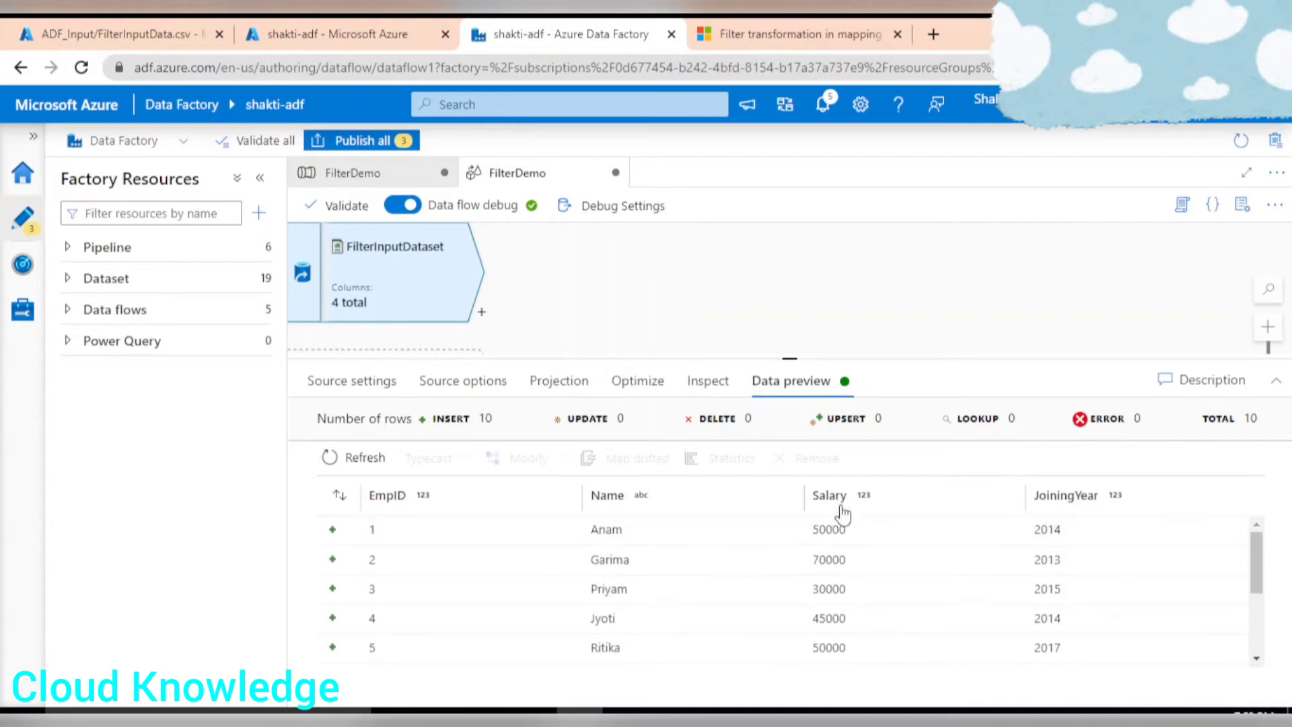
# Add a Filter transformation after the FilterInputDataset source.
pyautogui.click(481, 316)
pyautogui.scroll(-5, 612, 532)
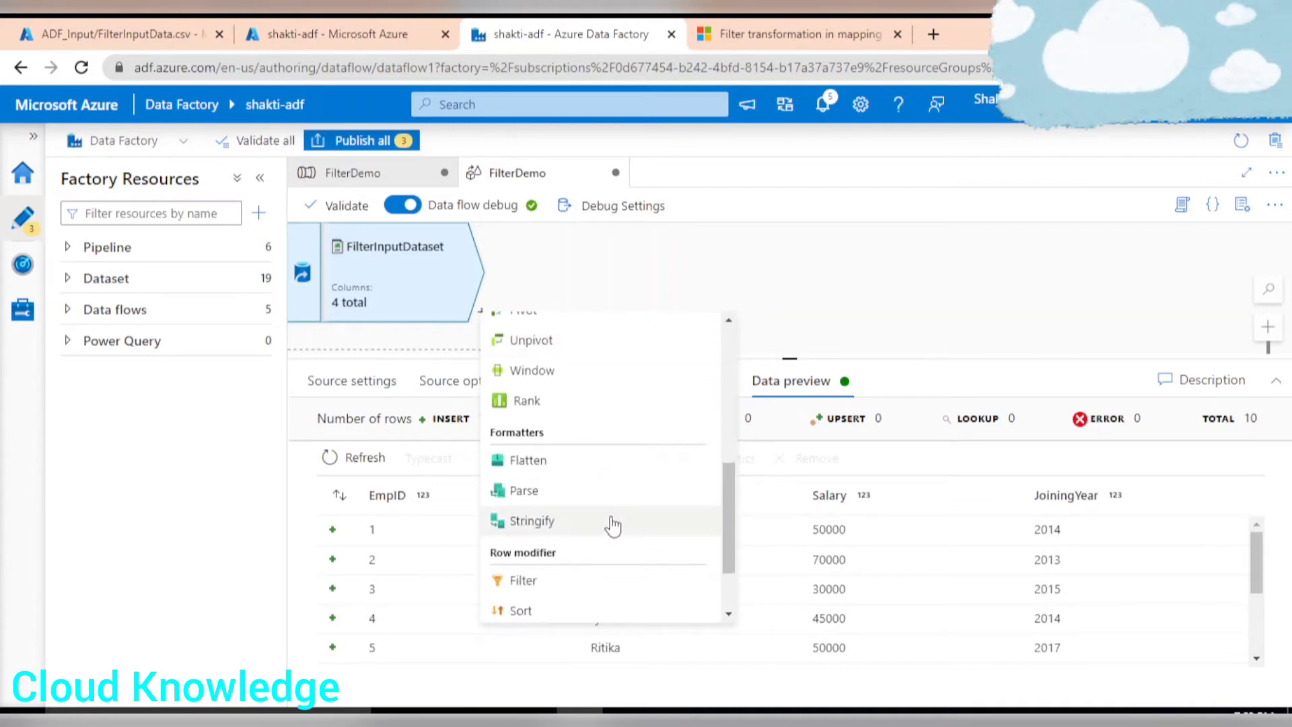
pyautogui.scroll(-2, 610, 524)
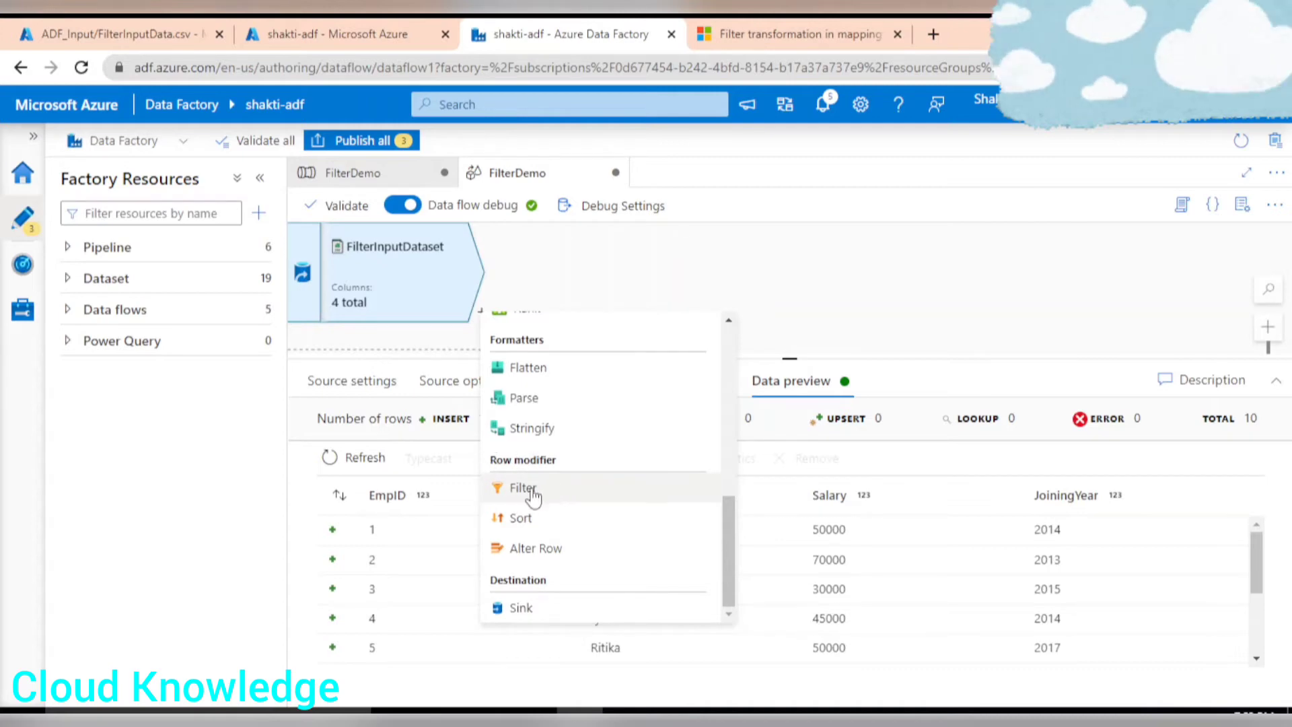
pyautogui.click(523, 487)
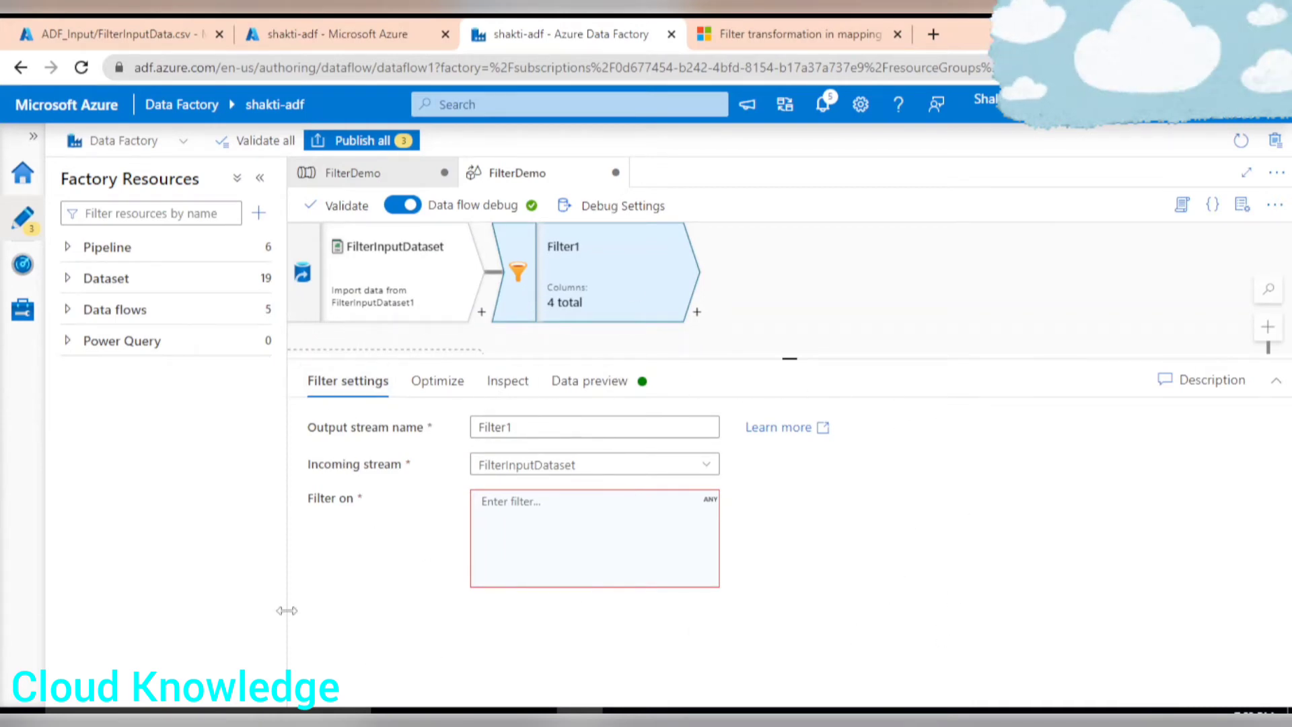
# Name the filter's output stream FilterSalary and open the expression builder for its filter condition.
pyautogui.click(591, 429)
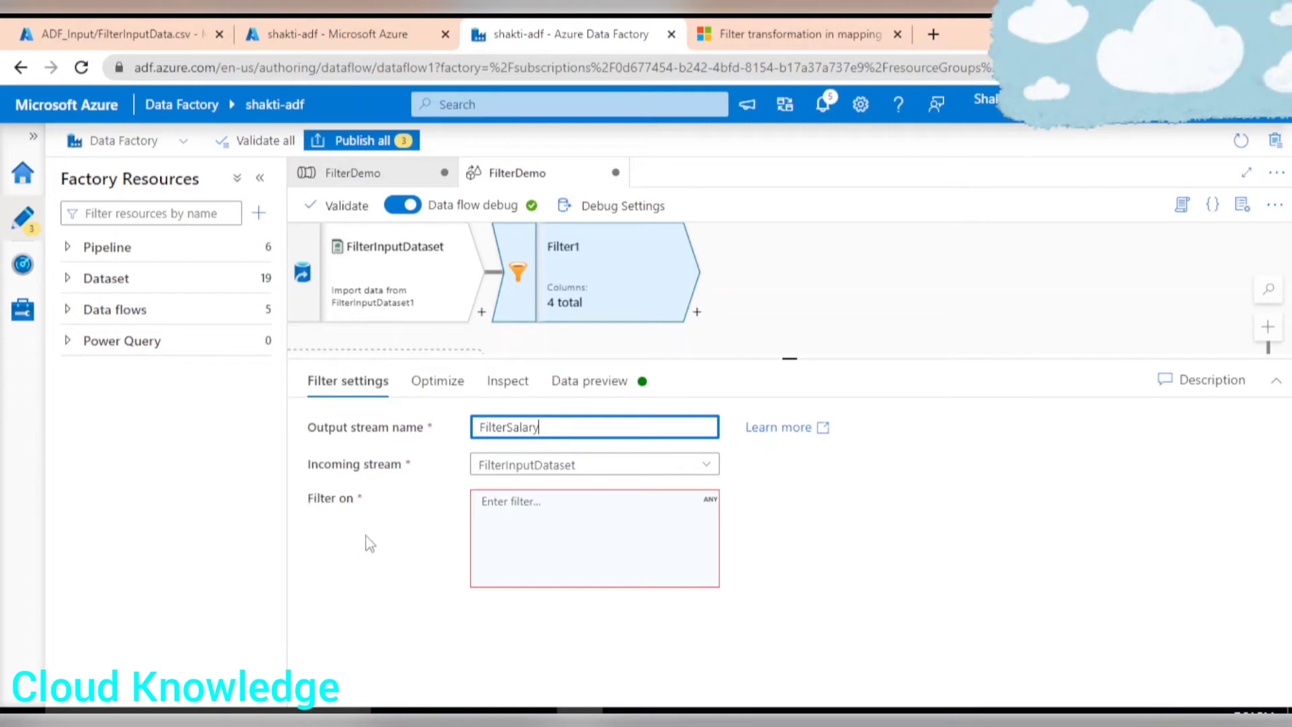
pyautogui.click(555, 508)
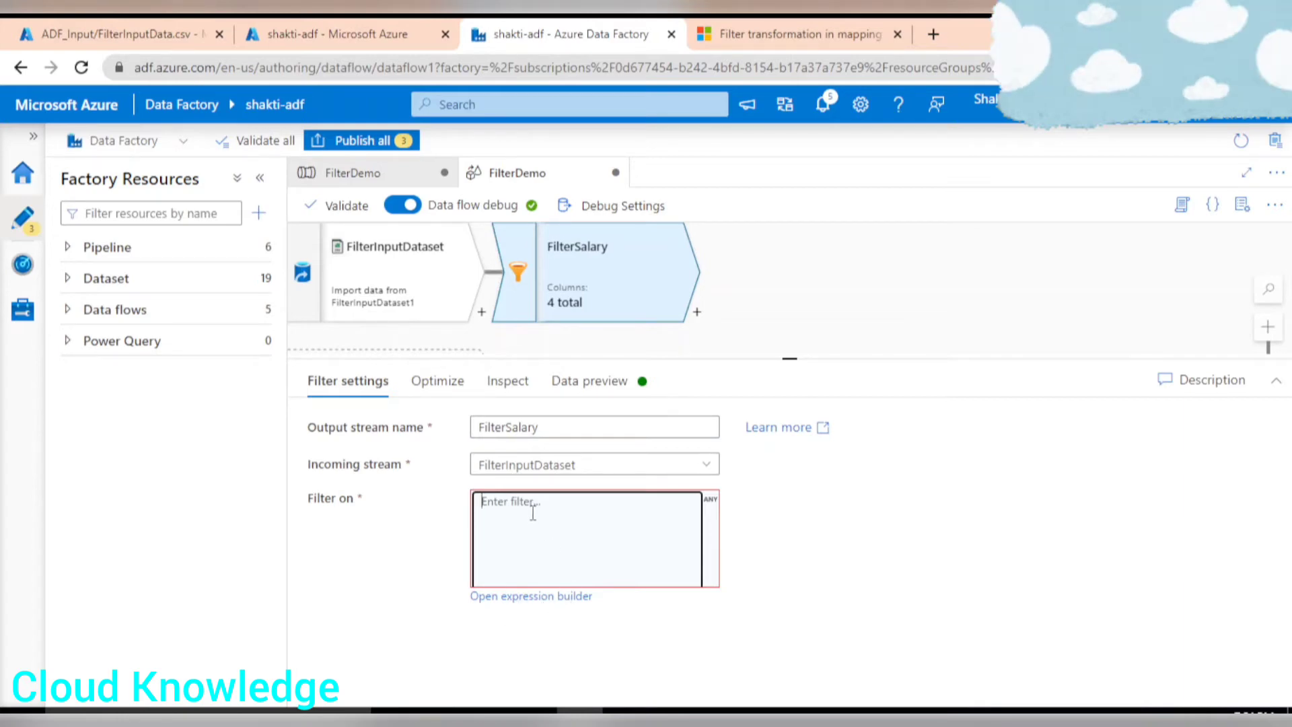
pyautogui.click(523, 598)
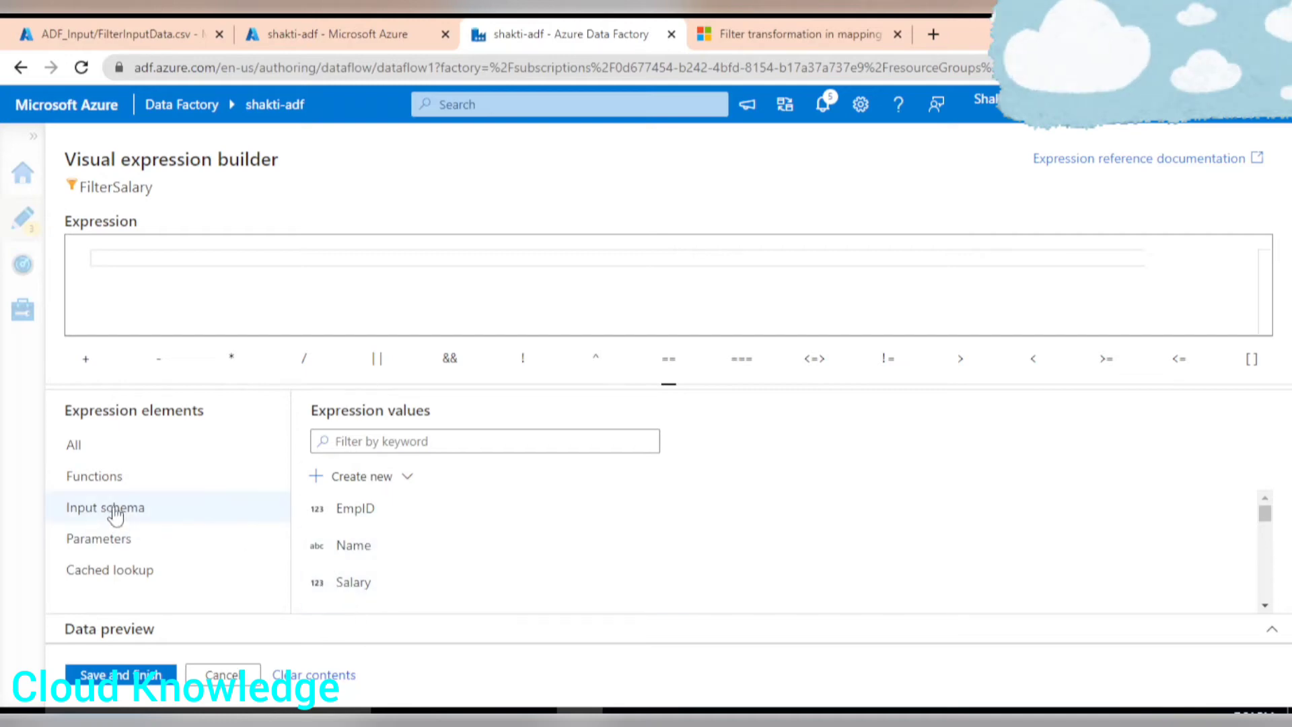
# Build the filter condition Salary>50000 from the Salary input column and the greater-than operator.
pyautogui.click(76, 446)
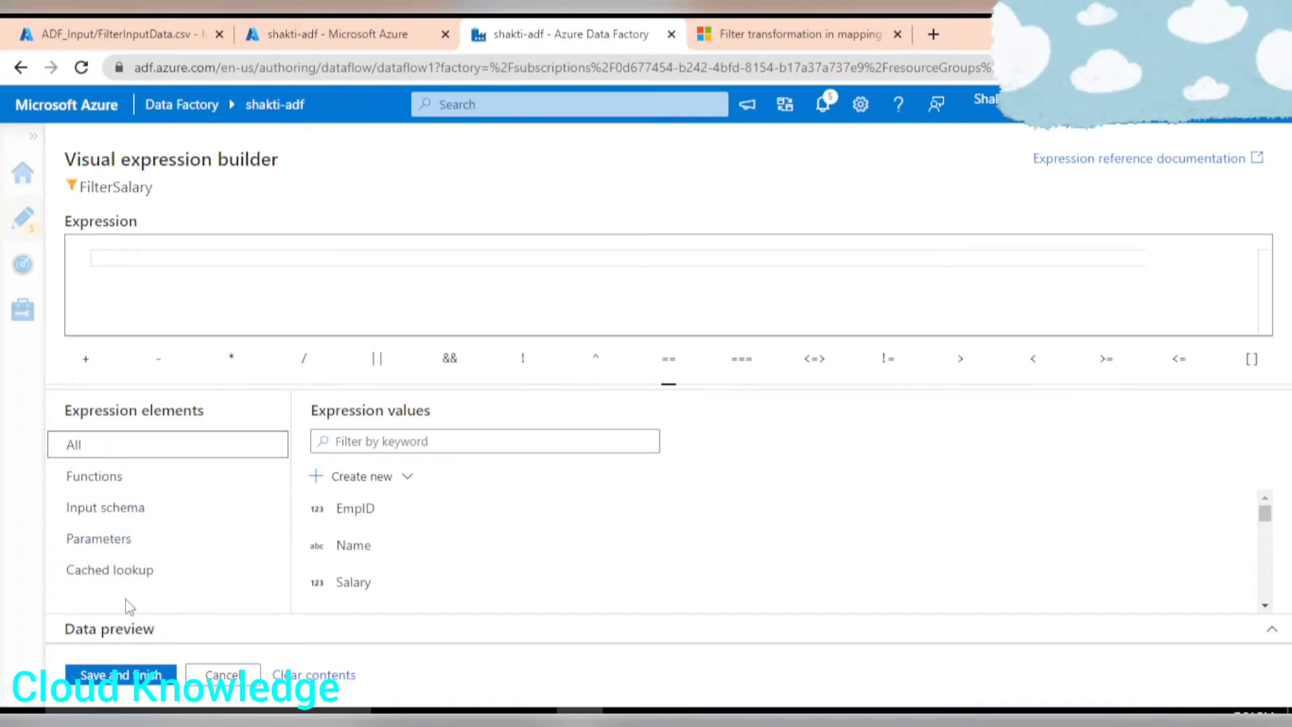
pyautogui.click(82, 540)
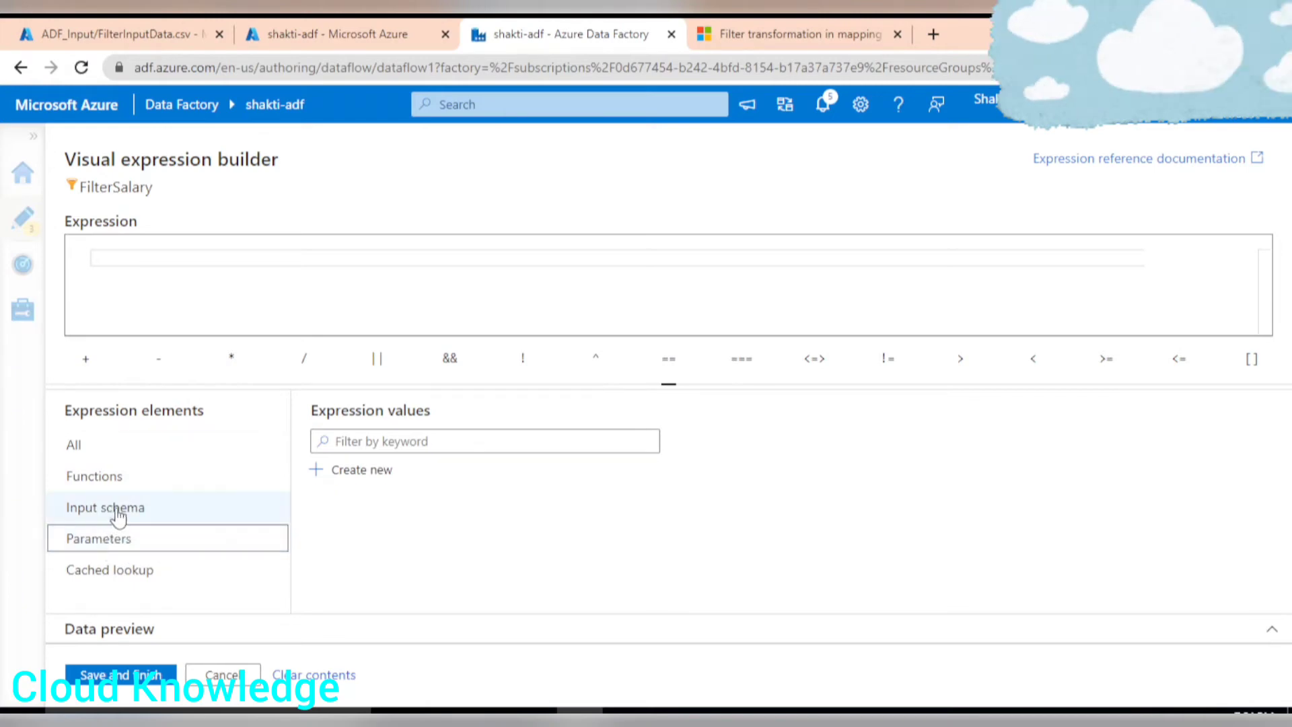
pyautogui.click(117, 512)
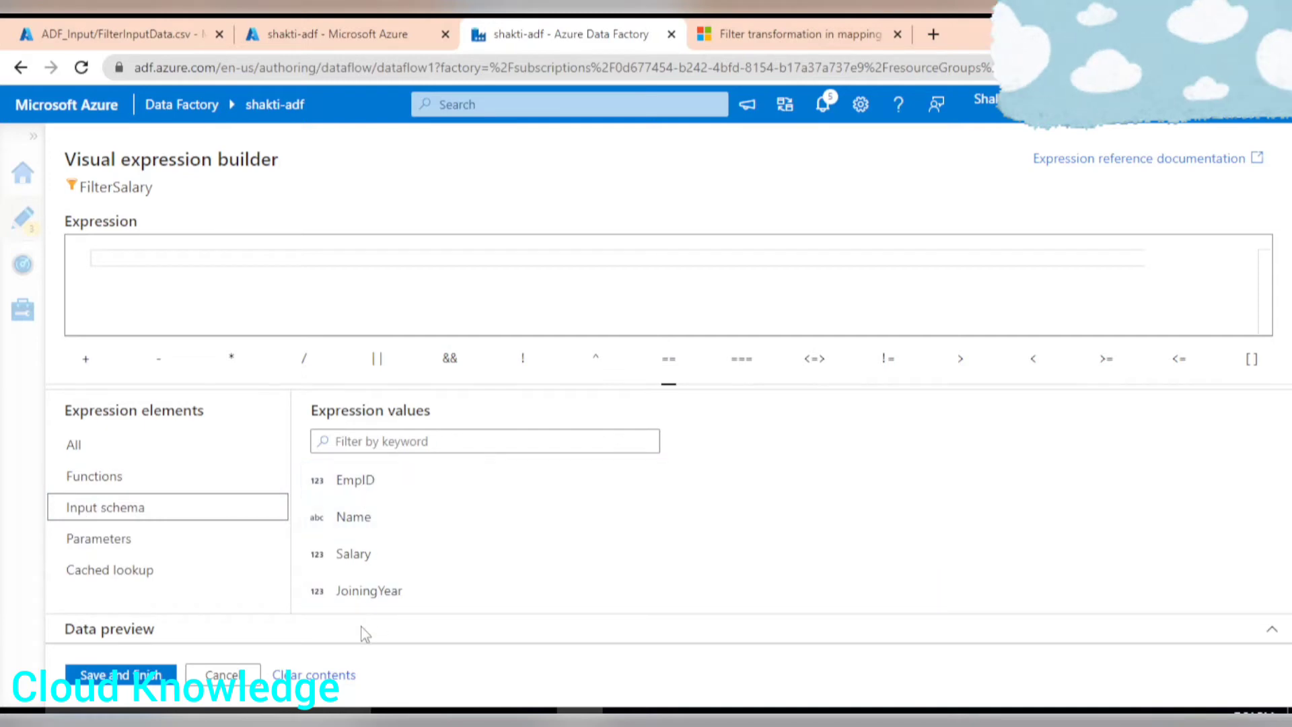
pyautogui.click(355, 554)
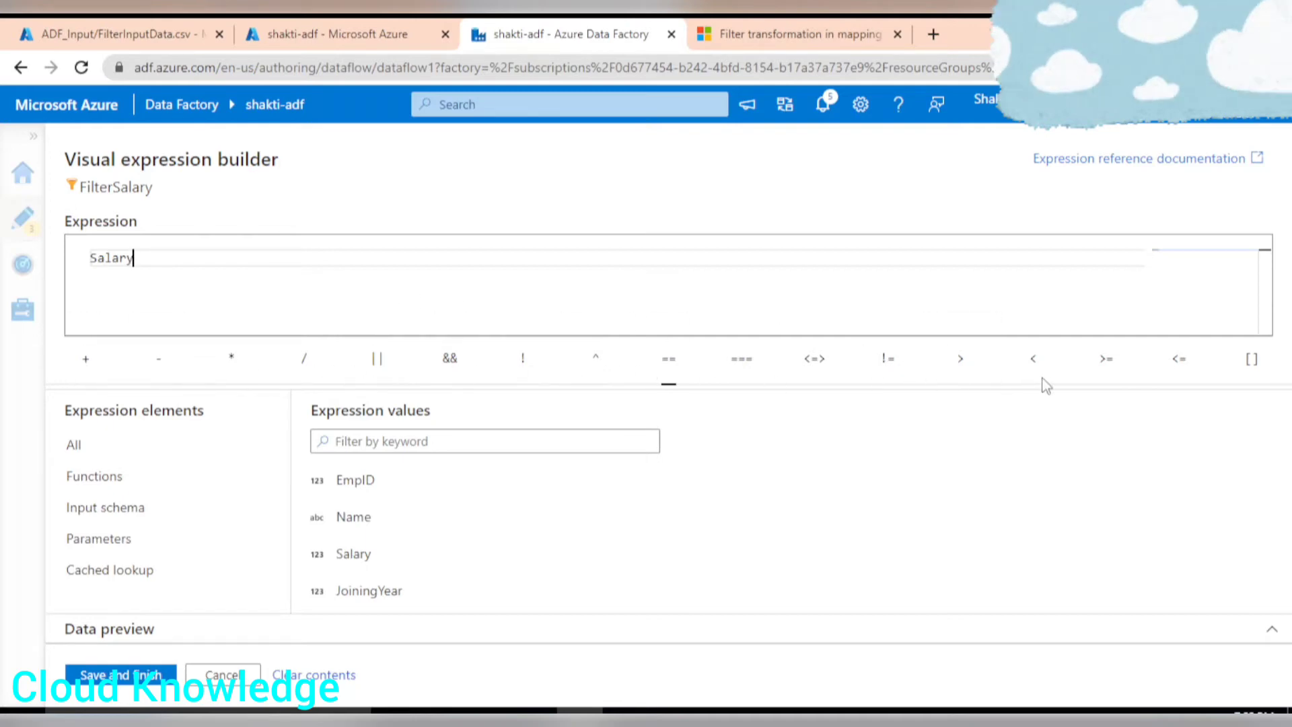
pyautogui.click(961, 360)
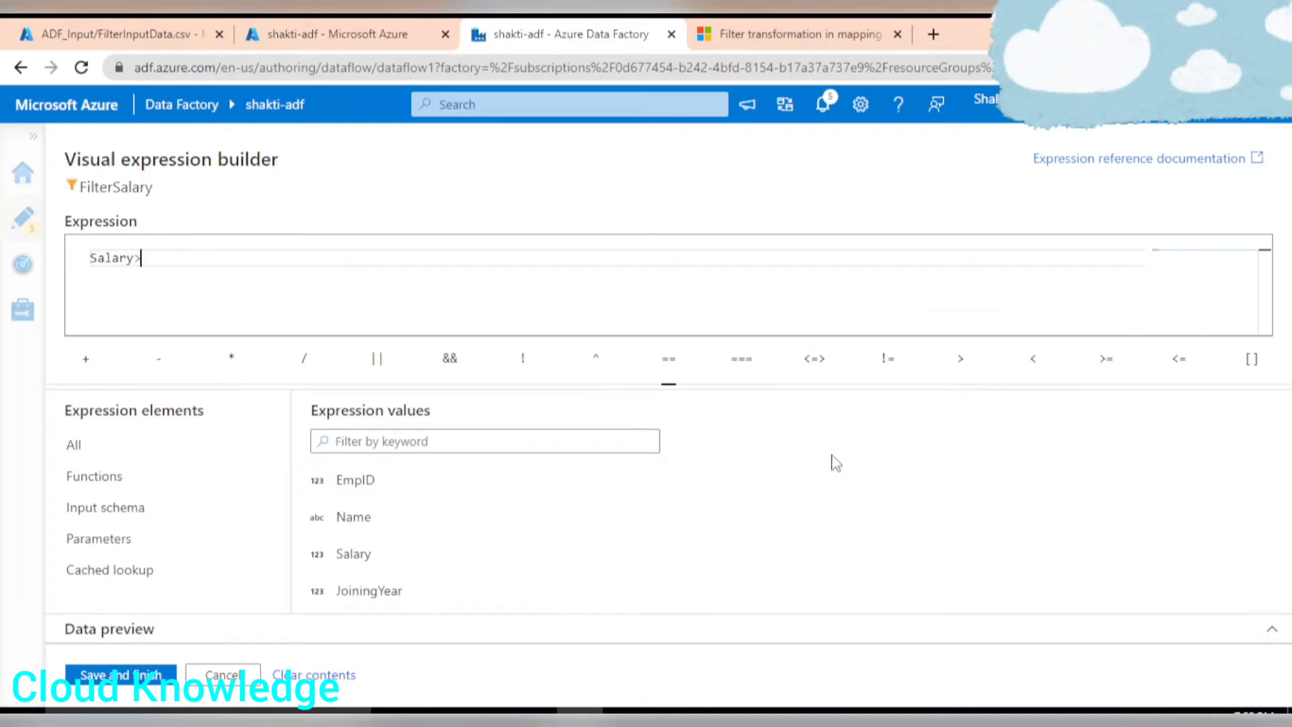
pyautogui.write('500000')
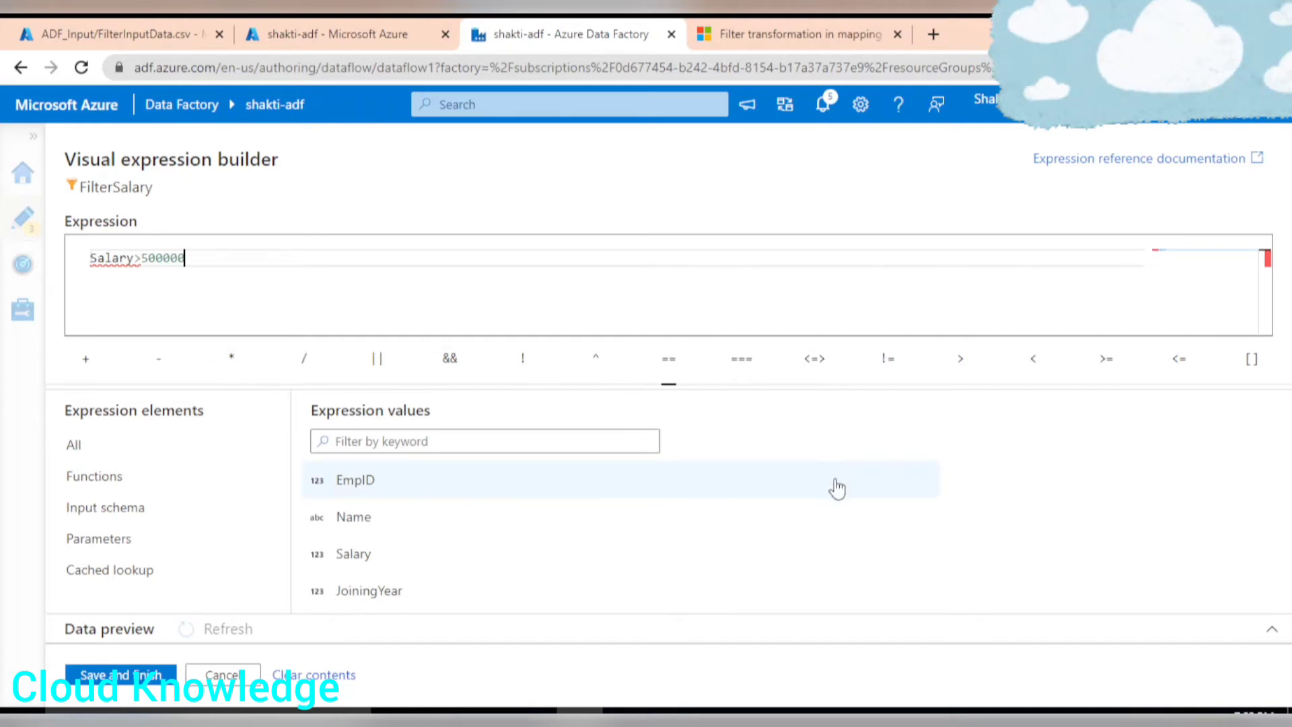
pyautogui.press('BackSpace')
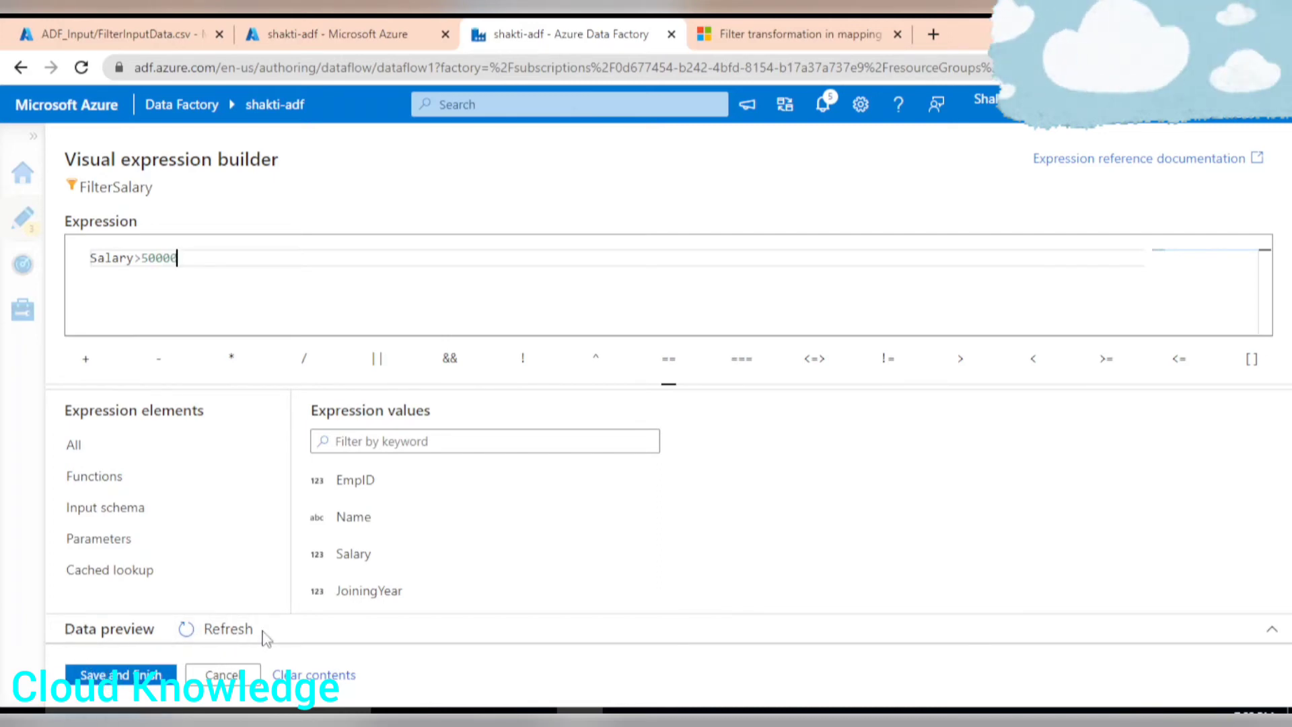
# Refresh the condition's data preview, scroll through the Salary results, and save the expression.
pyautogui.click(236, 640)
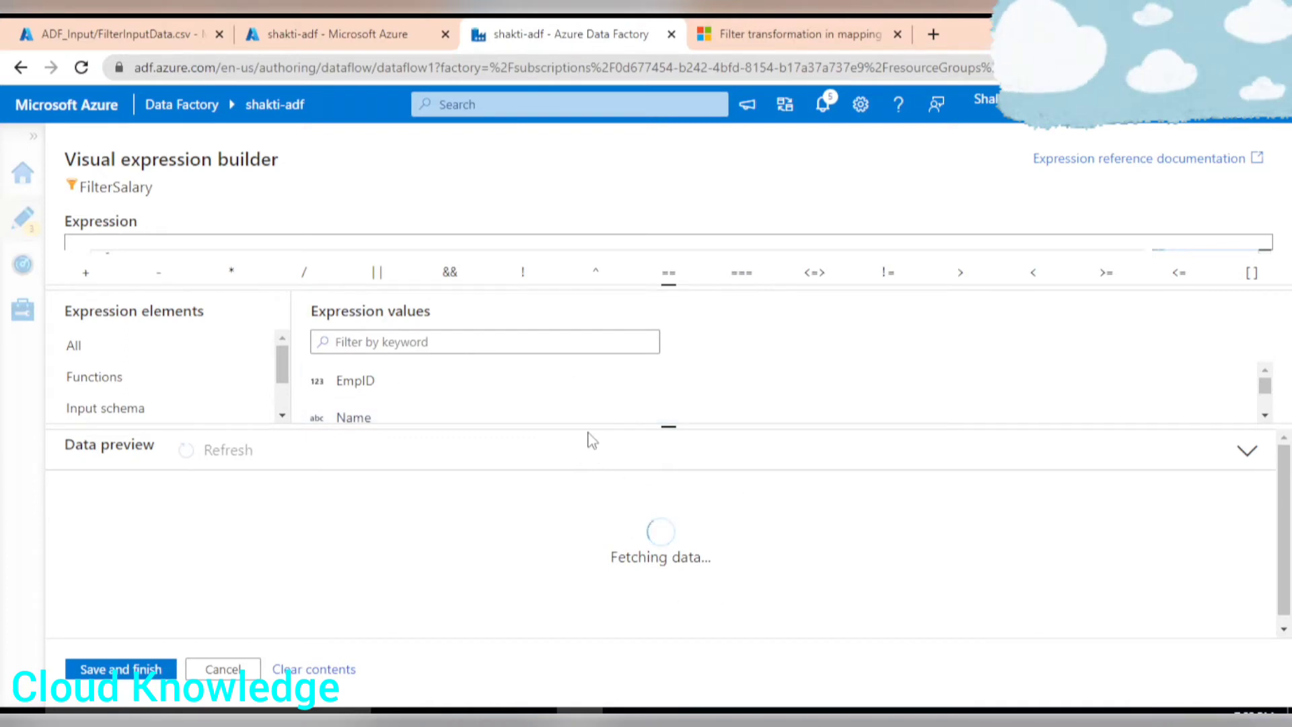
pyautogui.moveTo(579, 426); pyautogui.dragTo(582, 481)
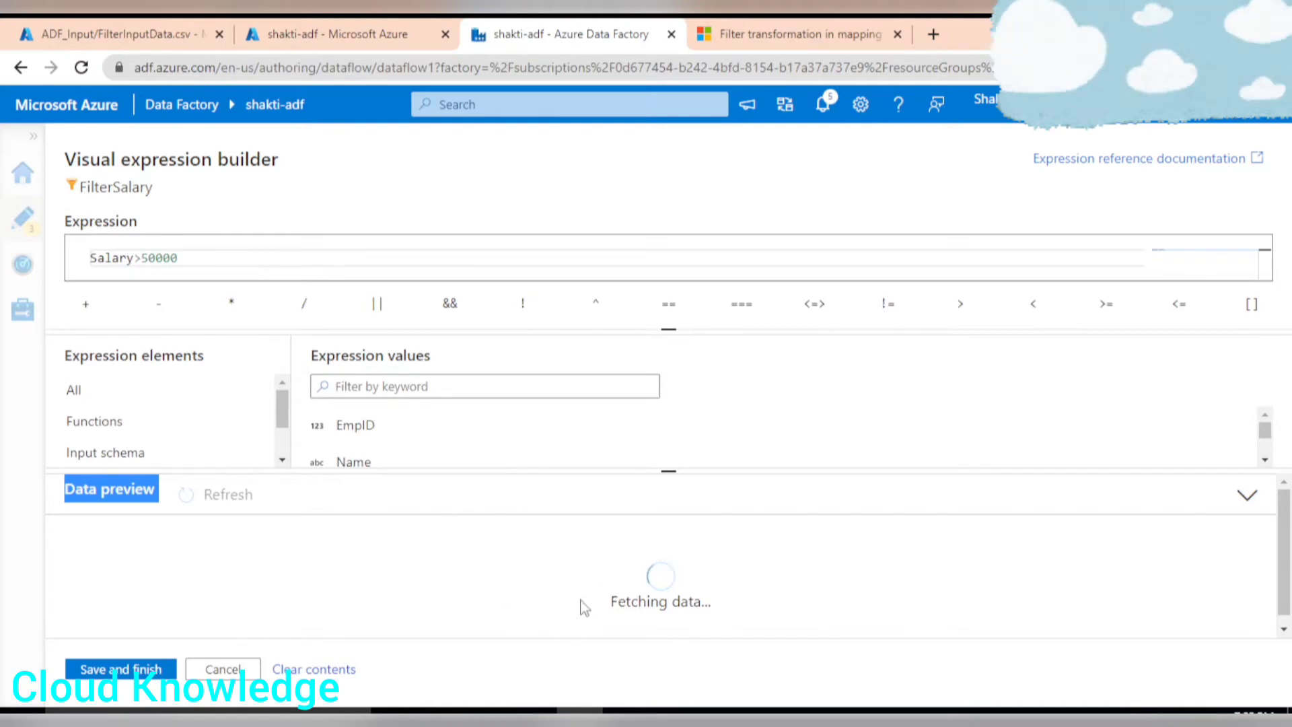
pyautogui.click(488, 569)
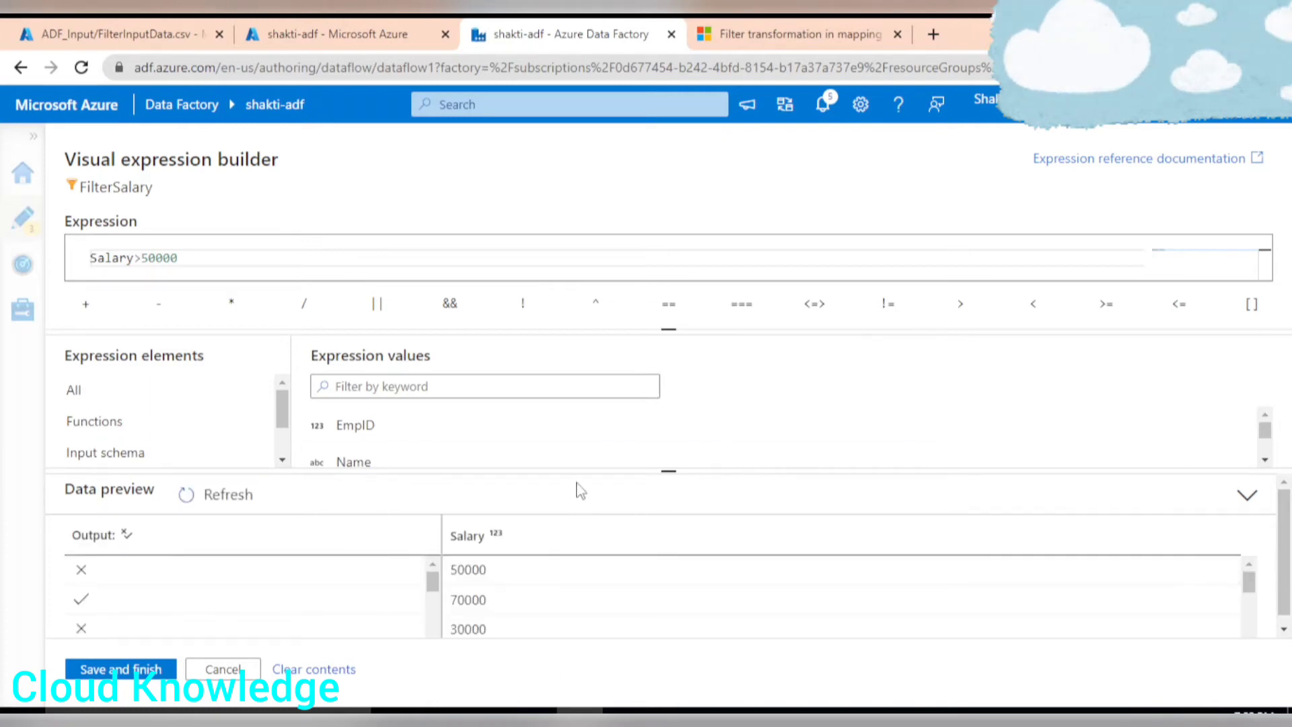
pyautogui.moveTo(573, 471); pyautogui.dragTo(600, 366)
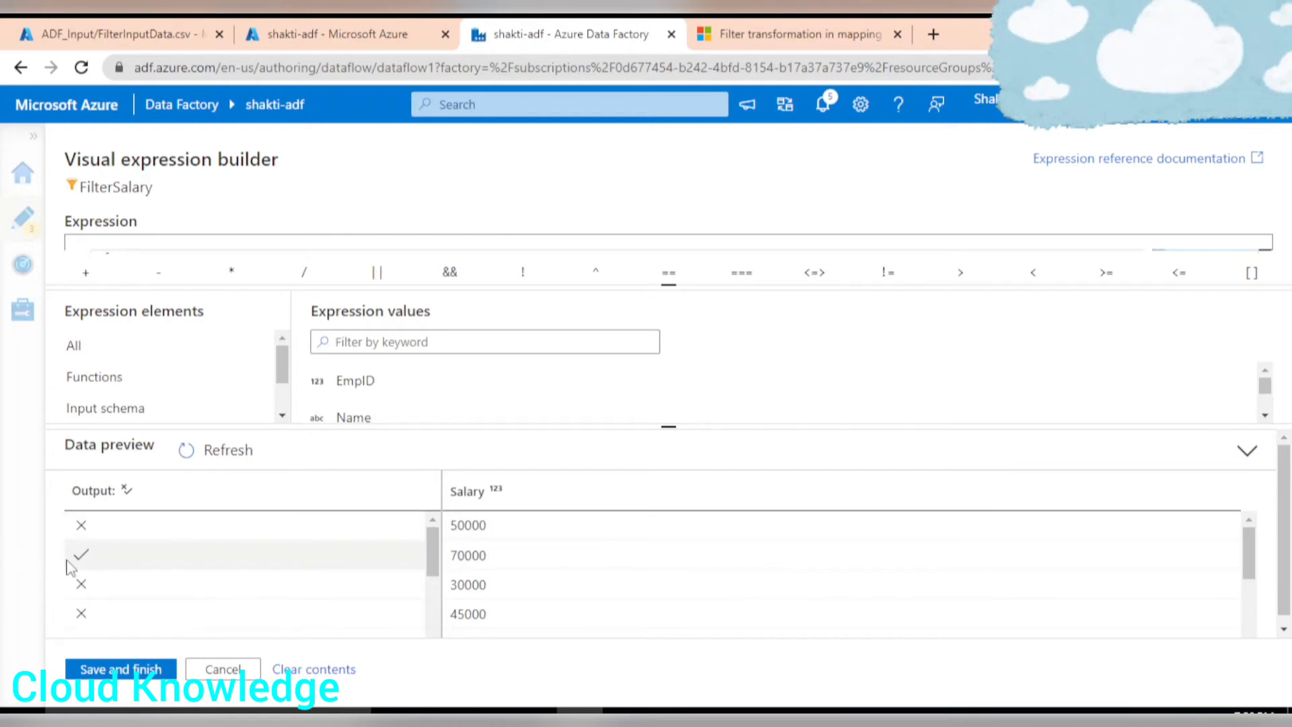
pyautogui.scroll(-2, 539, 619)
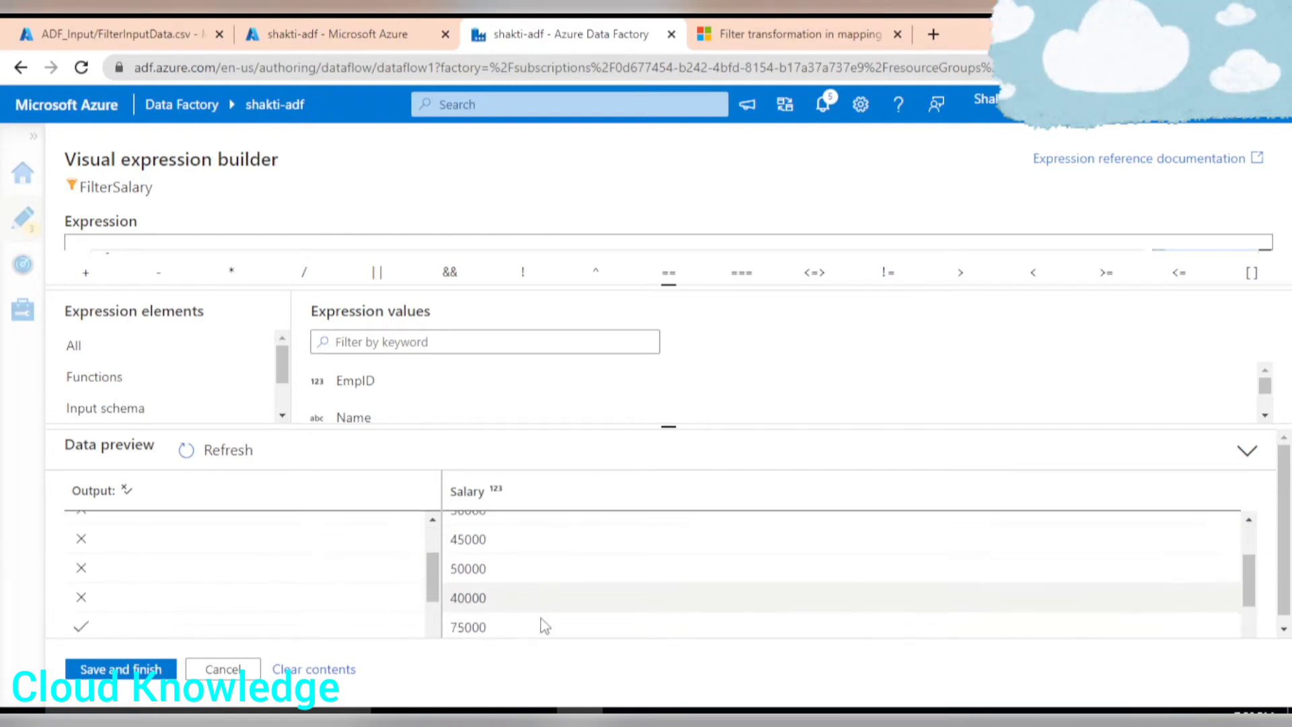
pyautogui.scroll(-2, 525, 598)
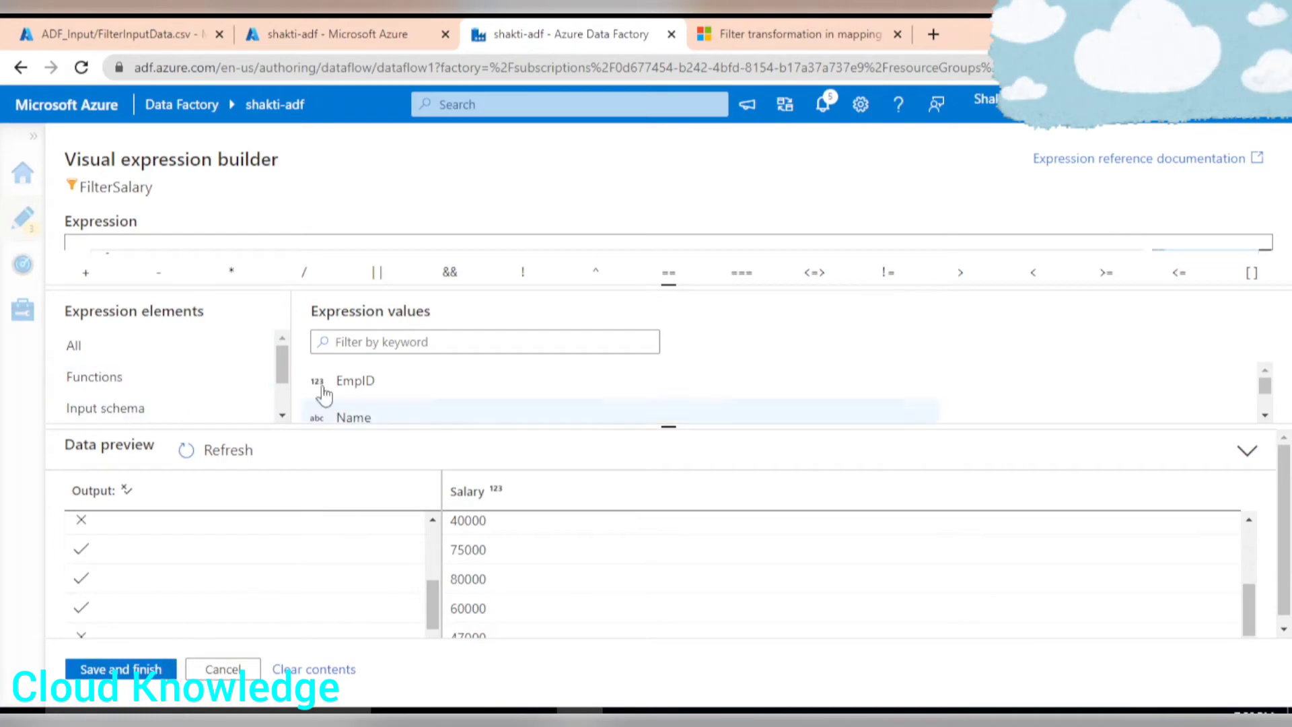
pyautogui.click(120, 668)
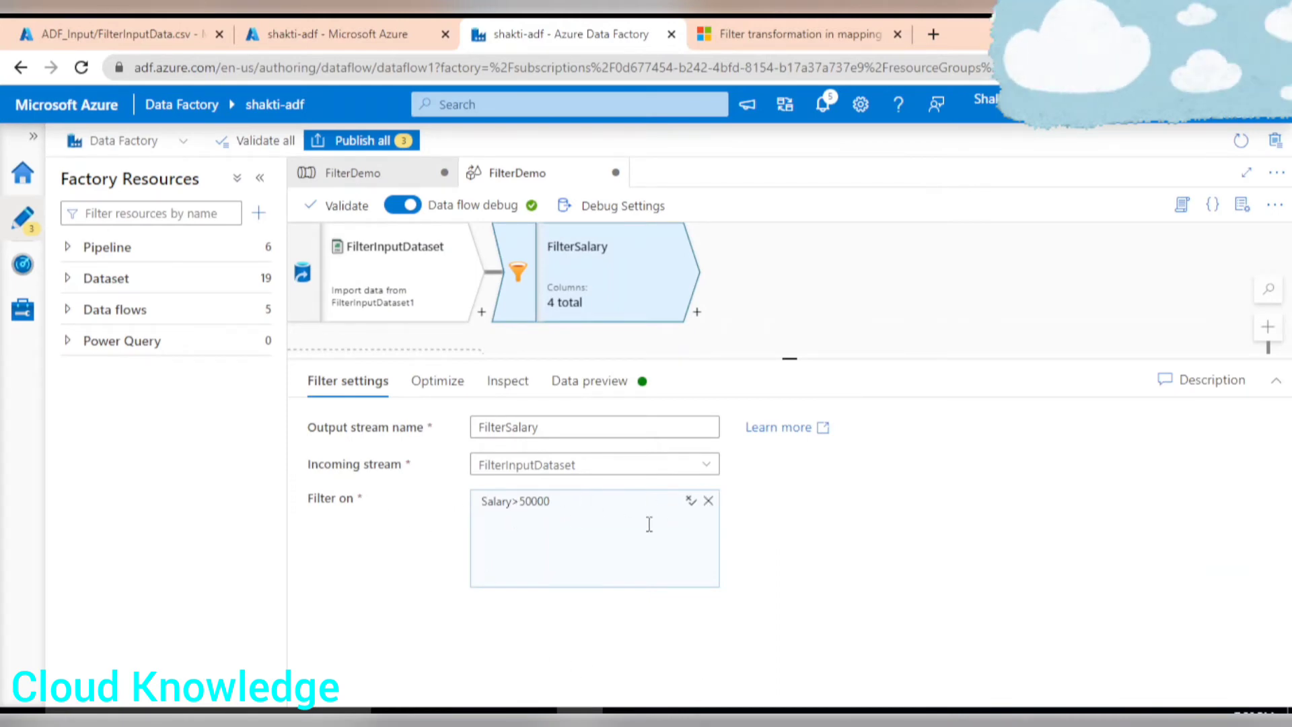
# Refresh the filter transformation's data preview to inspect the rows it keeps.
pyautogui.click(435, 381)
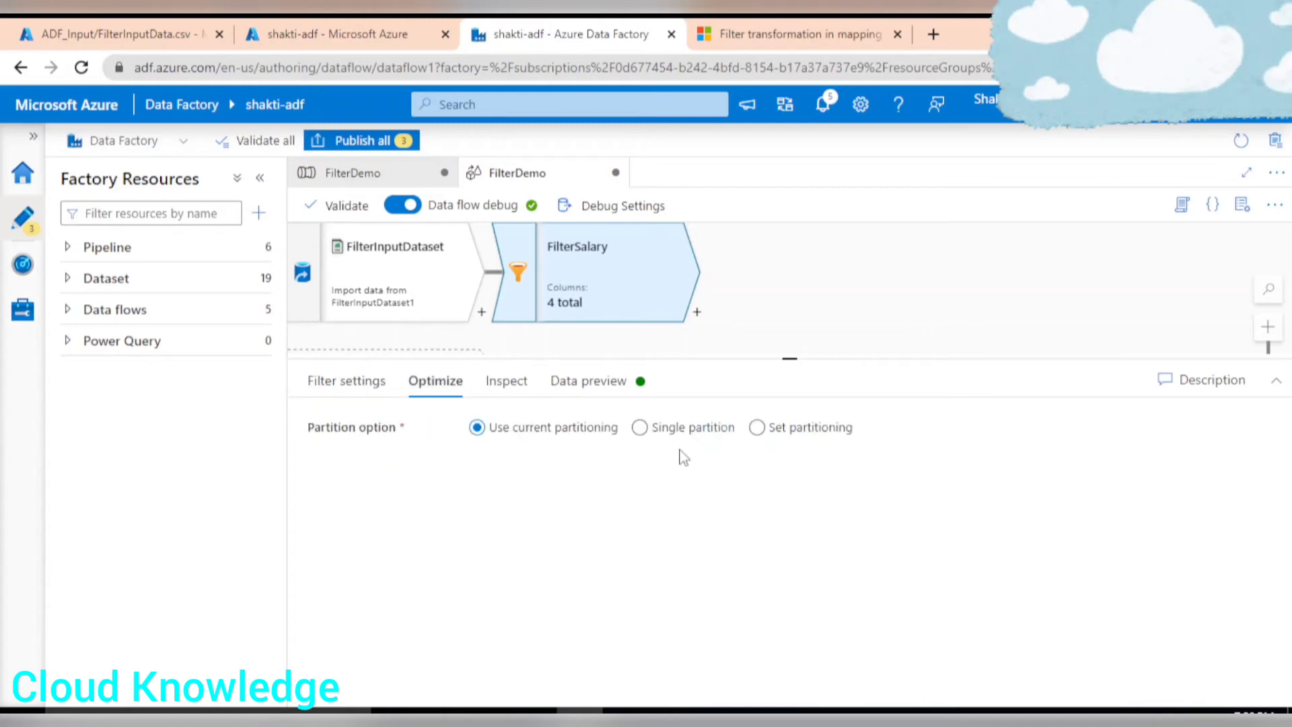
pyautogui.click(511, 388)
pyautogui.click(590, 390)
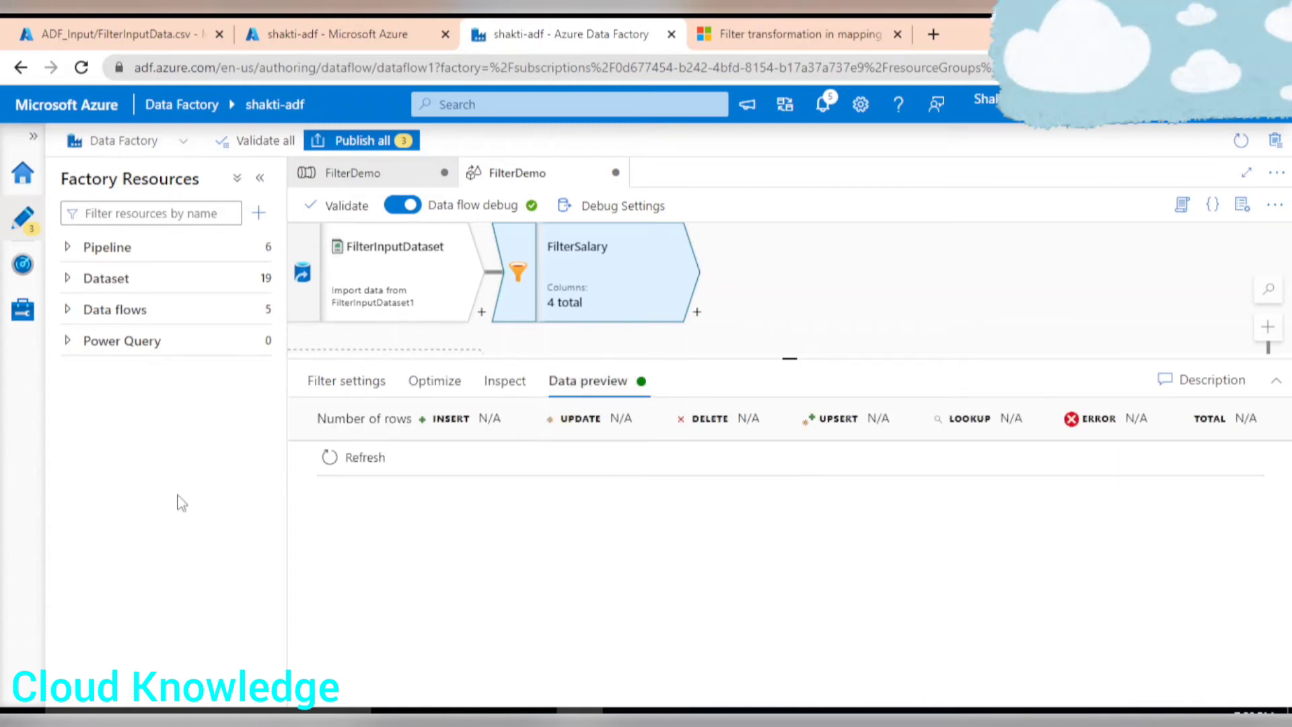
pyautogui.click(354, 461)
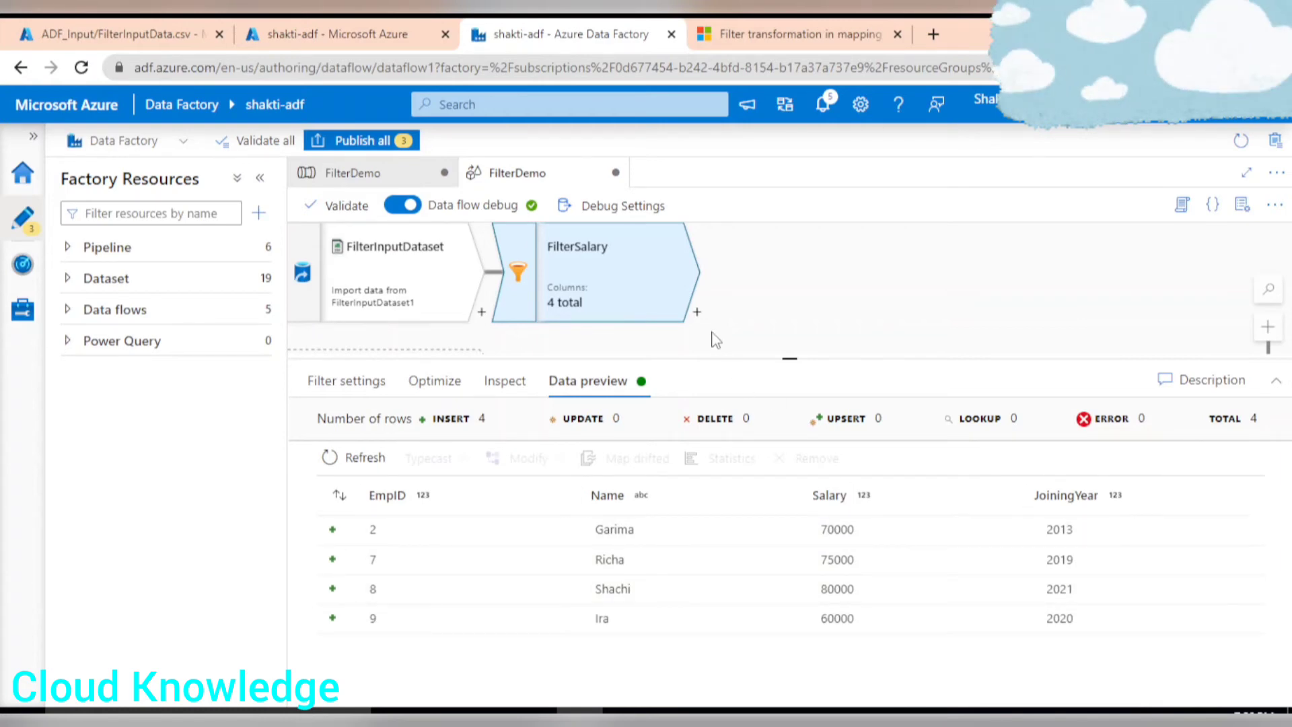
# Add a Sink after FilterSalary and name its output stream FilterSalaryOutput.
pyautogui.click(697, 312)
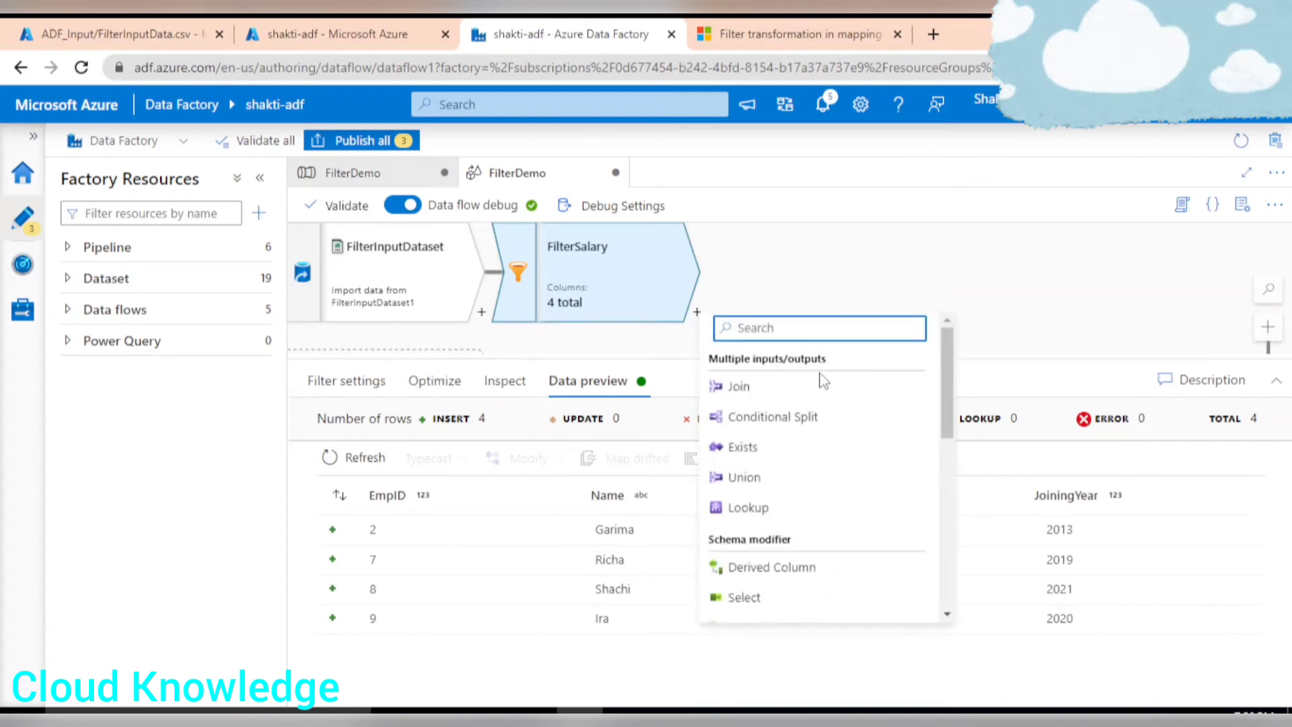
pyautogui.scroll(-5, 825, 501)
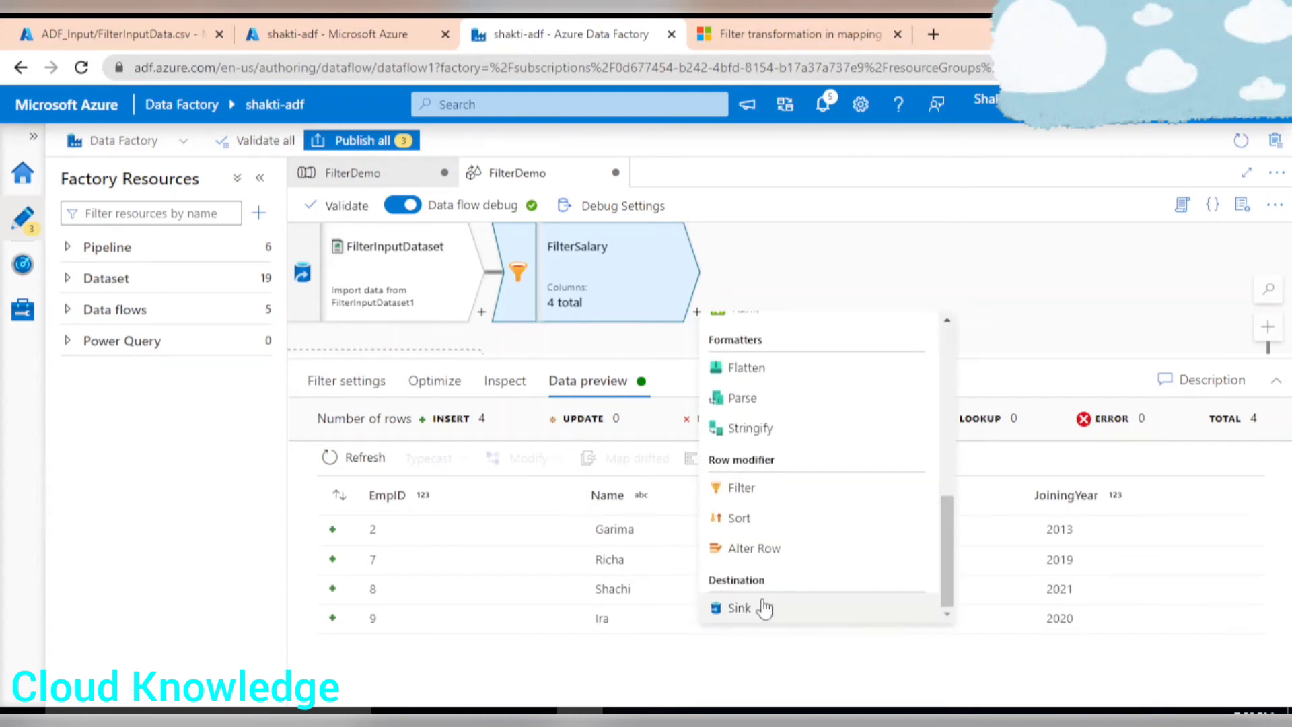
pyautogui.click(884, 622)
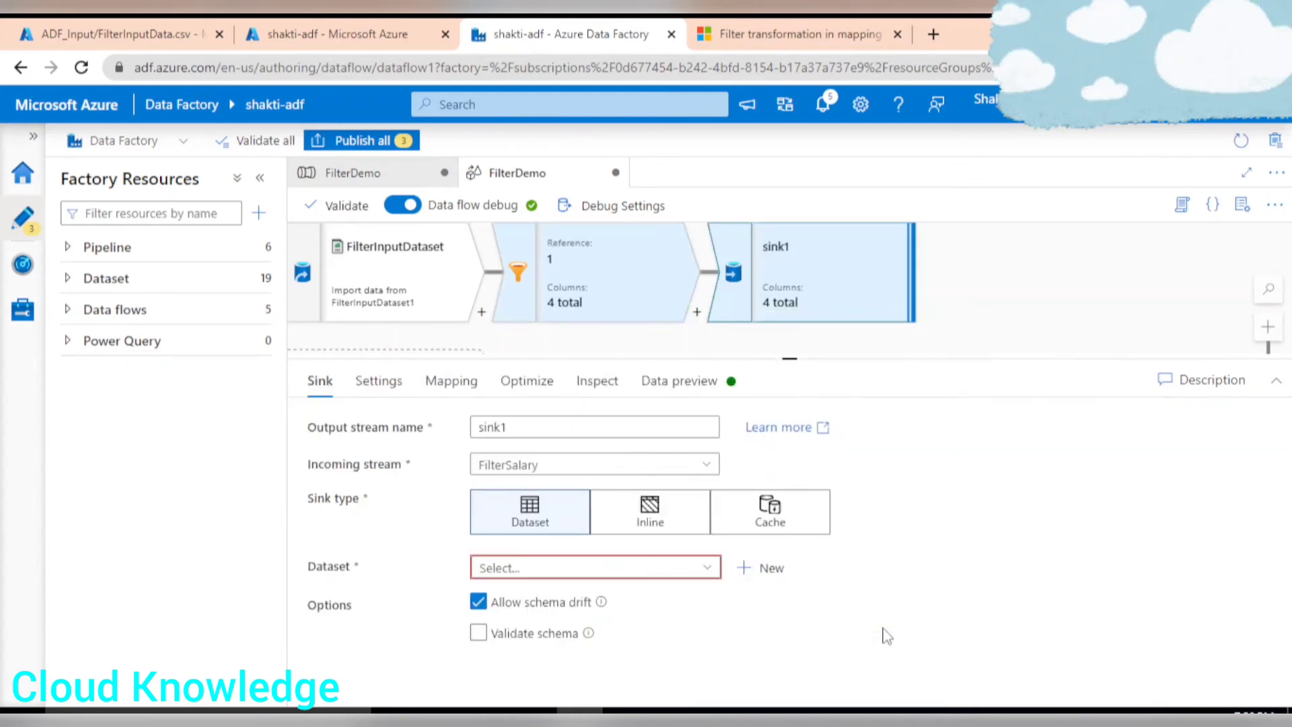
pyautogui.doubleClick(529, 425)
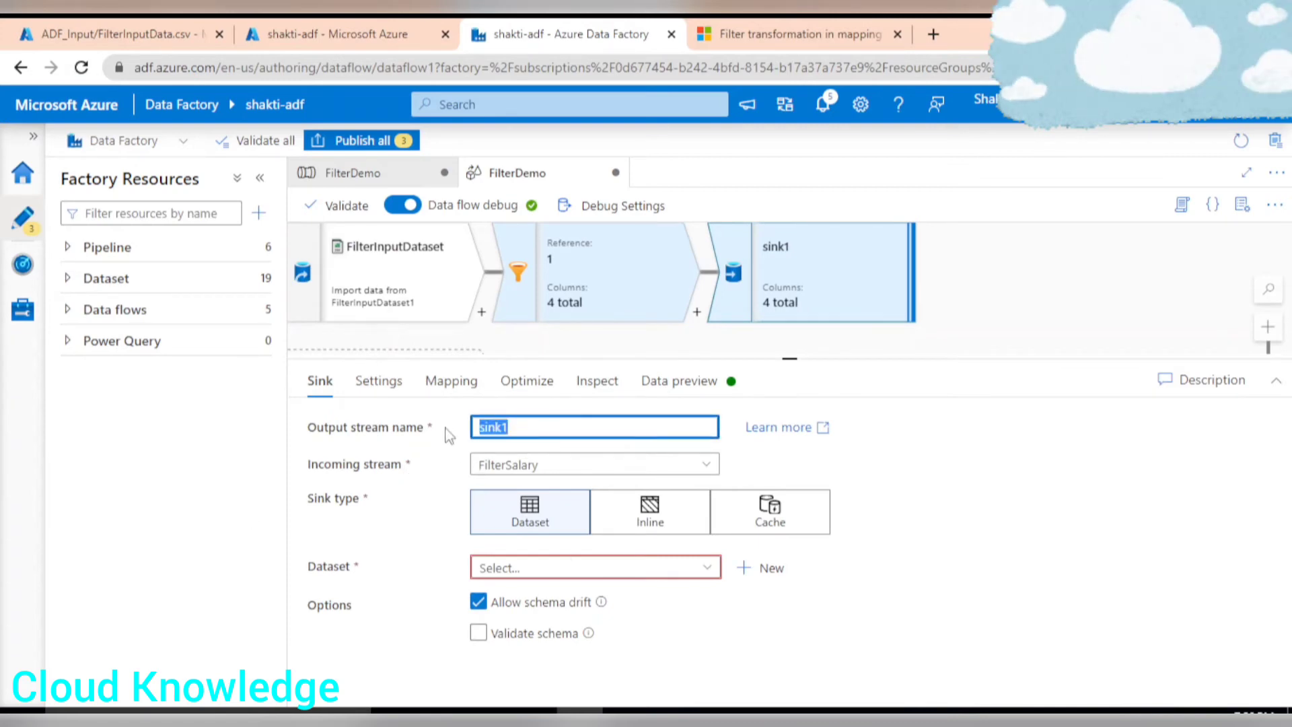
pyautogui.write('FilterSalaryOutput')
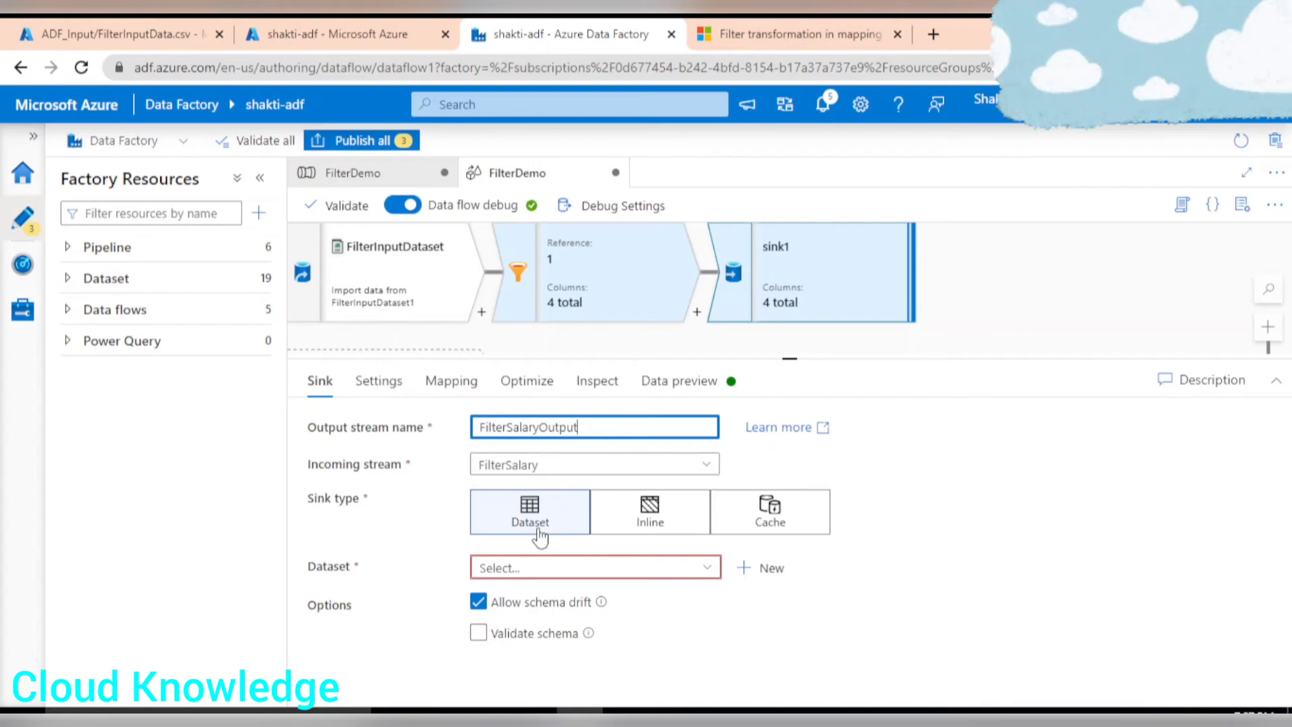
# Start a new sink dataset on Azure Data Lake Storage Gen2 in DelimitedText format.
pyautogui.click(765, 570)
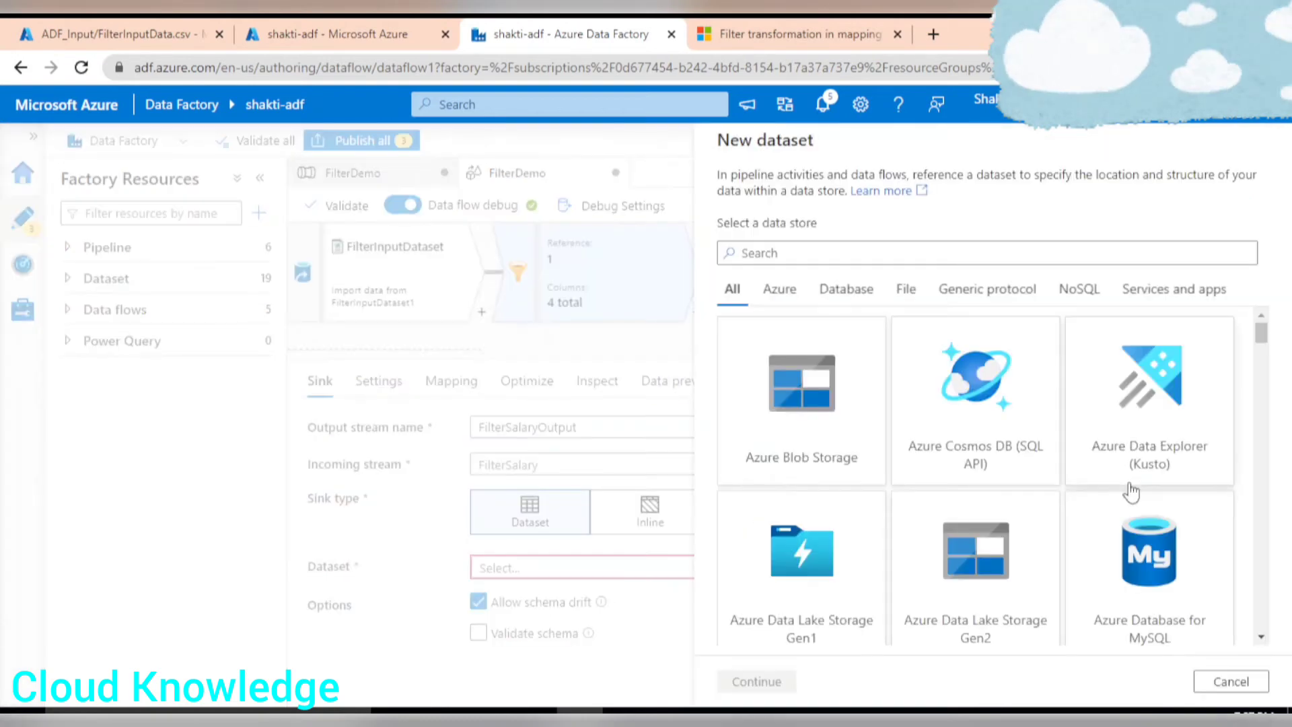
pyautogui.click(977, 592)
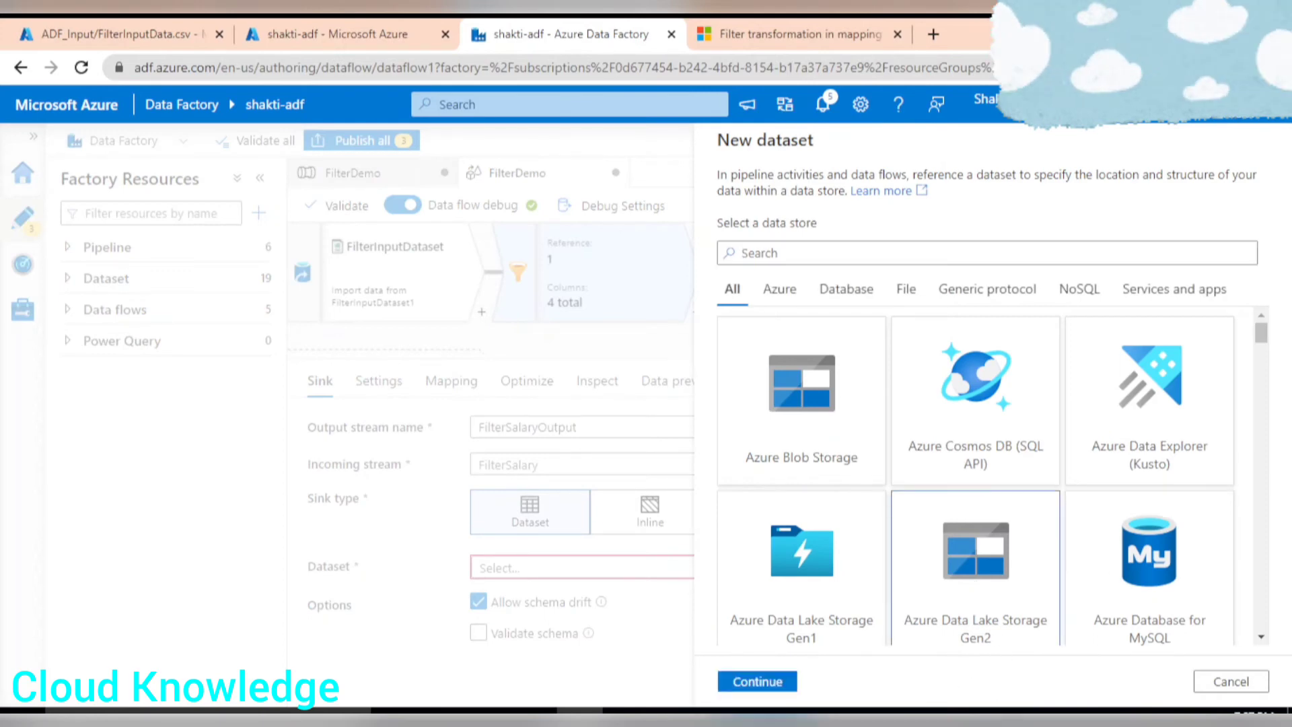
pyautogui.click(755, 682)
pyautogui.click(961, 313)
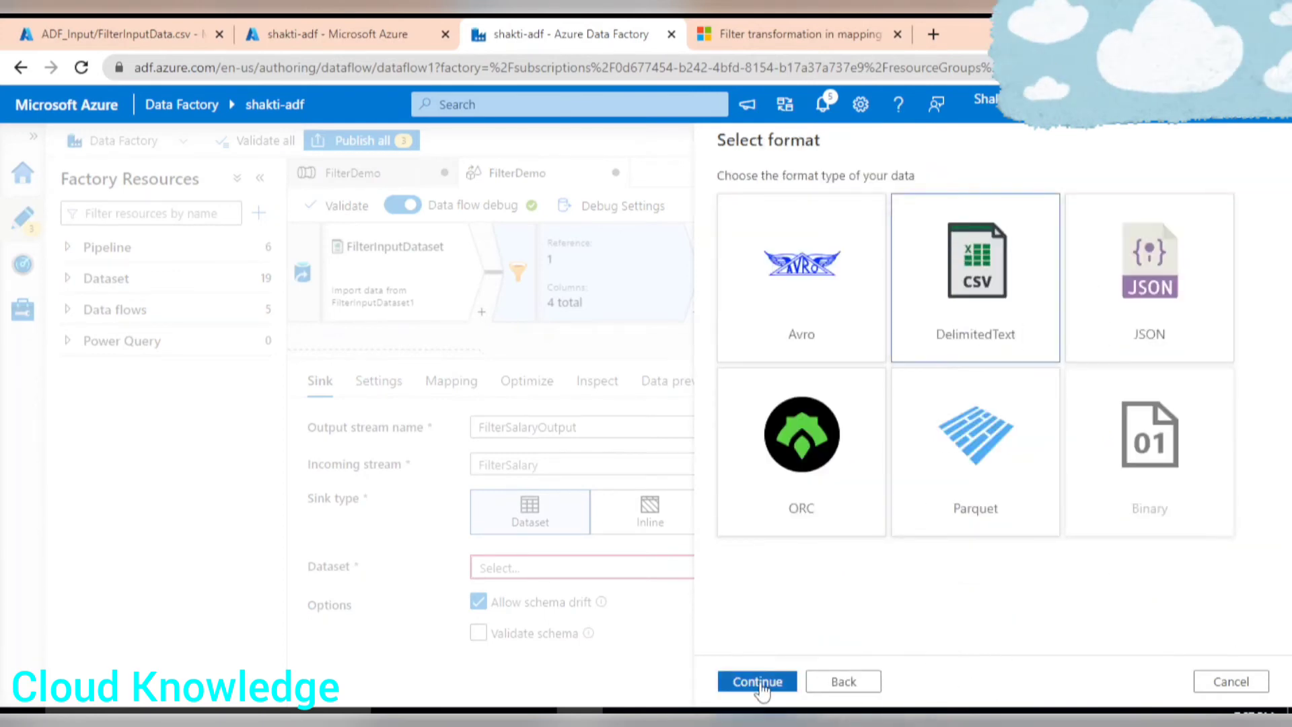
pyautogui.click(756, 681)
# Name the dataset FilterSalaryOutput and select the AzureDataLakeStorage1 linked service.
pyautogui.moveTo(815, 199); pyautogui.dragTo(605, 207)
pyautogui.write('FilterSalaryOutput')
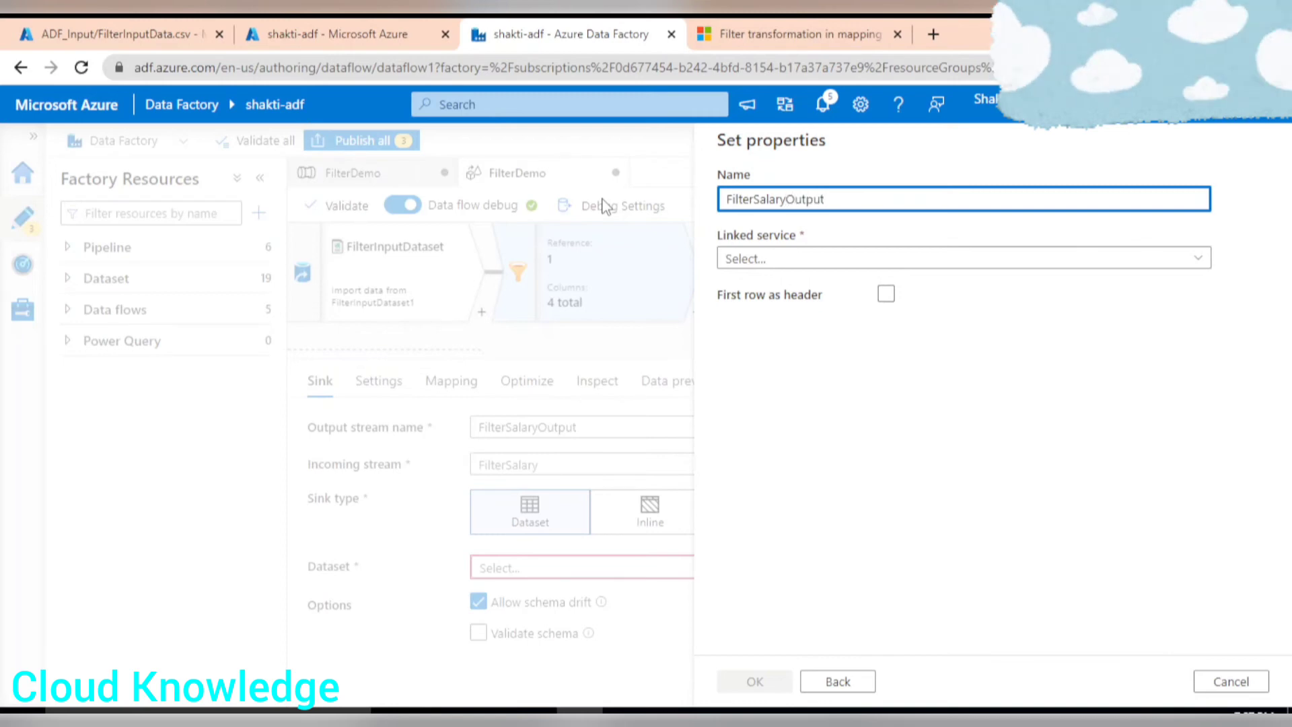
pyautogui.click(772, 257)
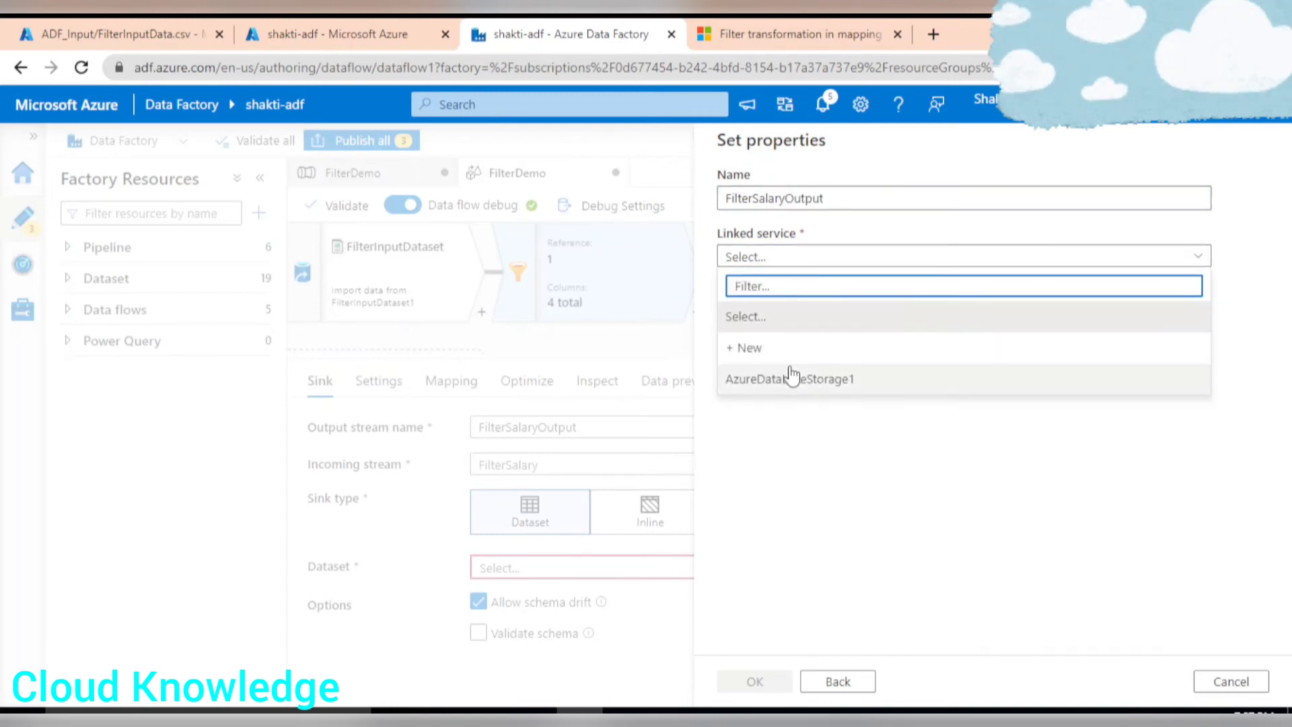
pyautogui.click(784, 380)
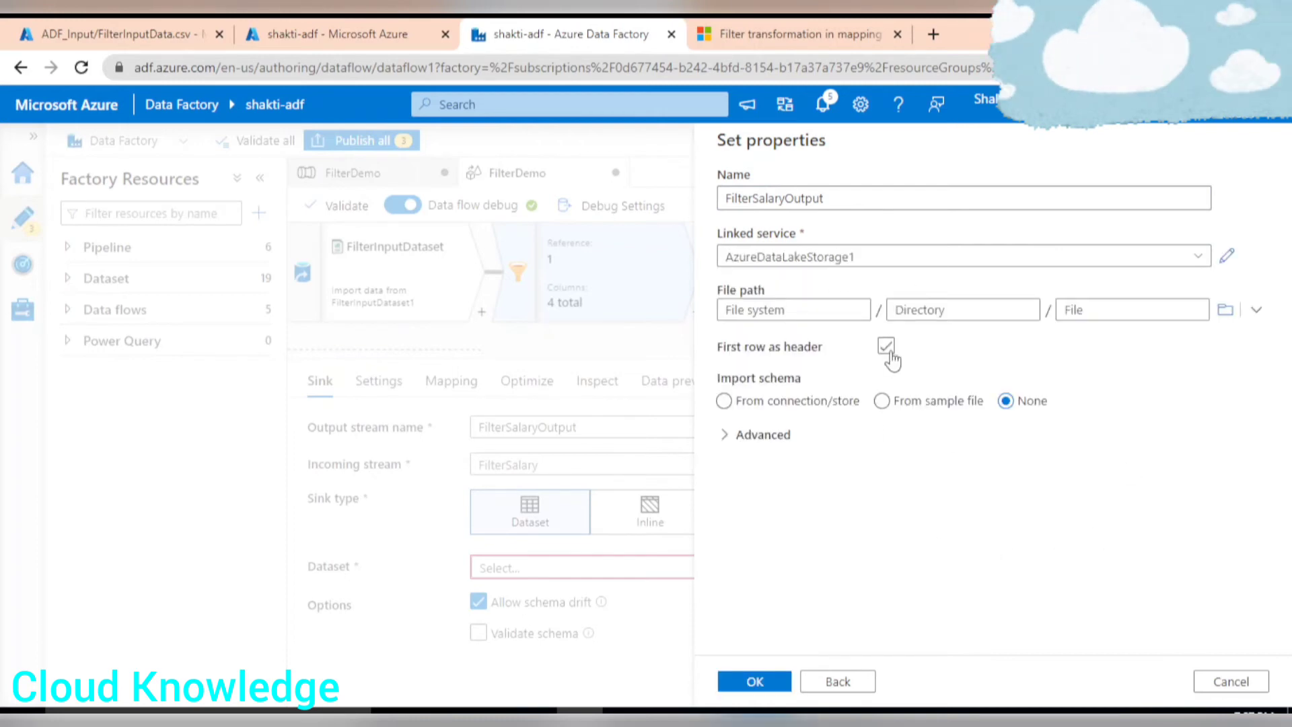
# Enable first row as header and set the dataset's file path to the gen2 ADF_Output folder.
pyautogui.click(885, 346)
pyautogui.click(1225, 310)
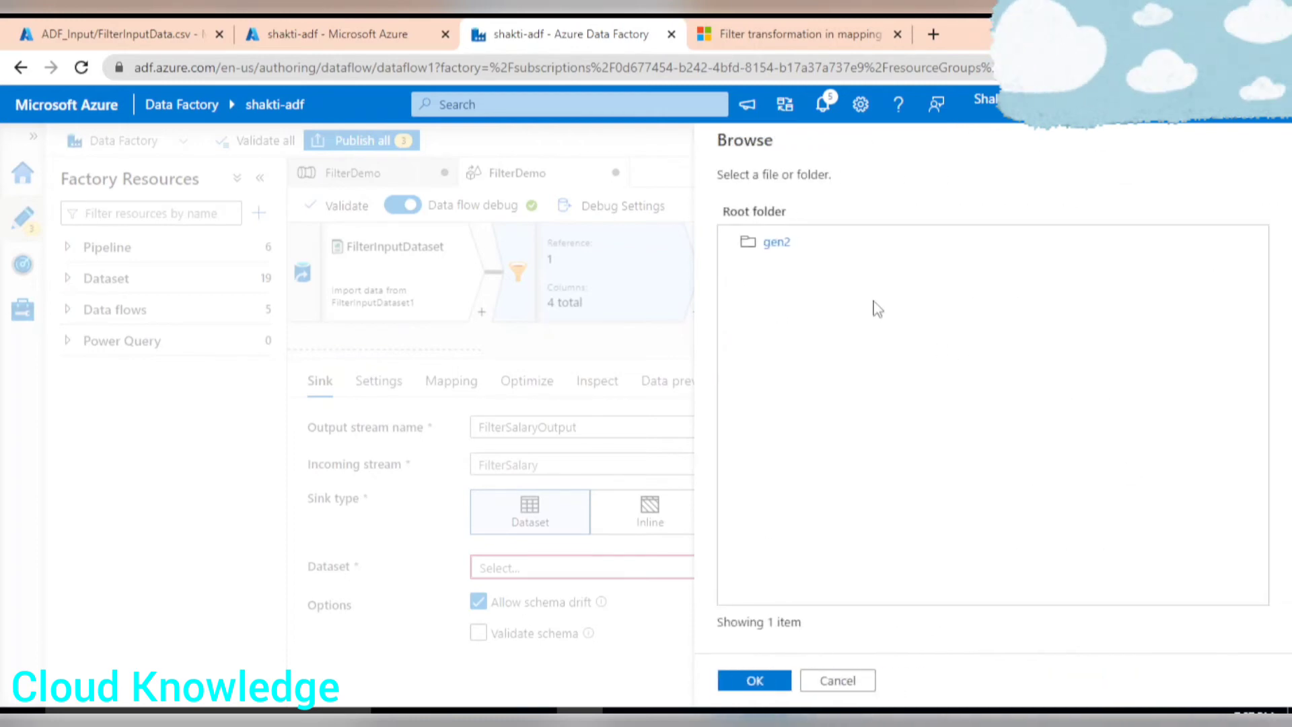
pyautogui.click(776, 244)
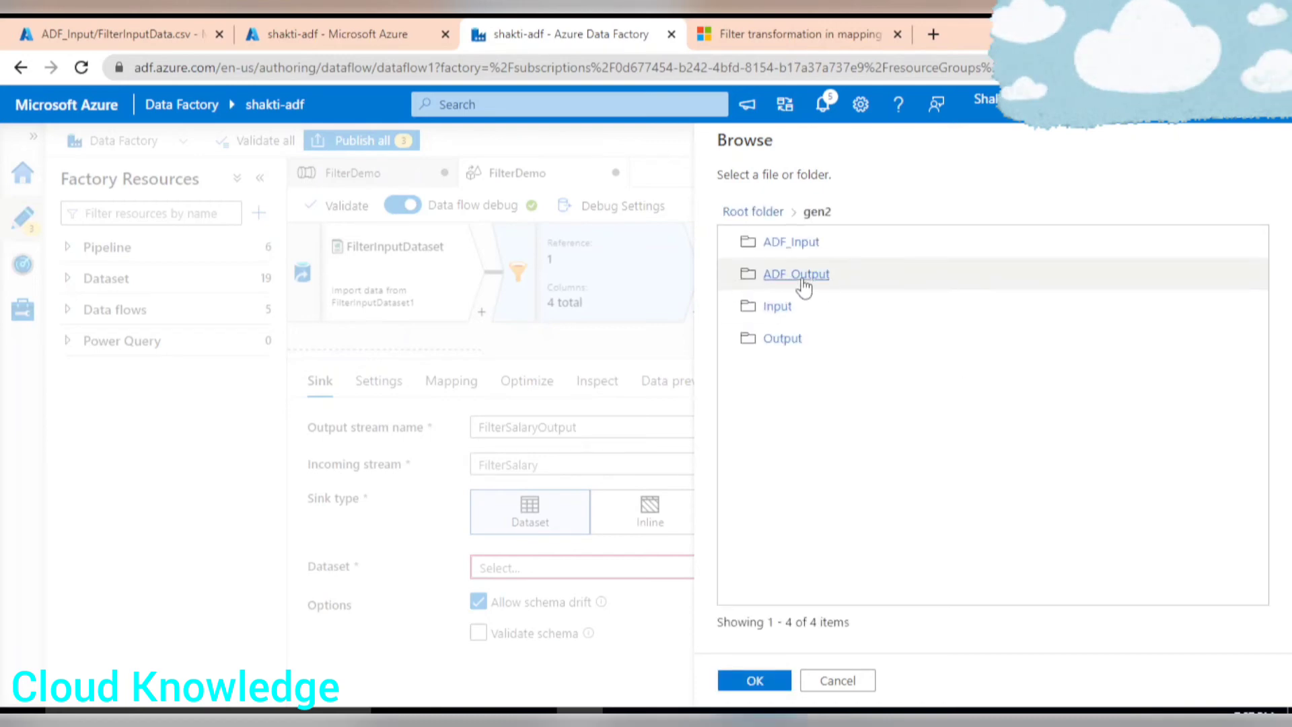
pyautogui.click(822, 276)
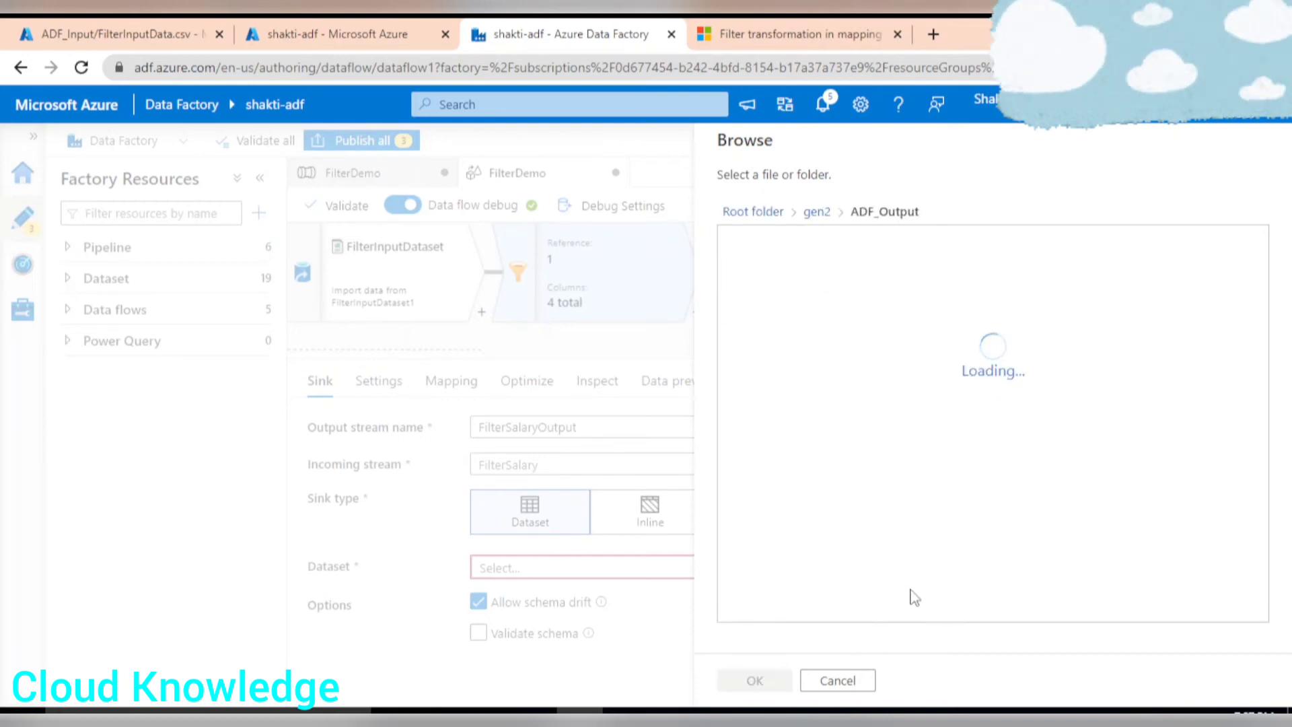
pyautogui.click(754, 680)
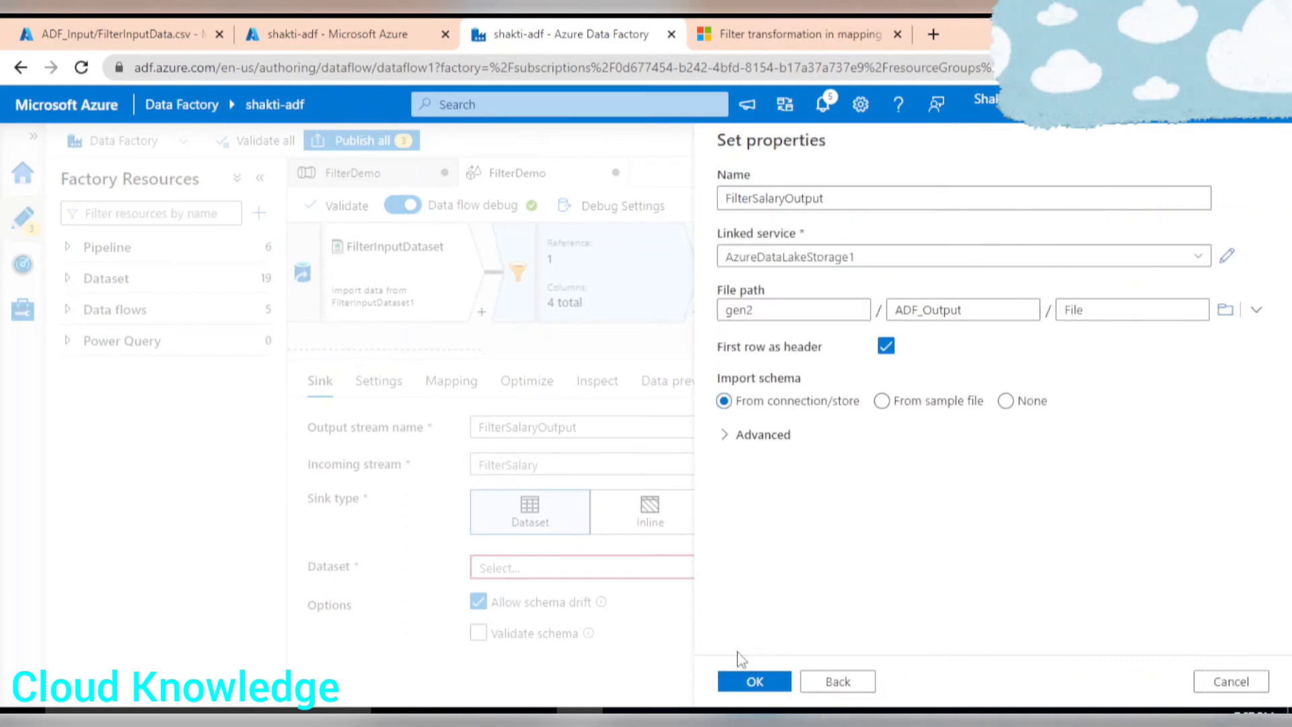
pyautogui.click(753, 681)
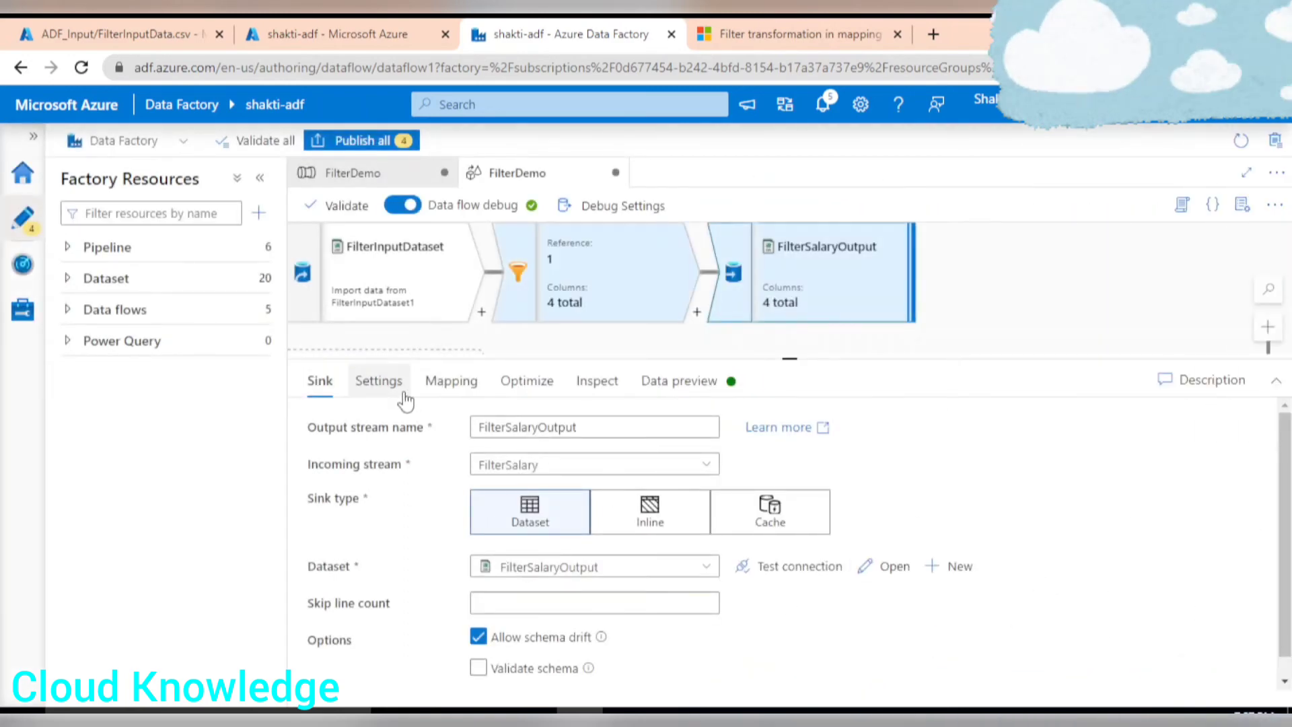
# Set the sink's file name option to Output to single file and apply single partitioning.
pyautogui.click(377, 382)
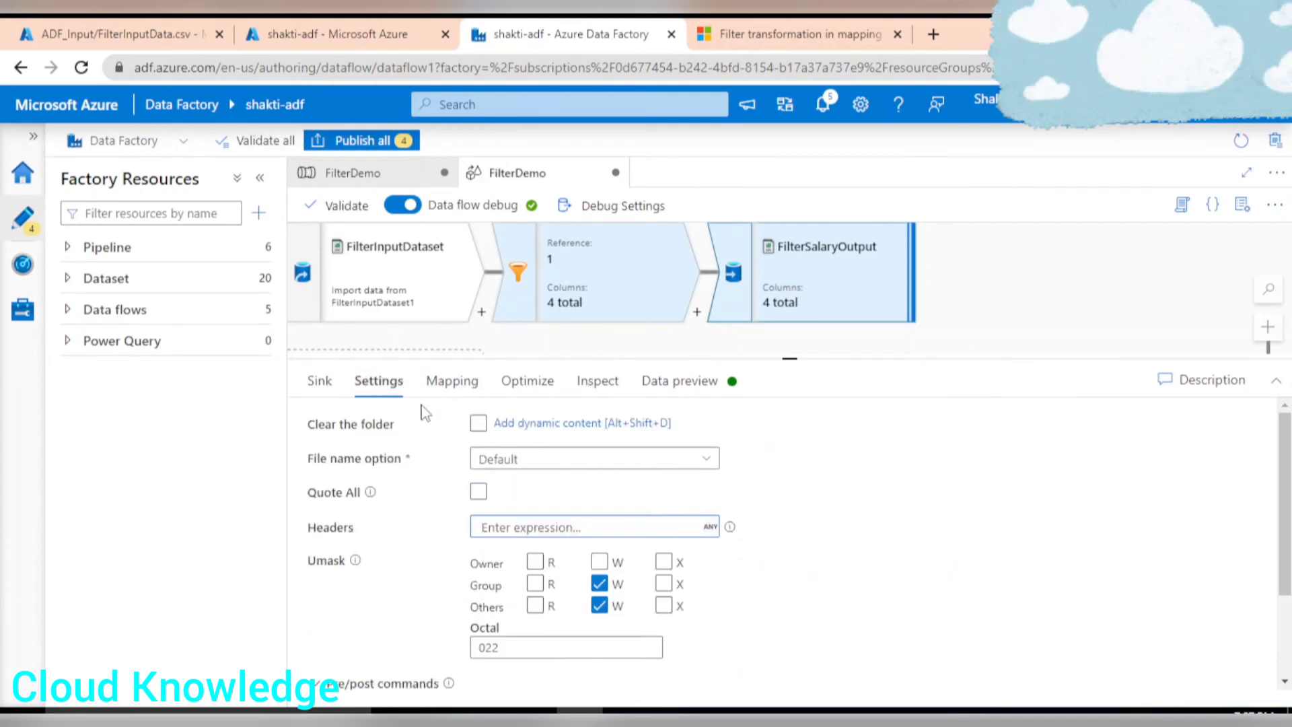
pyautogui.click(562, 464)
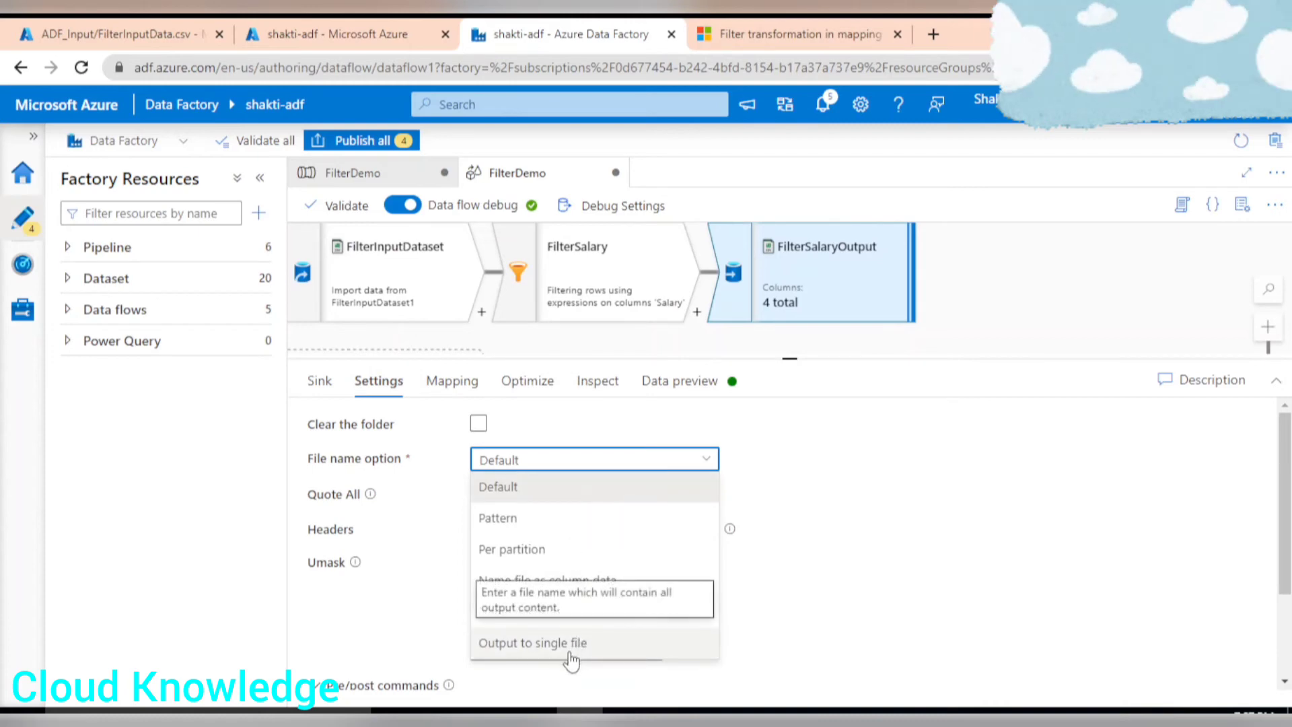
pyautogui.click(532, 644)
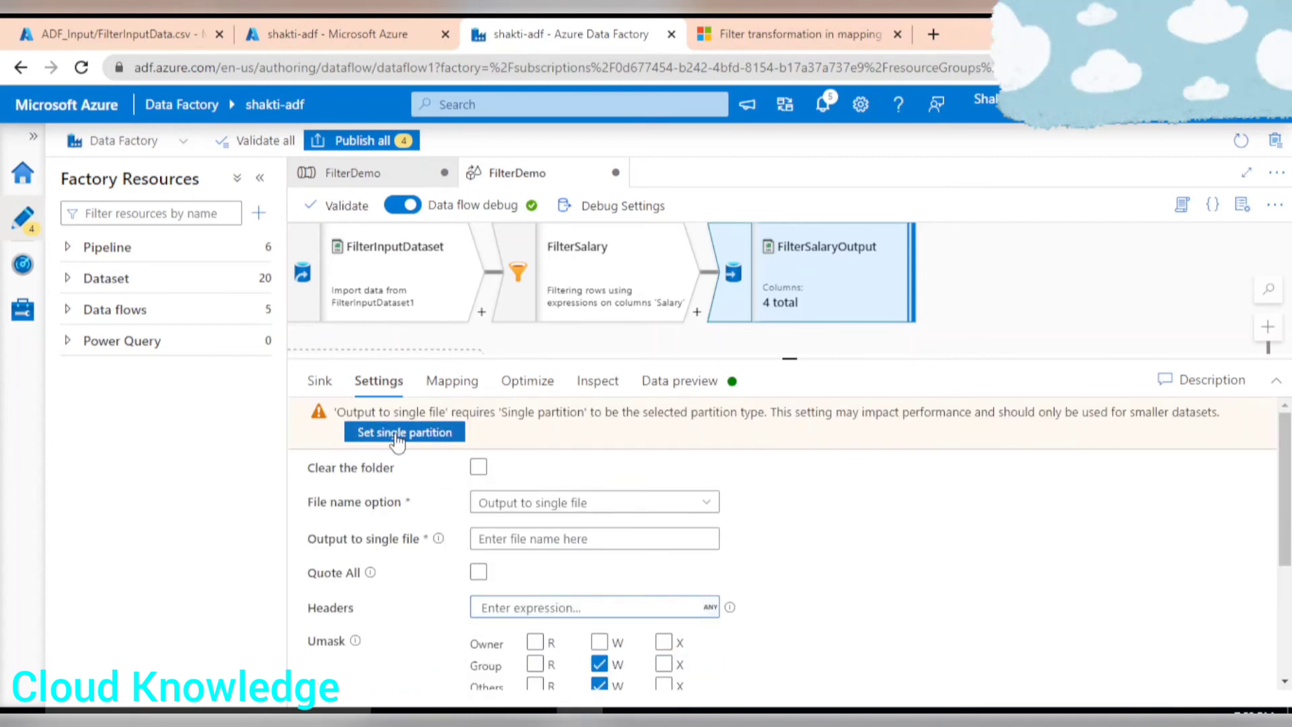
pyautogui.click(386, 444)
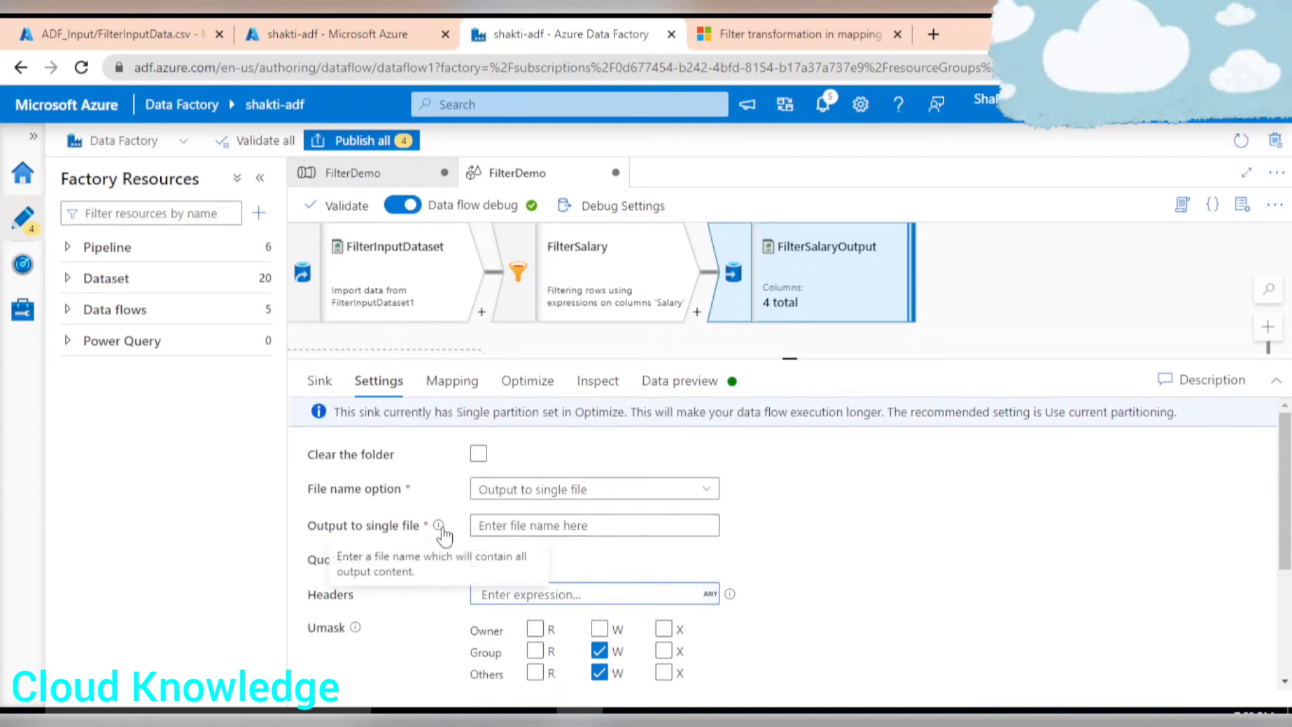
# Name the single output file FilterSalaryDemo.csv.
pyautogui.click(515, 526)
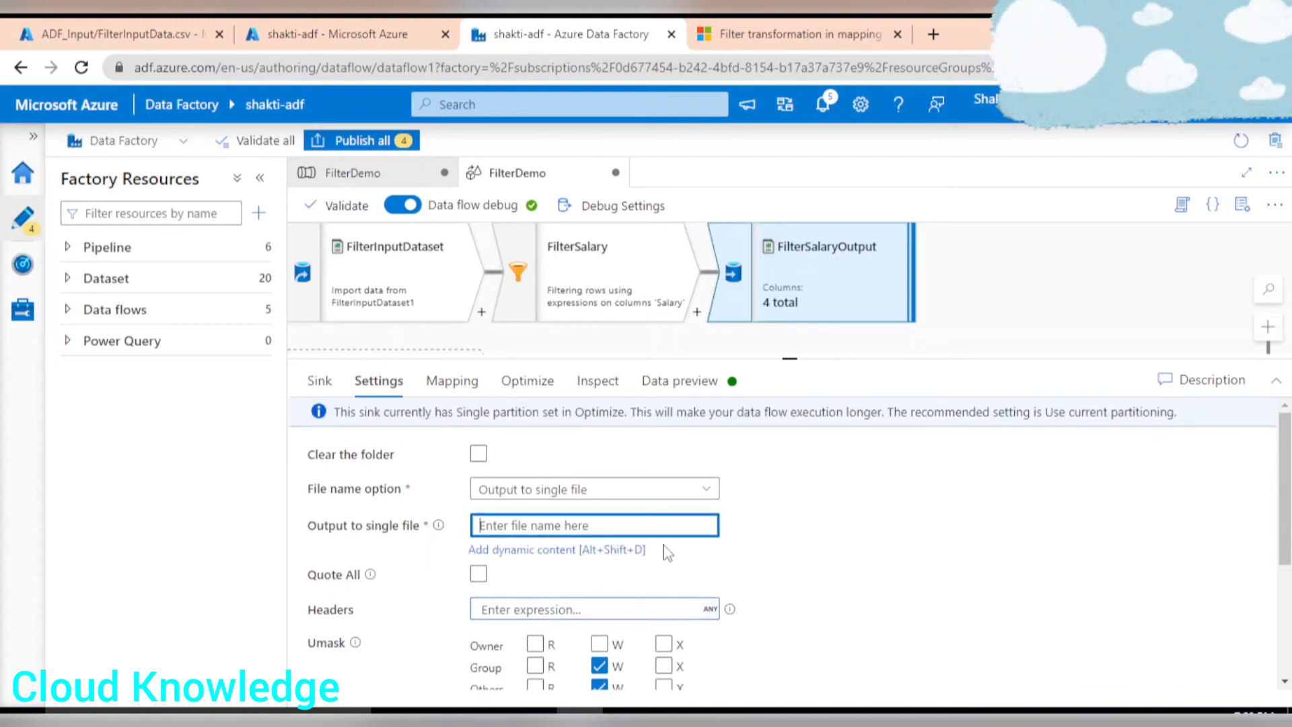
pyautogui.write('FilterSalaryDemo.csv')
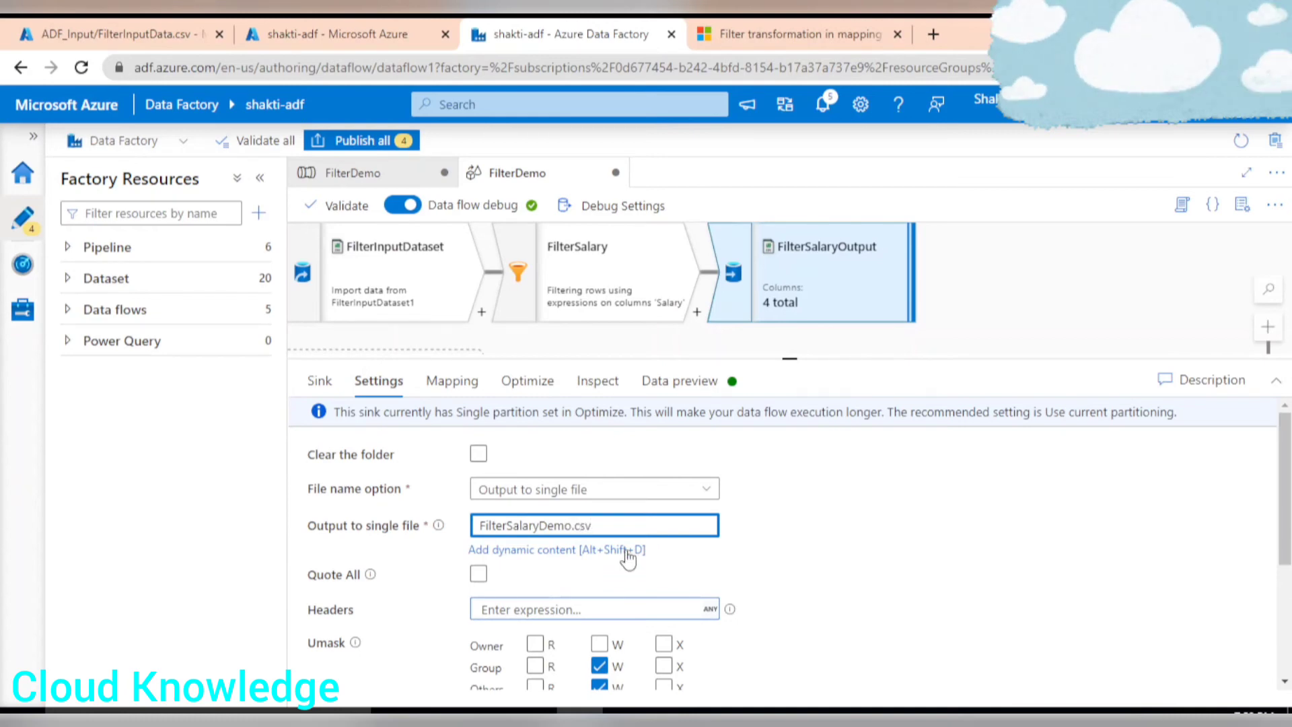
pyautogui.scroll(-3, 726, 538)
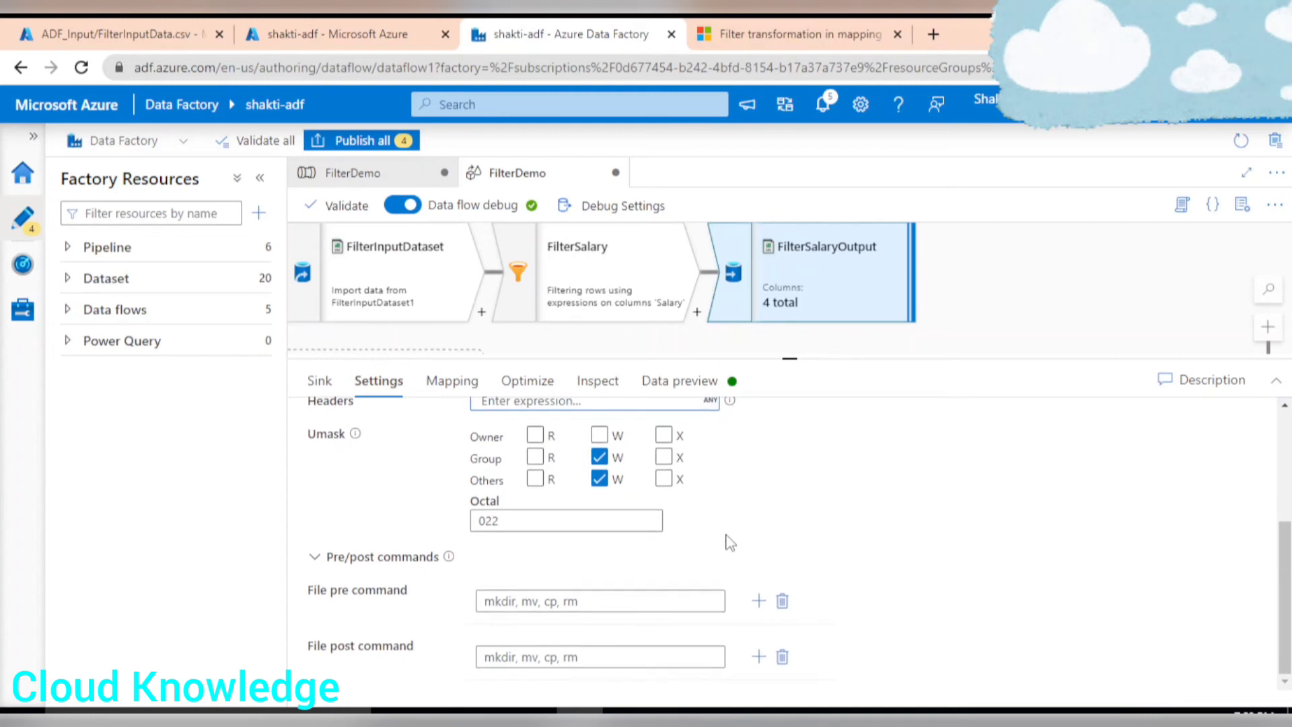
pyautogui.scroll(3, 726, 538)
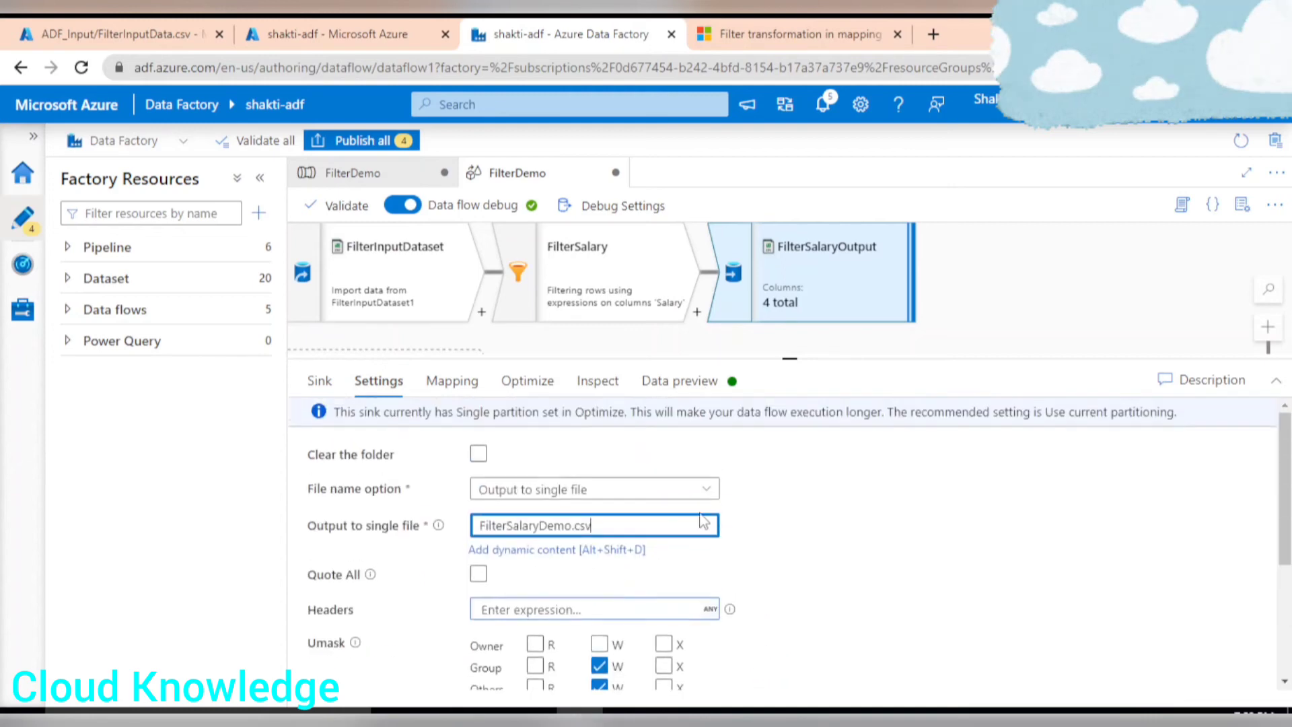
# Review the sink's mapping, partitioning and output schema, and refresh its data preview.
pyautogui.click(451, 383)
pyautogui.click(537, 384)
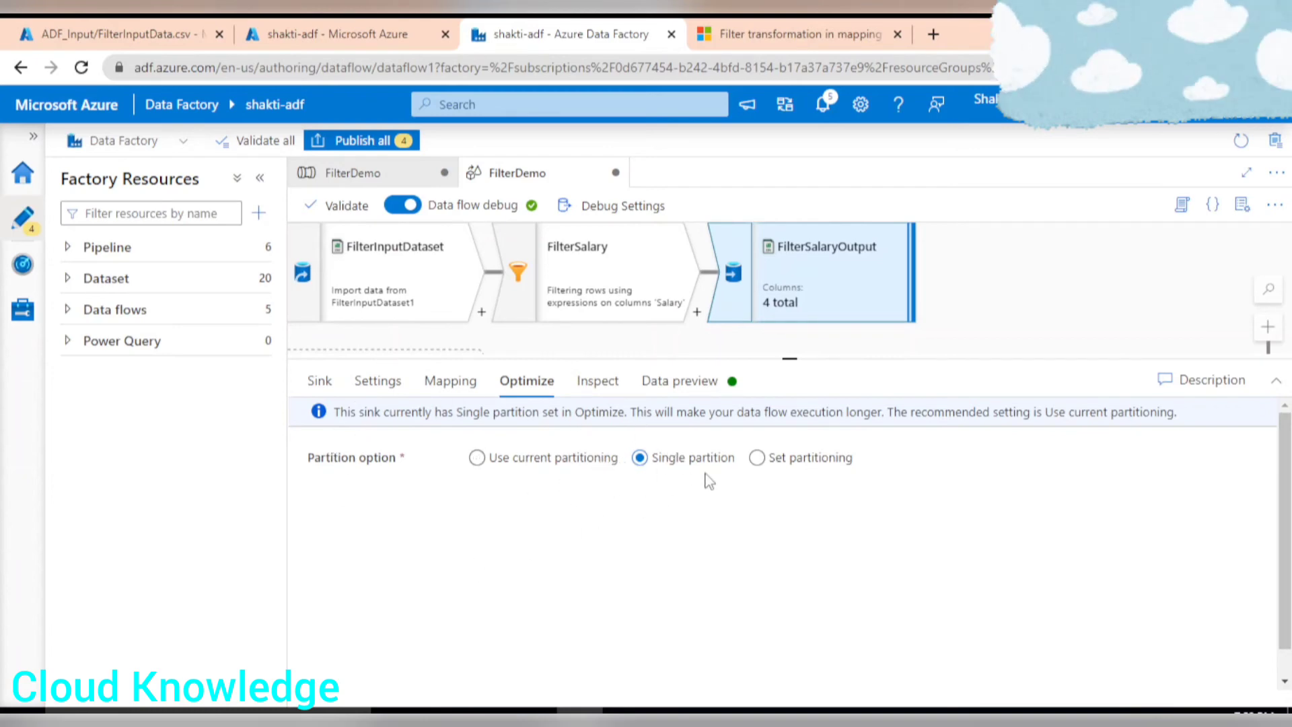
pyautogui.click(608, 383)
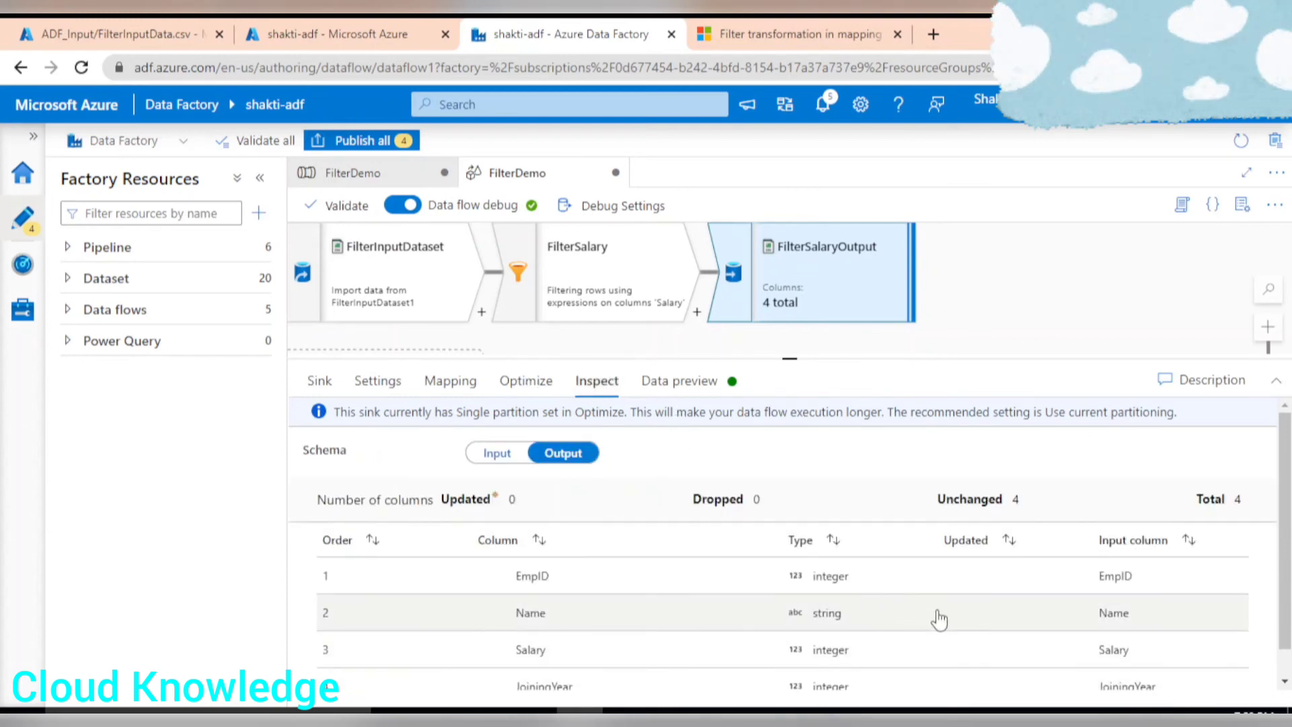
pyautogui.scroll(-1, 939, 618)
pyautogui.scroll(1, 939, 619)
pyautogui.click(682, 389)
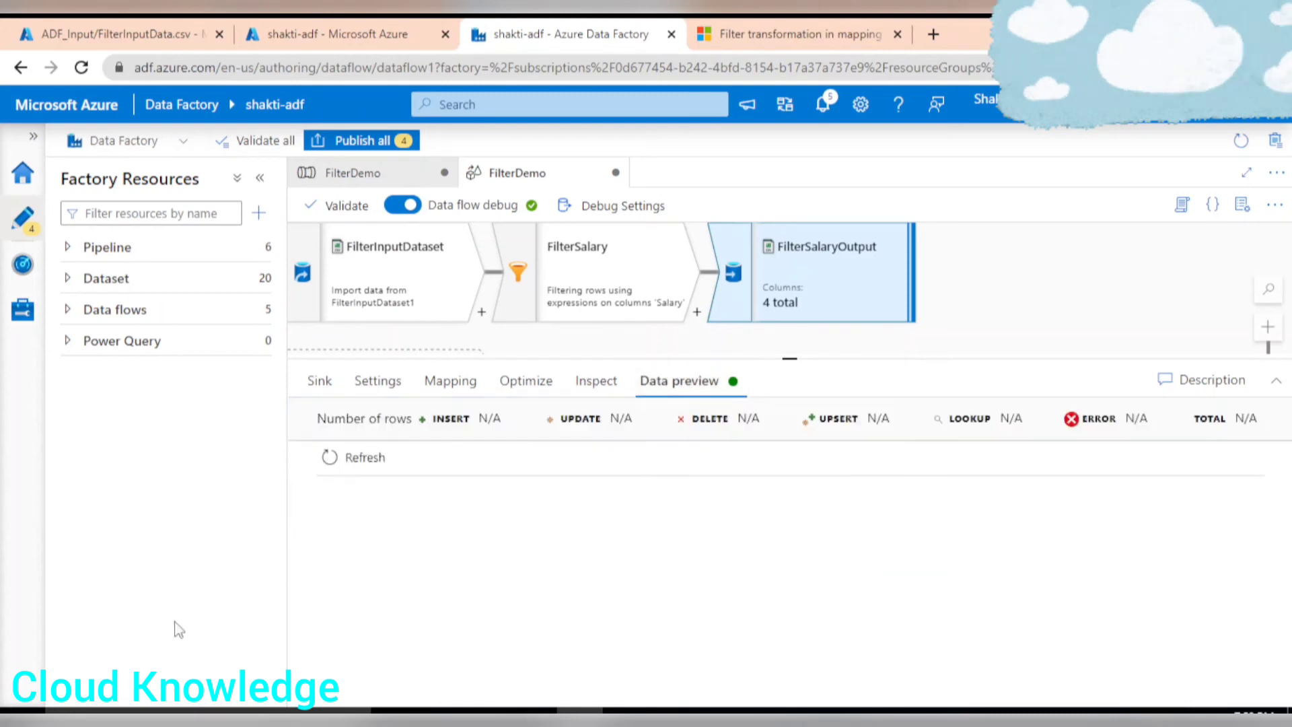
pyautogui.click(357, 458)
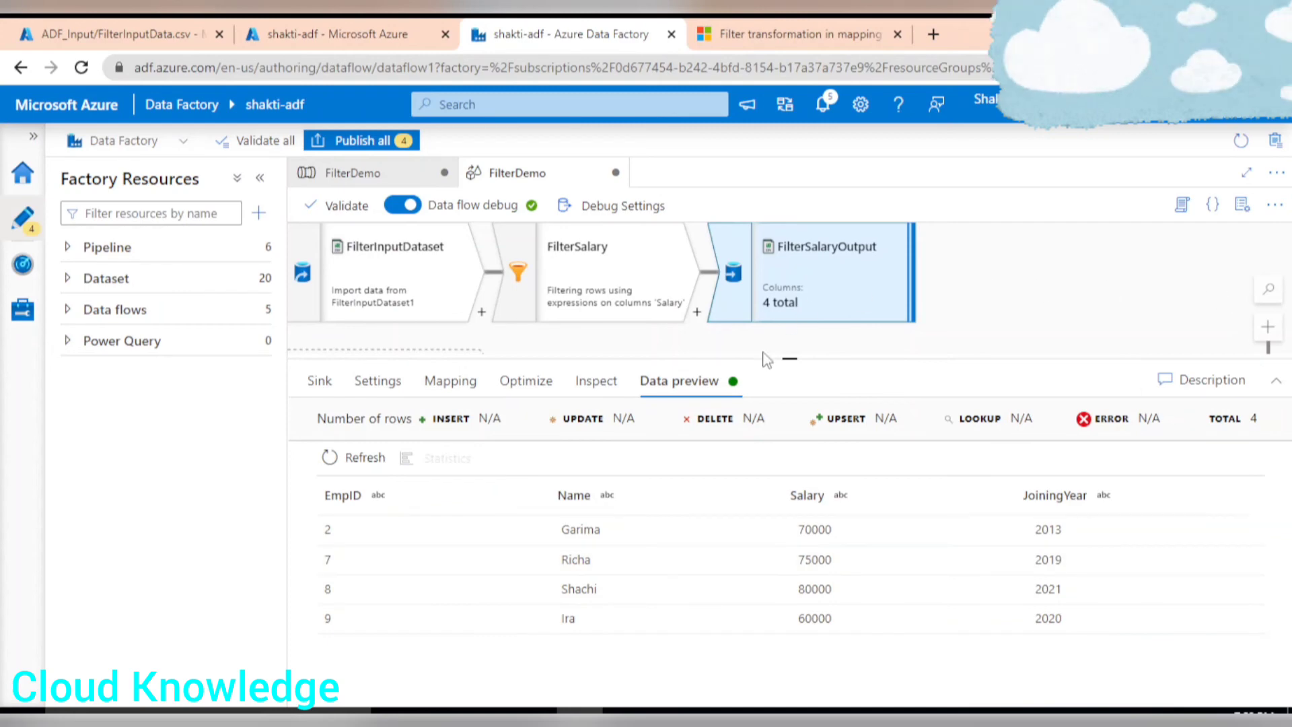
# Publish all pending changes to the live environment.
pyautogui.click(369, 141)
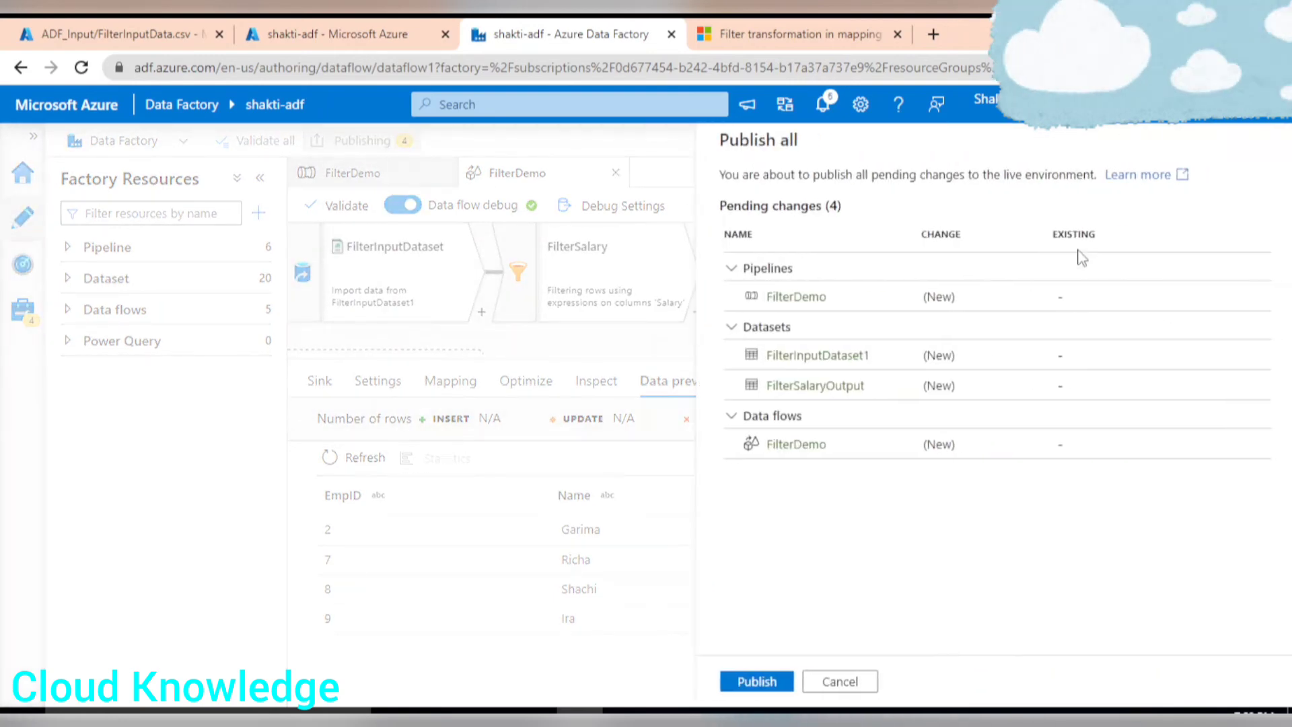
pyautogui.click(771, 683)
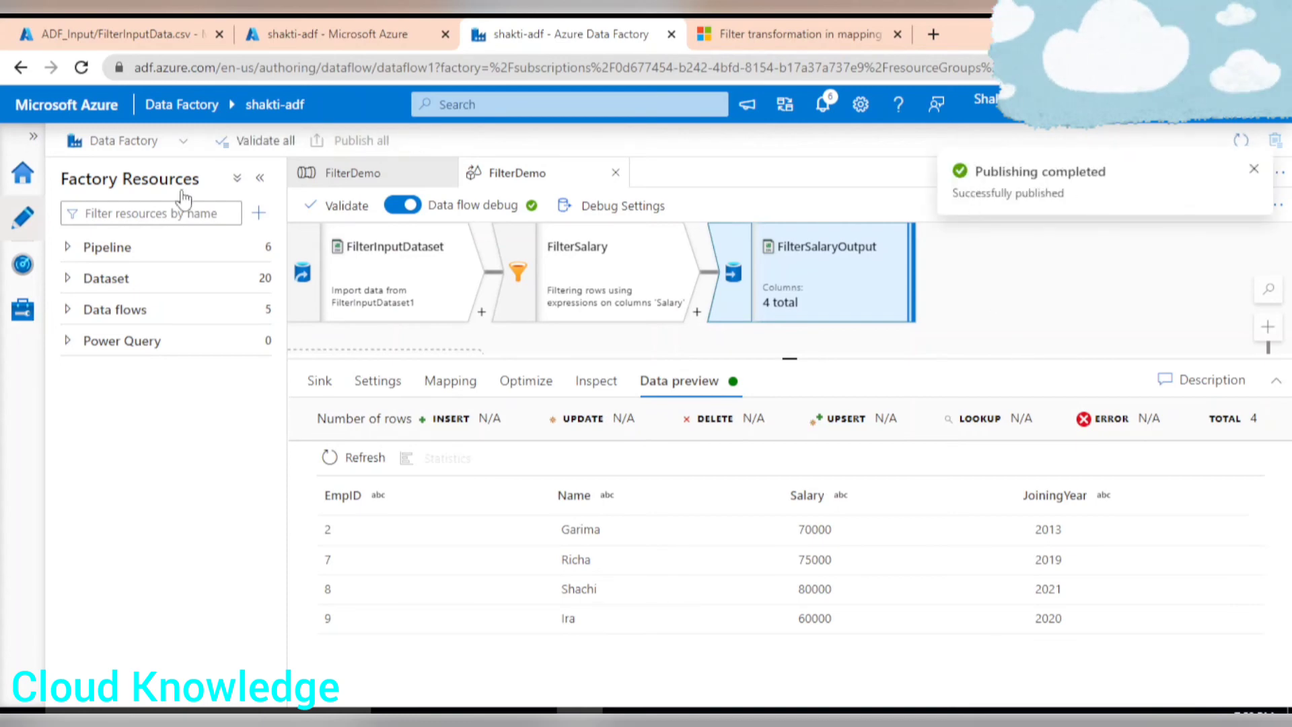
# Validate the FilterDemo pipeline and trigger it to run now.
pyautogui.click(423, 173)
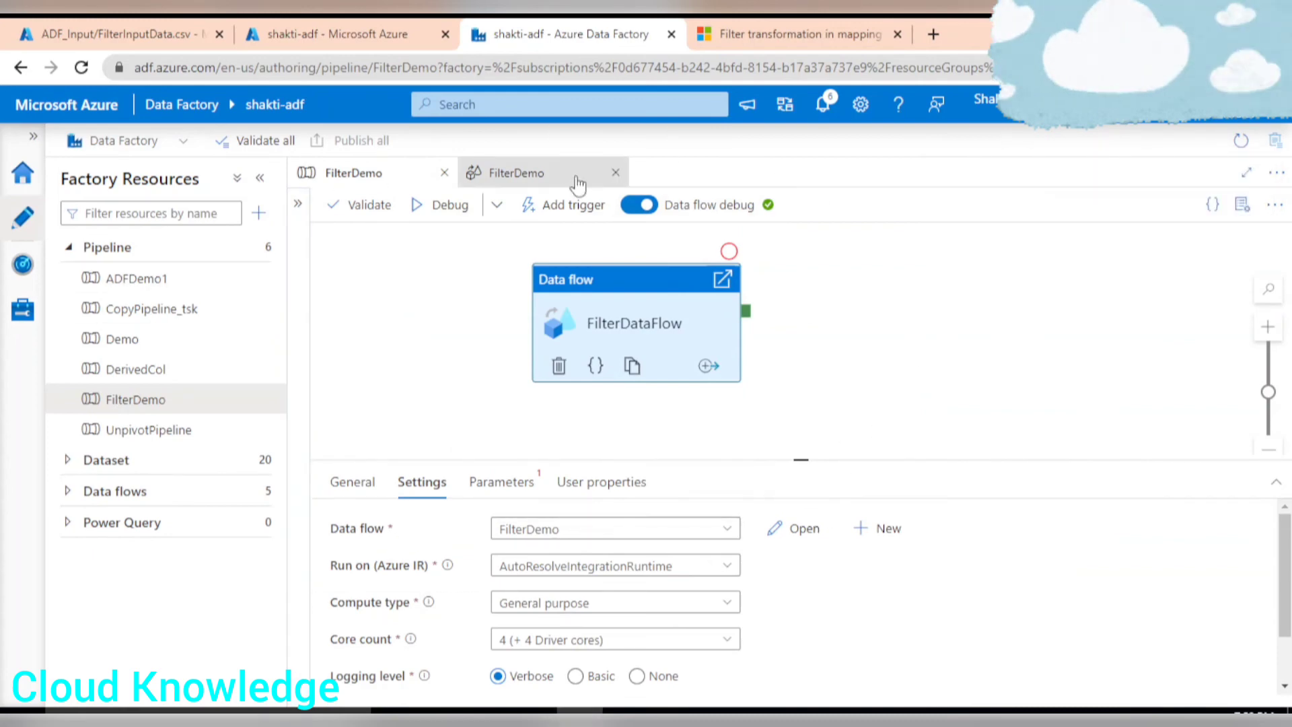
pyautogui.click(364, 205)
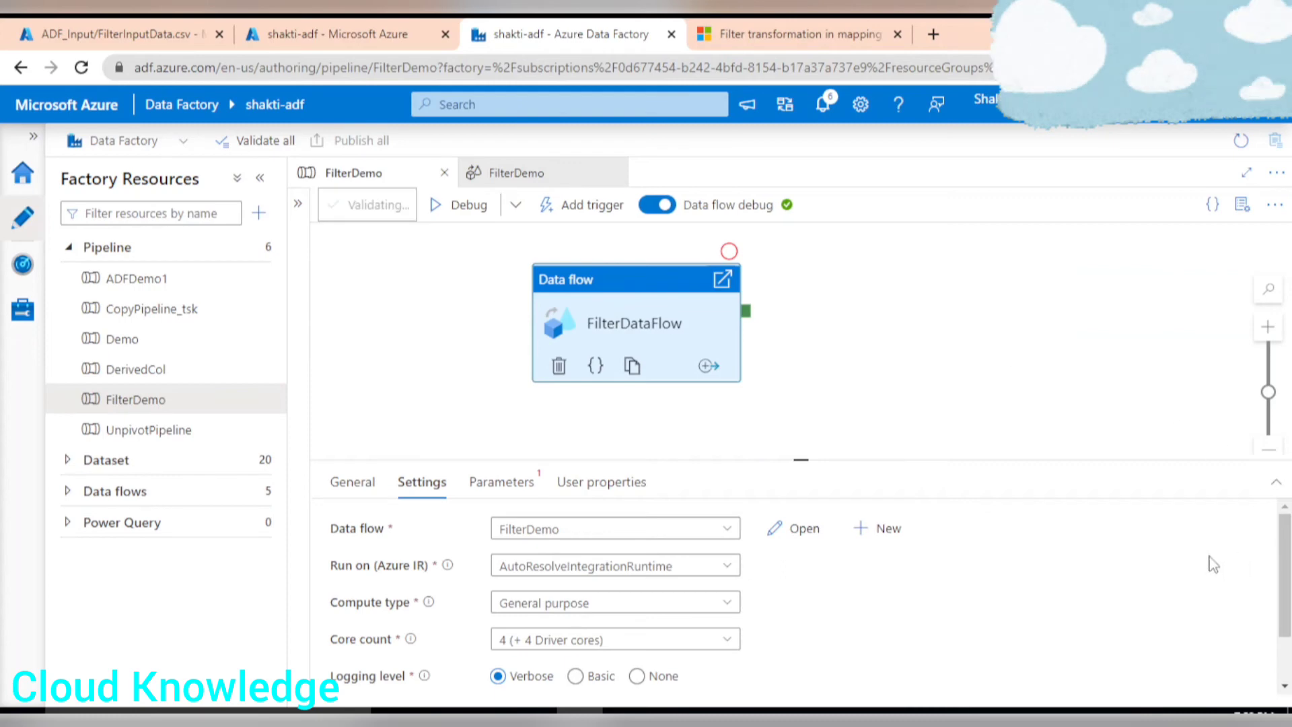
pyautogui.click(942, 681)
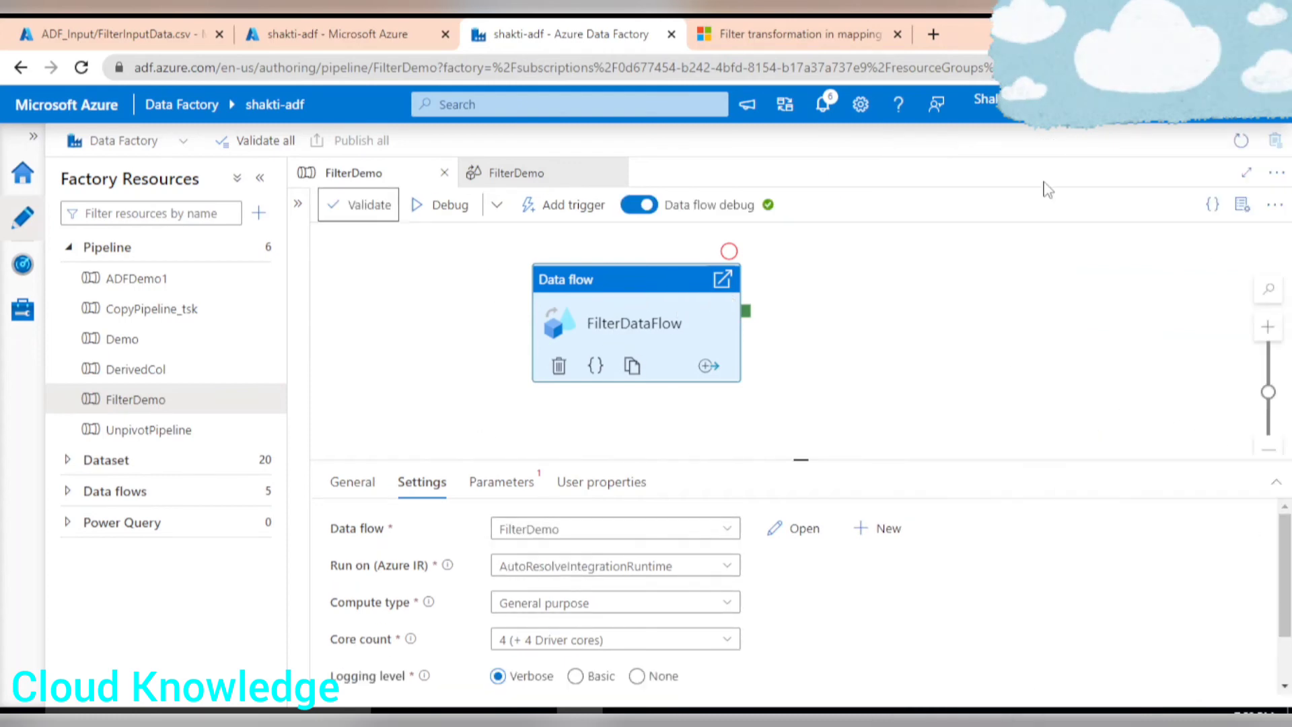
pyautogui.click(574, 209)
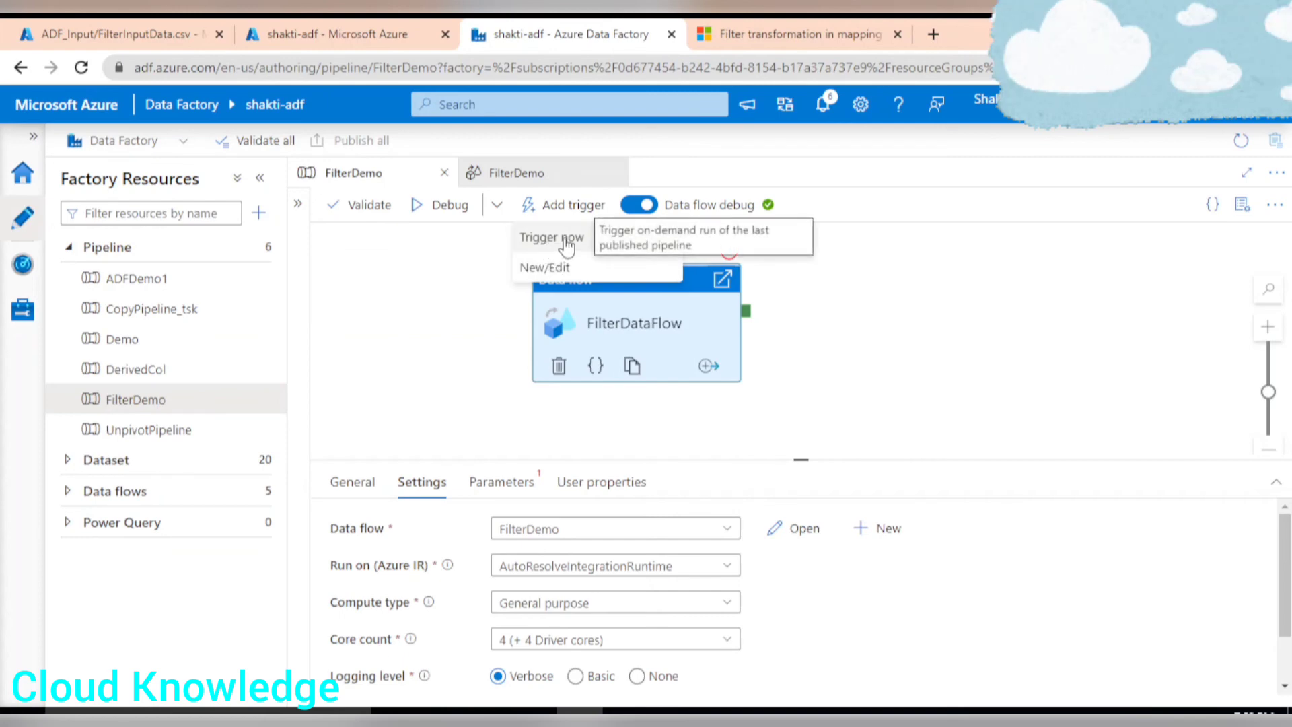
pyautogui.click(543, 247)
pyautogui.click(777, 681)
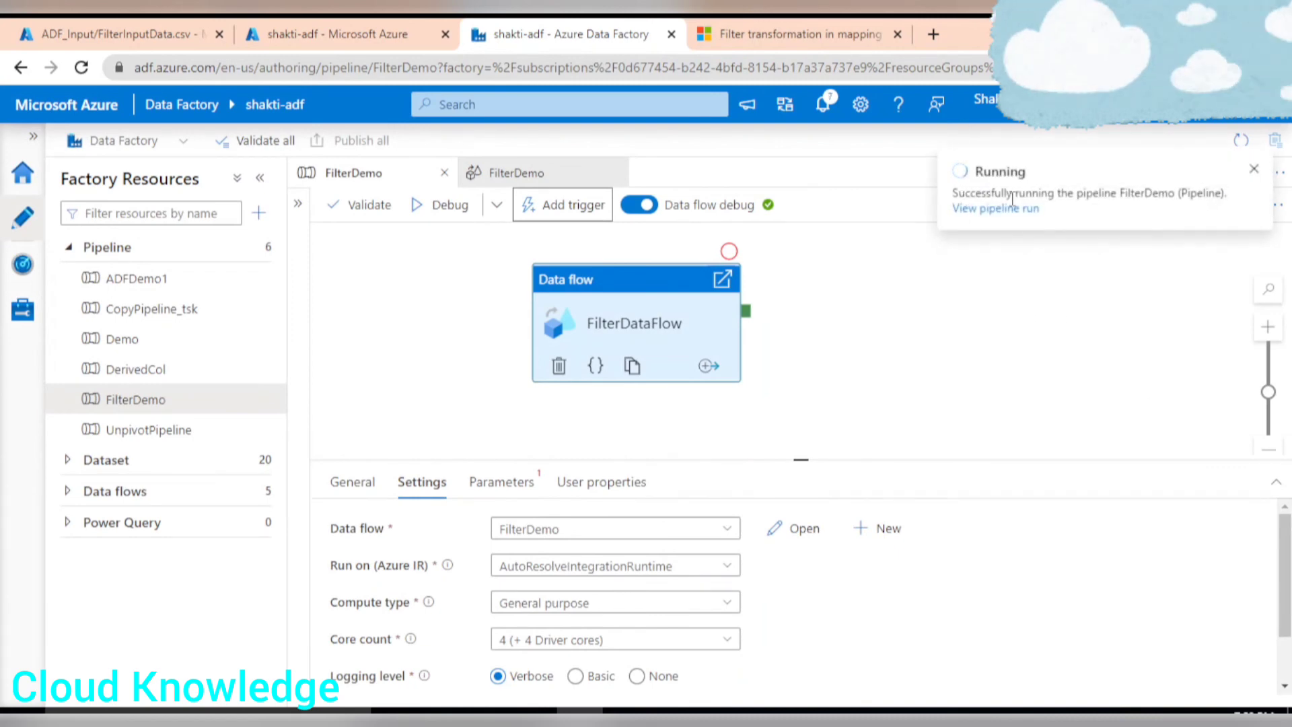
# Monitor the FilterDemo pipeline run in the pipeline runs list.
pyautogui.click(27, 272)
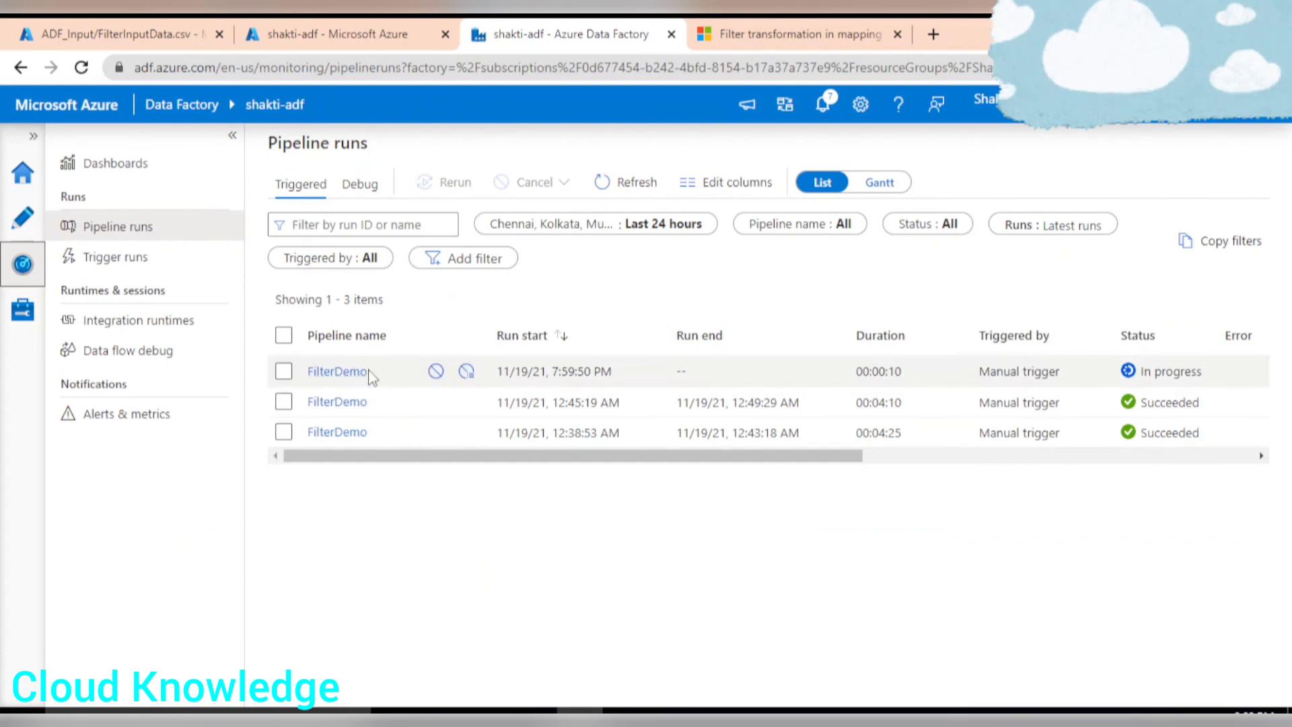
pyautogui.click(284, 372)
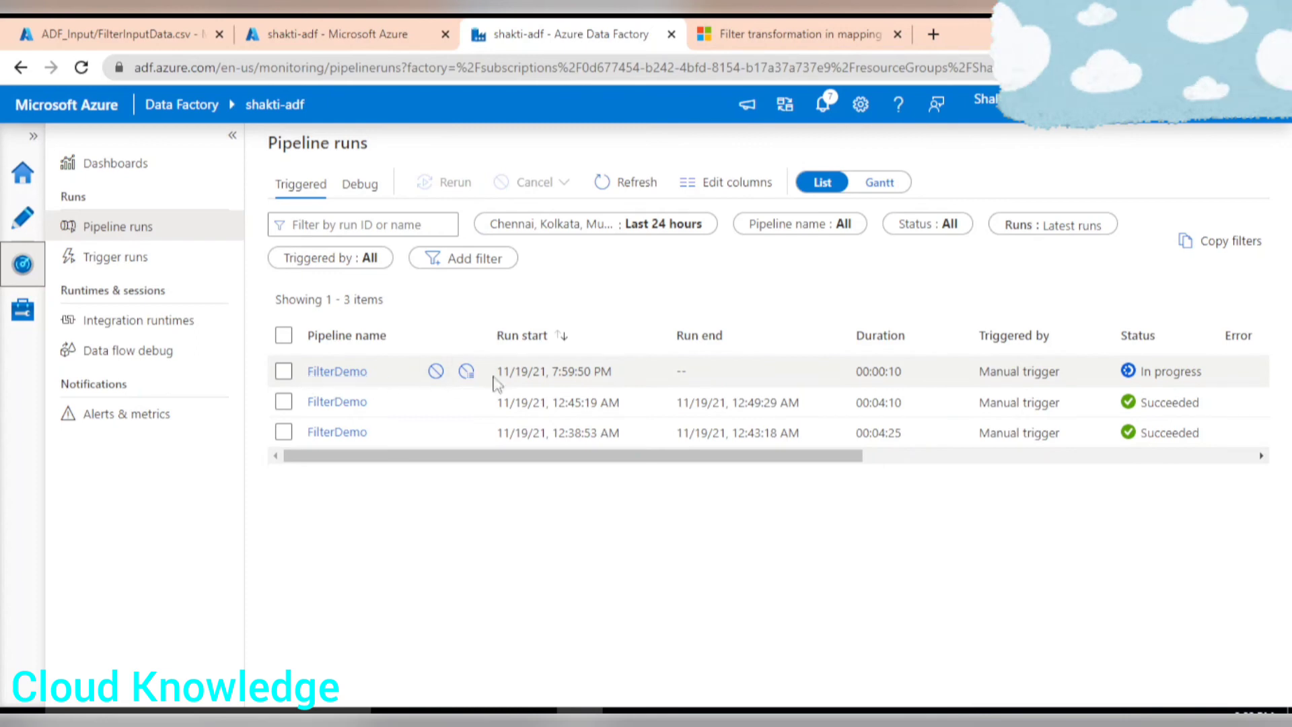
pyautogui.moveTo(514, 369); pyautogui.dragTo(561, 371)
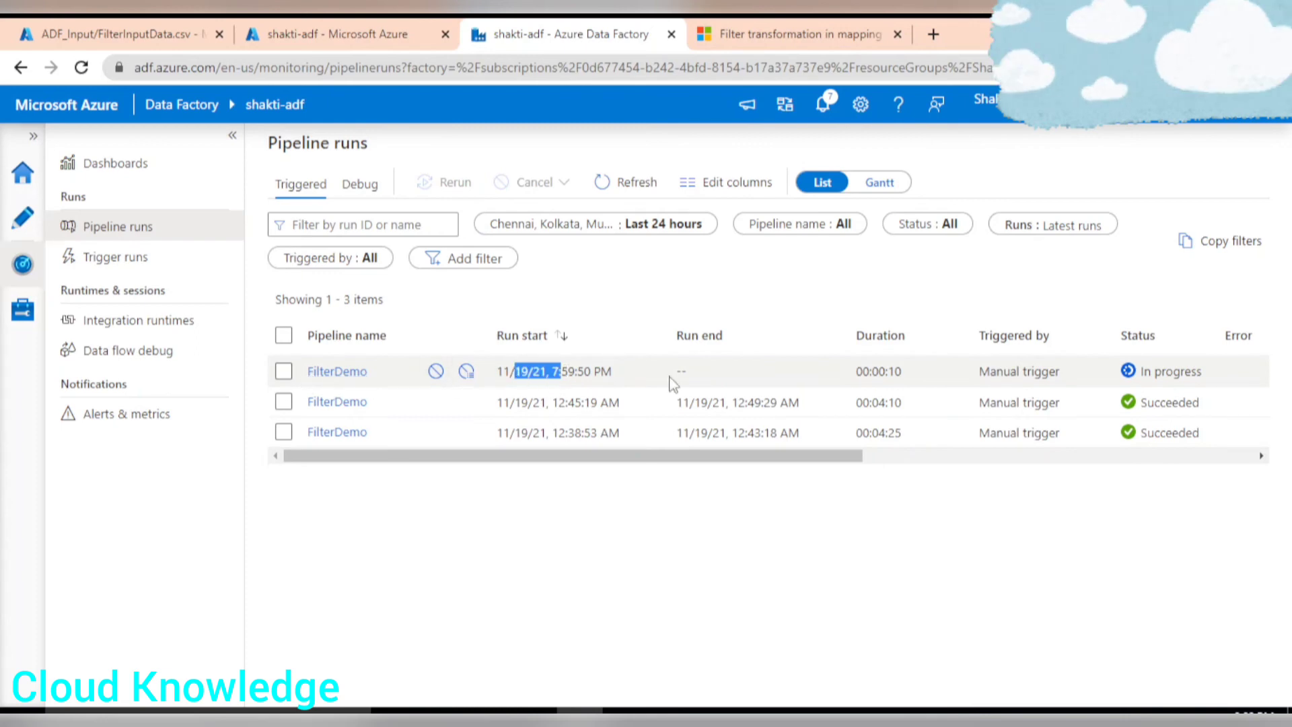
pyautogui.moveTo(837, 458); pyautogui.dragTo(1017, 466)
pyautogui.moveTo(821, 371); pyautogui.dragTo(882, 373)
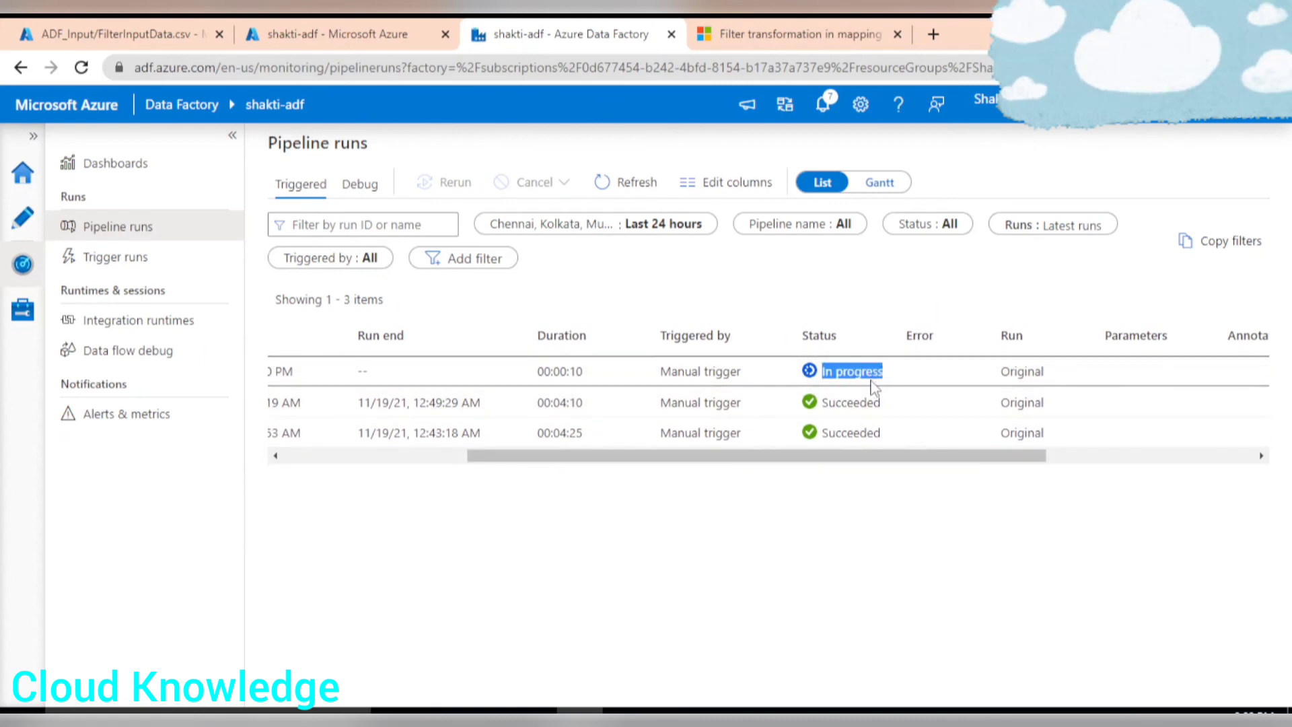
# Read the Filter transformation in mapping data flow documentation page.
pyautogui.hotkey('ctrl', 'Tab')
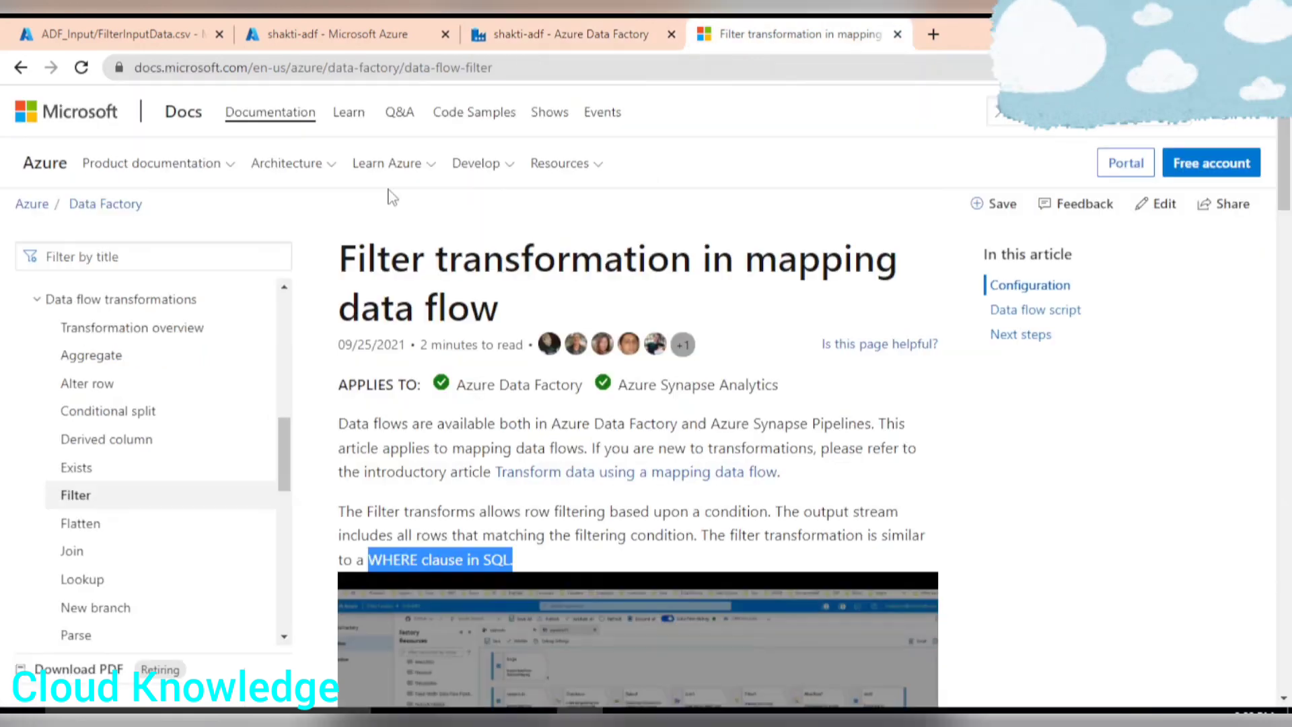
pyautogui.scroll(-10, 844, 400)
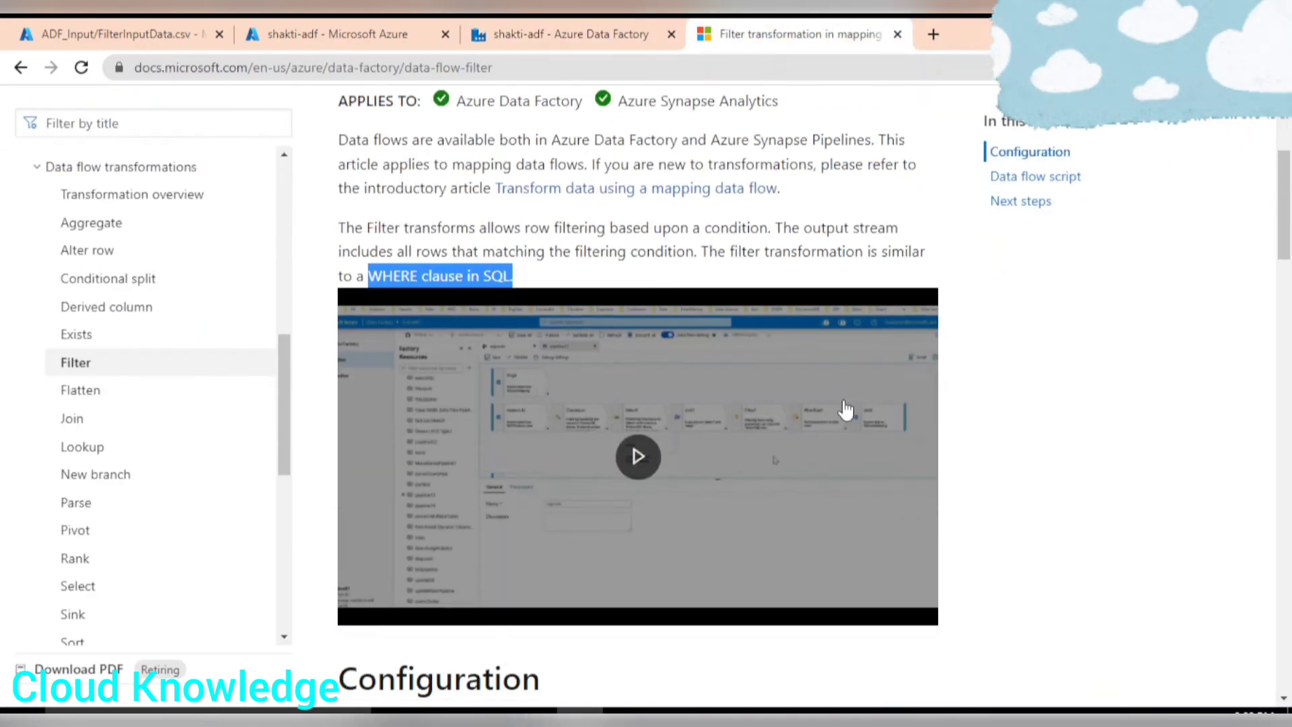
pyautogui.scroll(-1, 846, 409)
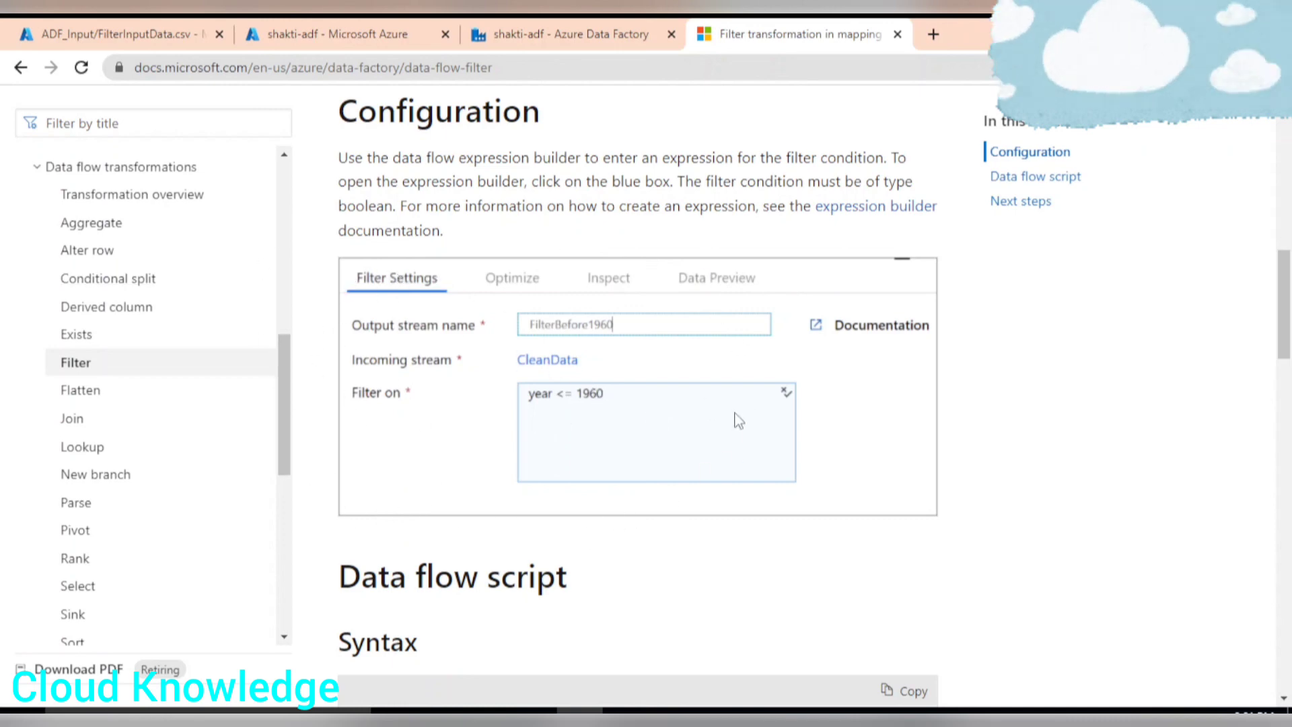
pyautogui.scroll(-1, 737, 418)
pyautogui.scroll(8, 769, 417)
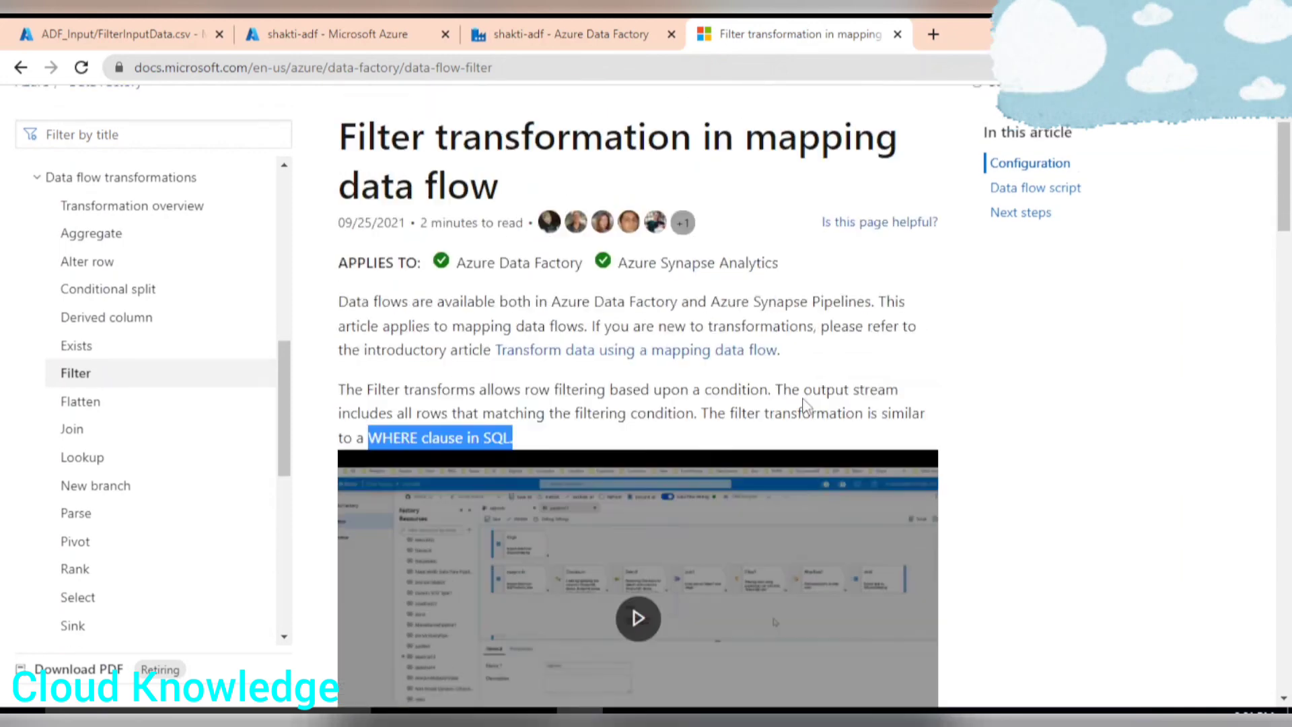
pyautogui.moveTo(351, 249); pyautogui.dragTo(508, 309)
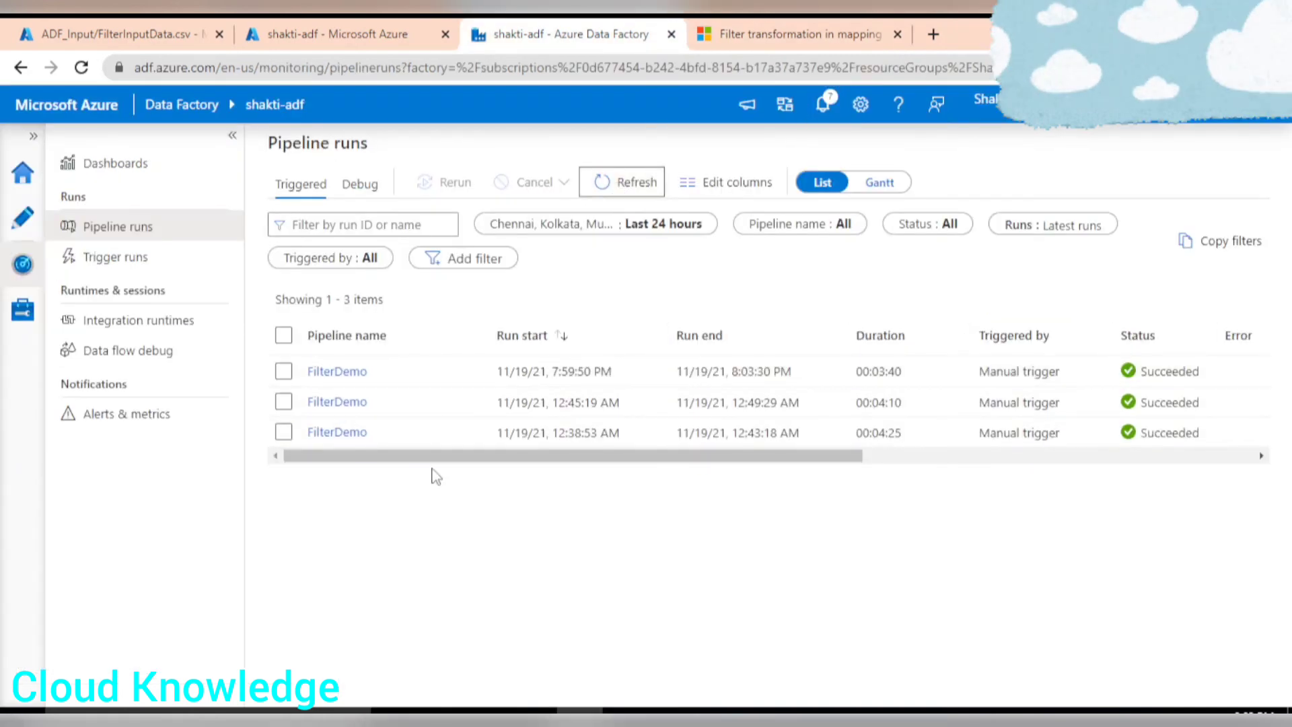
# Open FilterSalaryDemo.csv in the gen2 container's ADF_Output folder and preview its contents.
pyautogui.moveTo(438, 461); pyautogui.dragTo(669, 469)
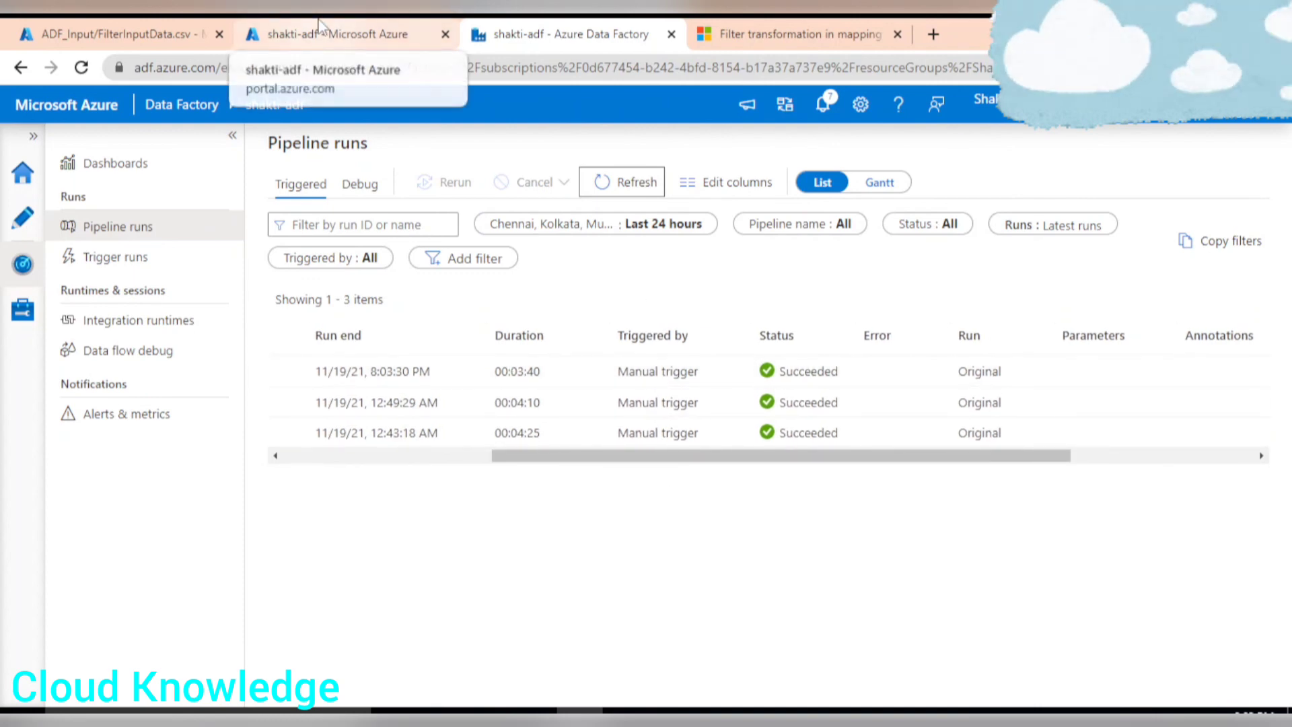
pyautogui.click(114, 34)
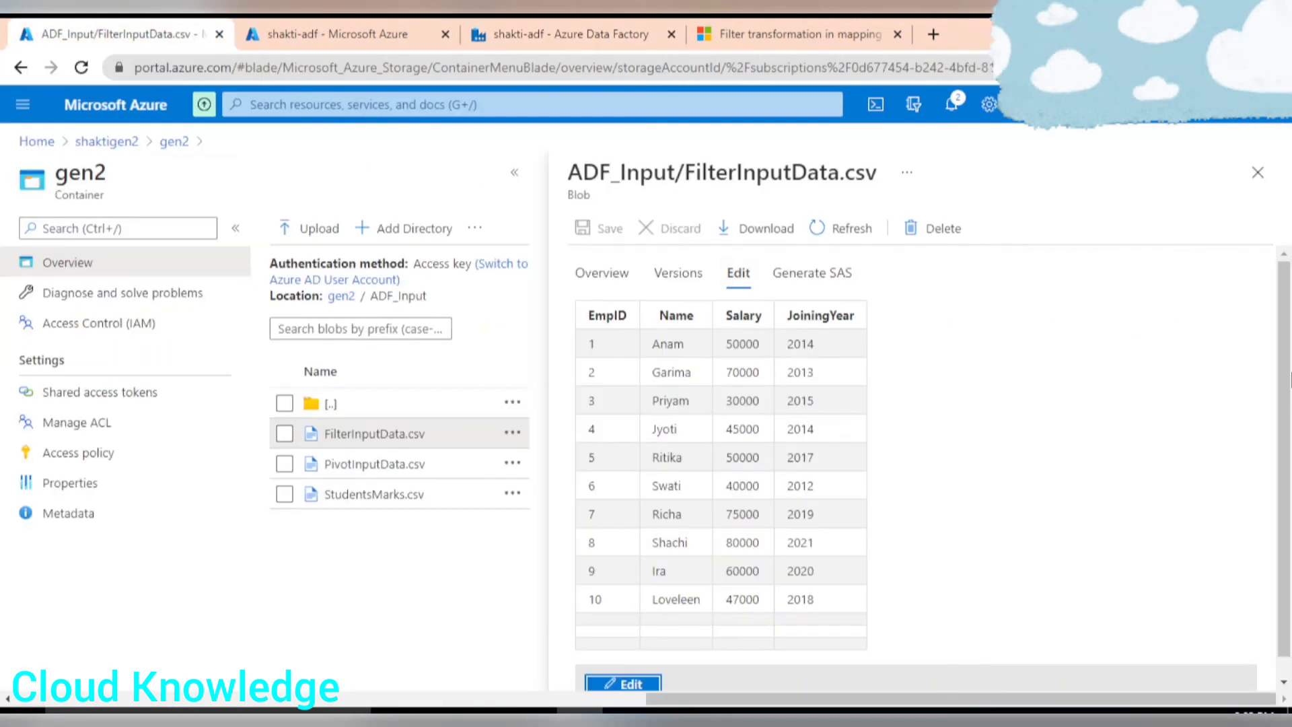
pyautogui.click(1257, 173)
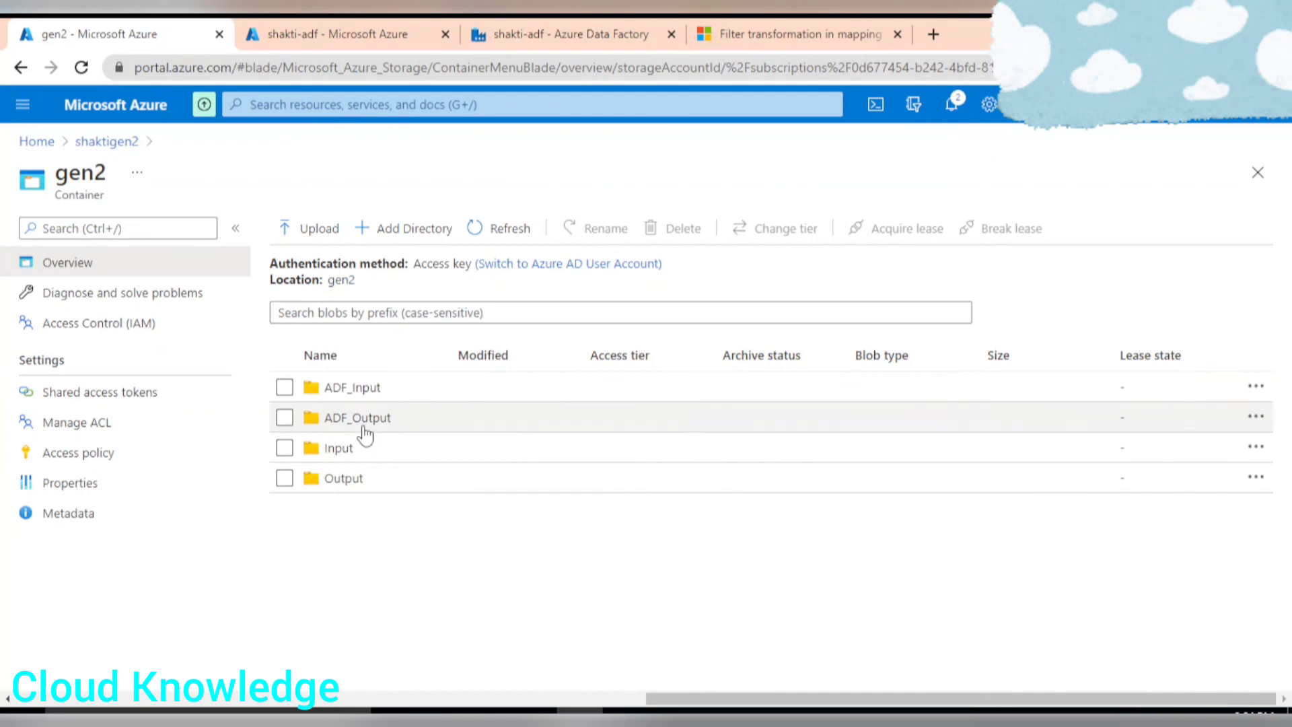
pyautogui.click(358, 423)
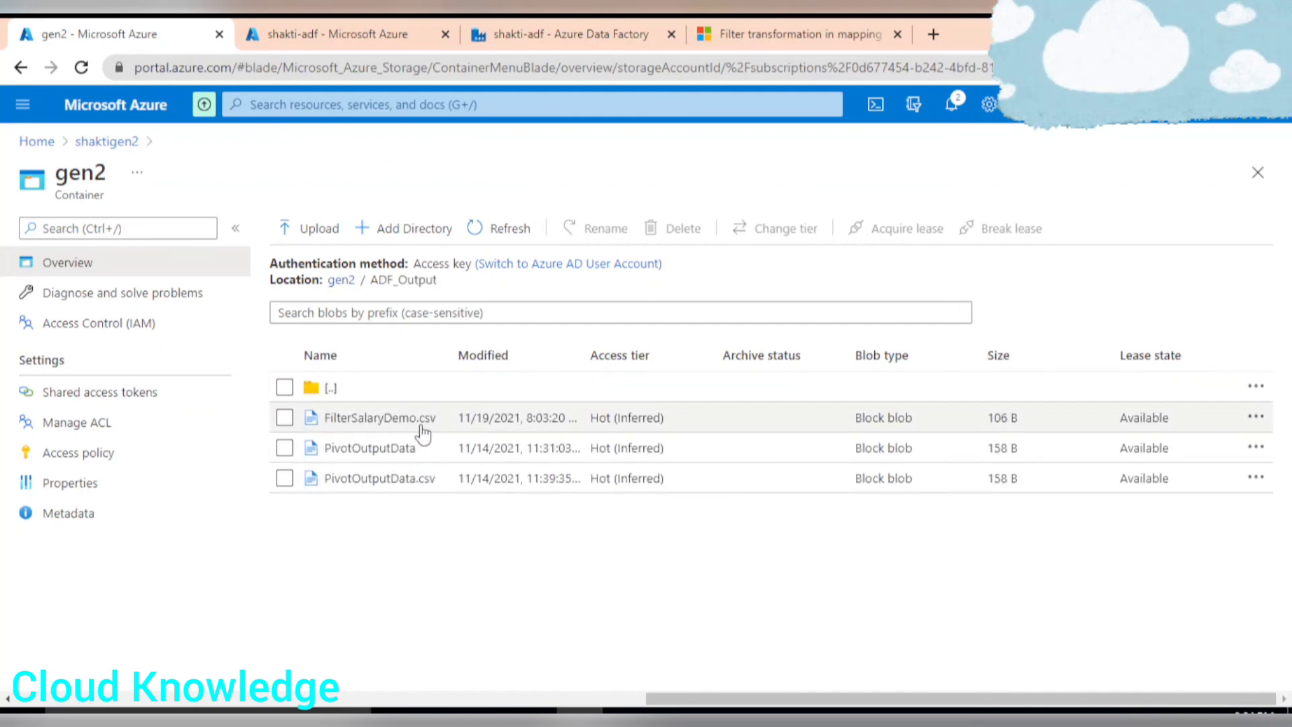
pyautogui.click(380, 418)
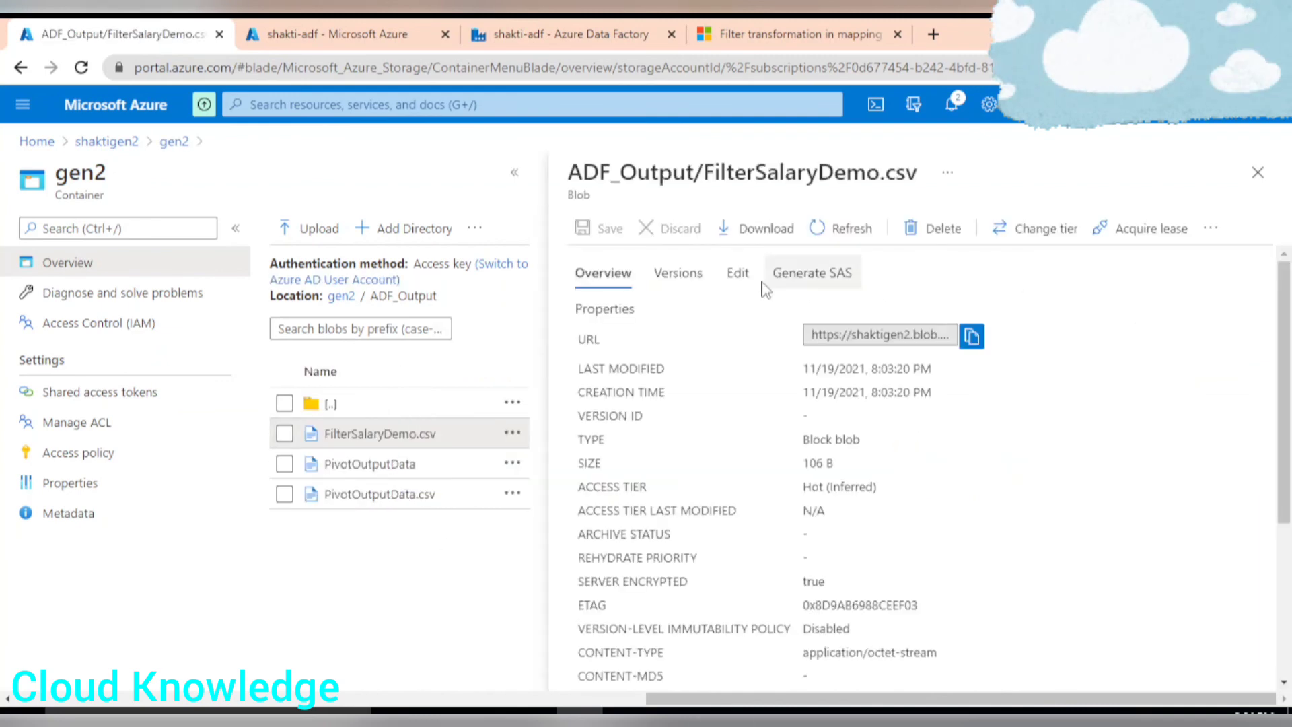
pyautogui.click(738, 272)
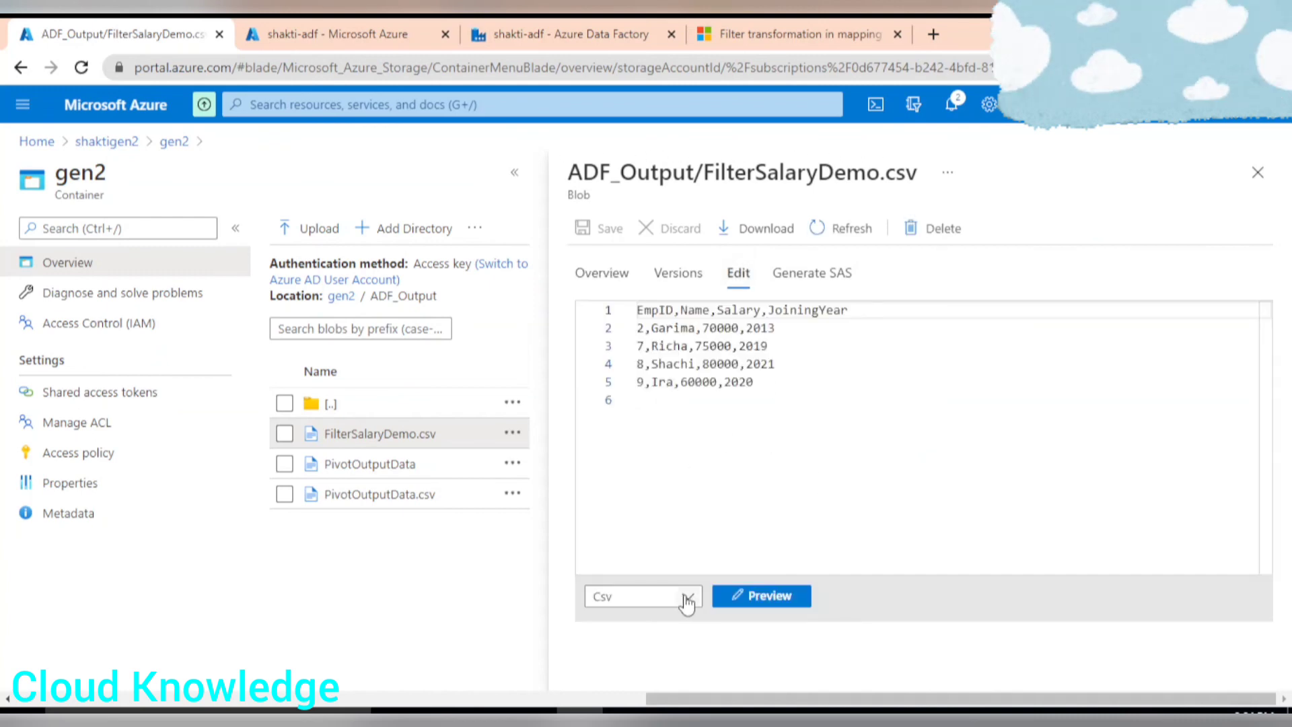
pyautogui.click(787, 598)
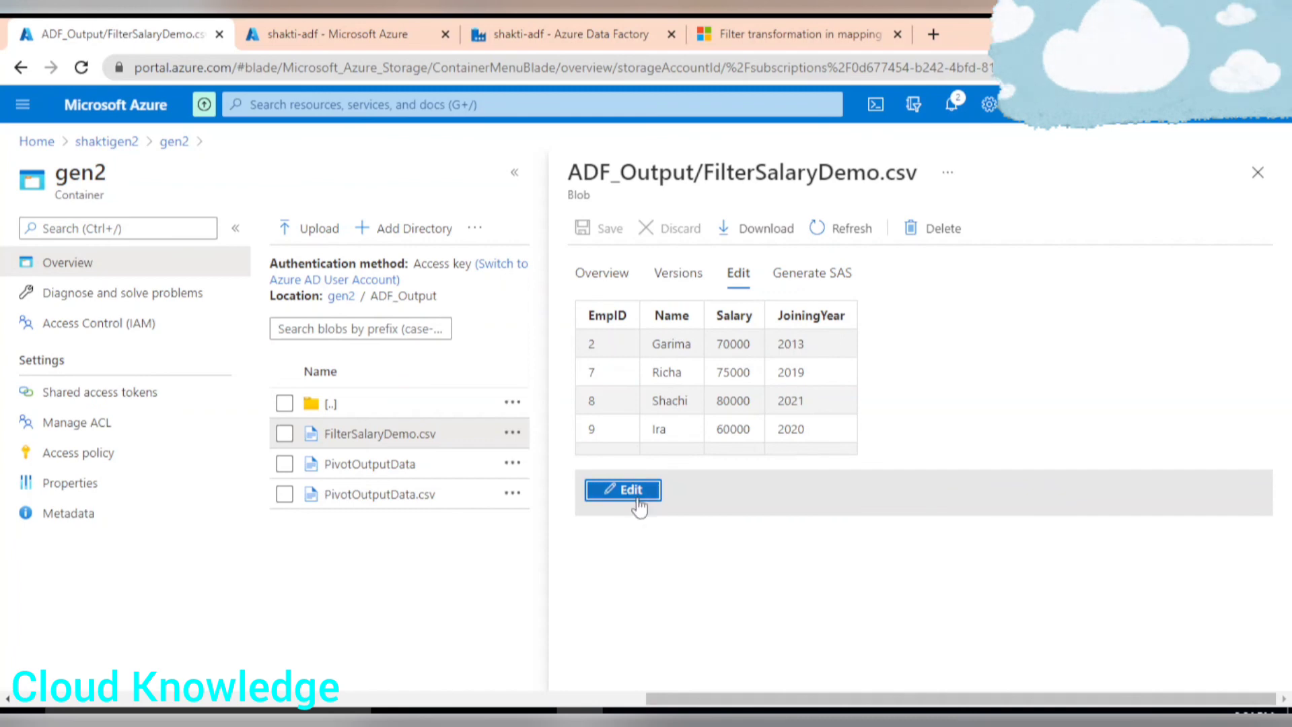
# Bring the Excel workbook's Filter sheet beside the CSV preview and scroll to its Output Dataset table.
pyautogui.click(625, 714)
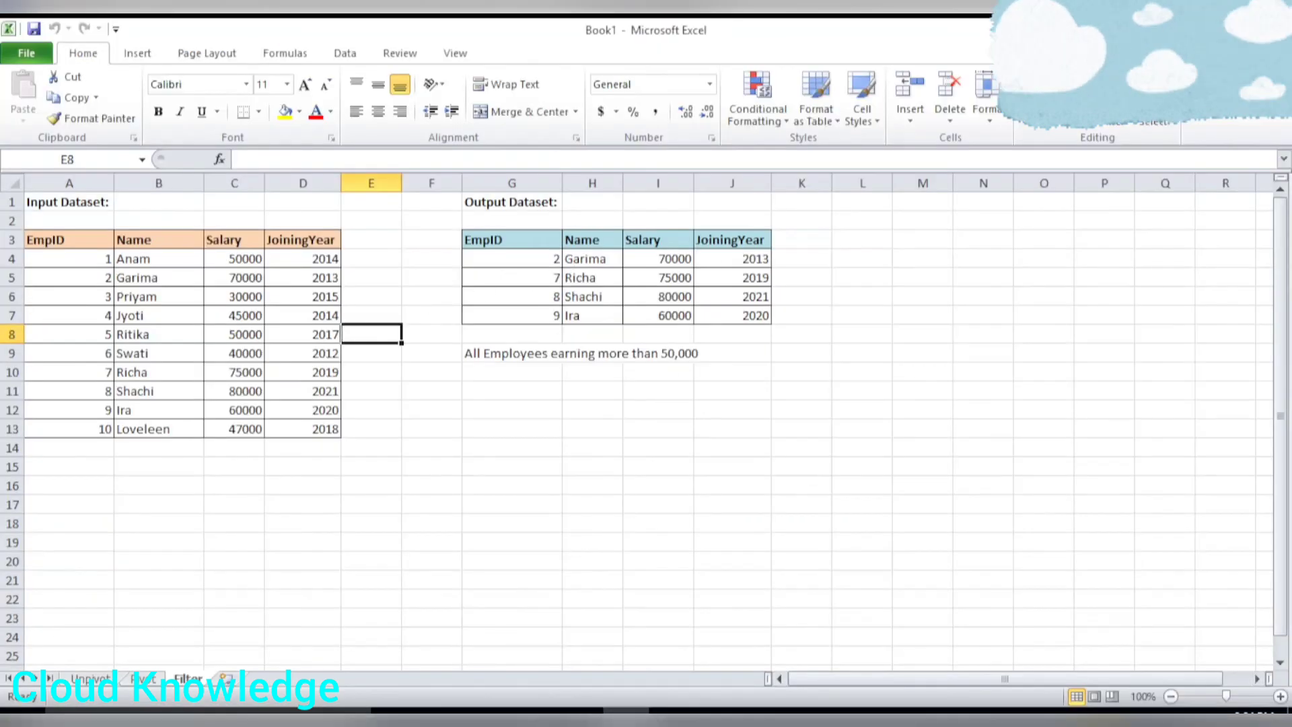
pyautogui.click(1226, 30)
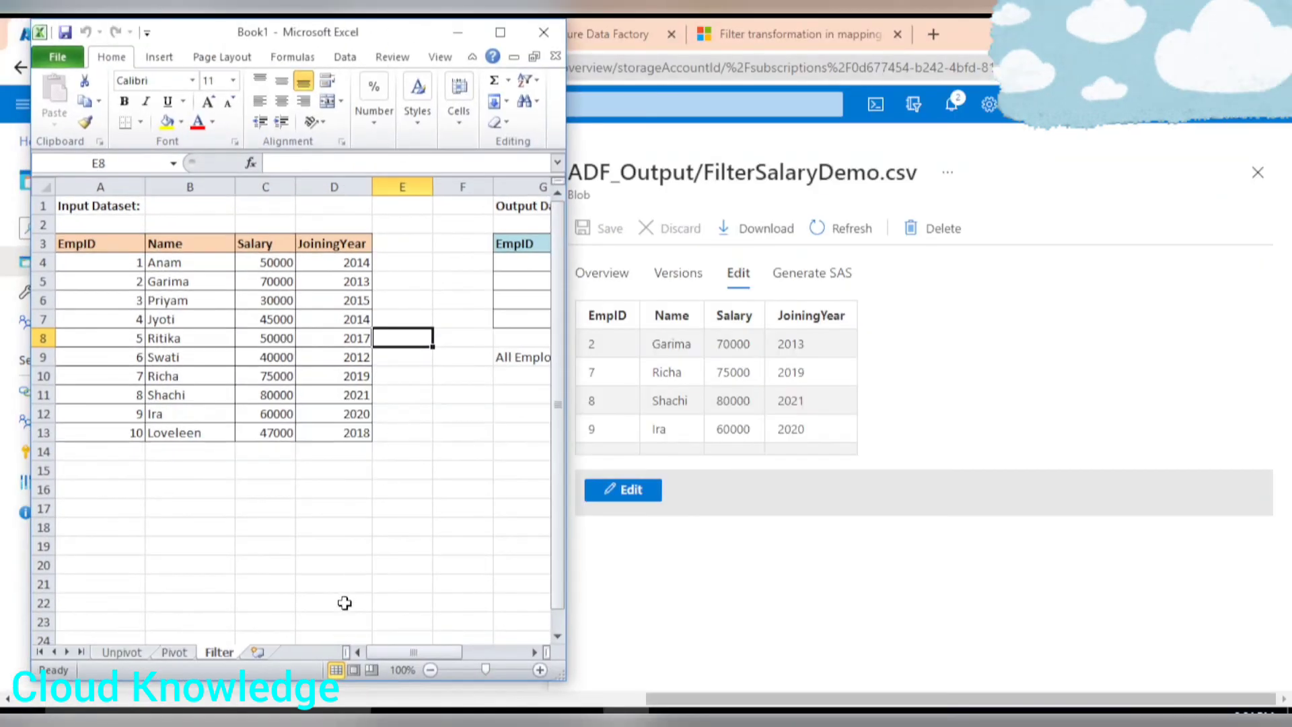
pyautogui.moveTo(434, 653); pyautogui.dragTo(507, 648)
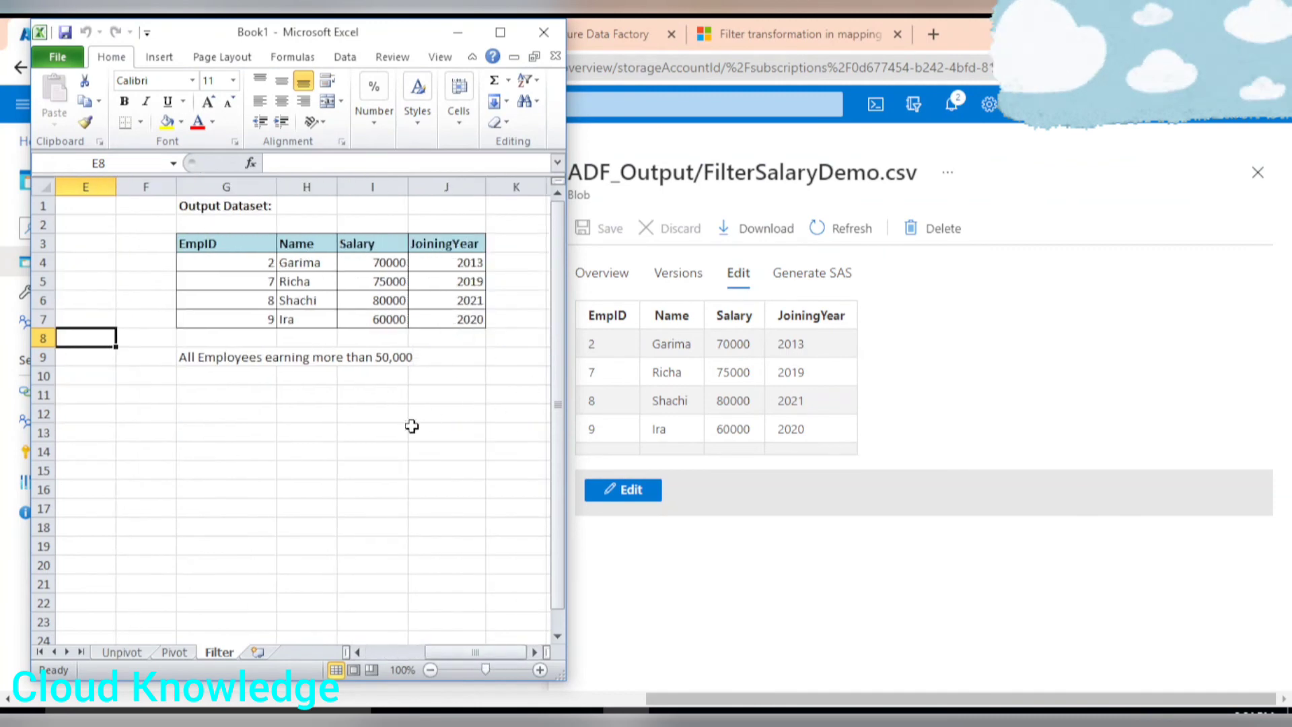
pyautogui.moveTo(225, 262); pyautogui.dragTo(478, 319)
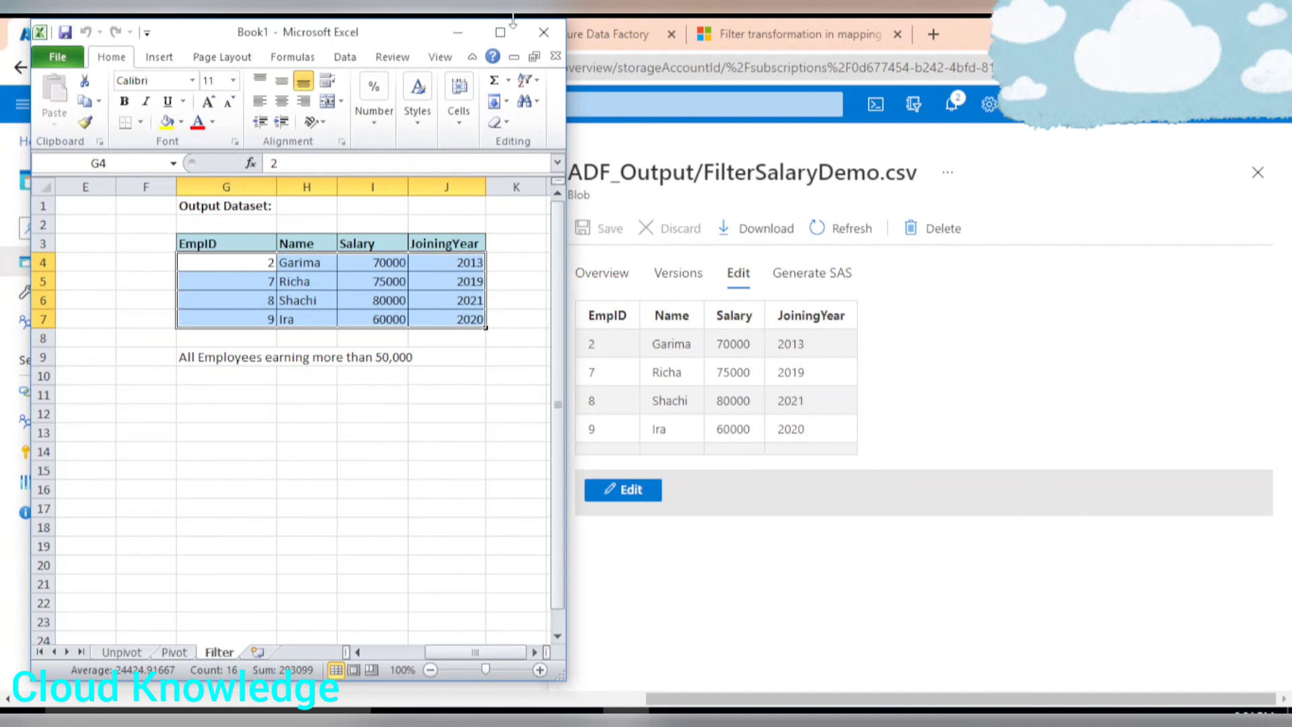
pyautogui.moveTo(513, 20); pyautogui.dragTo(489, 37)
# Compare the Output Dataset rows and salaries in the sheet with the FilterSalaryDemo.csv preview.
pyautogui.click(349, 467)
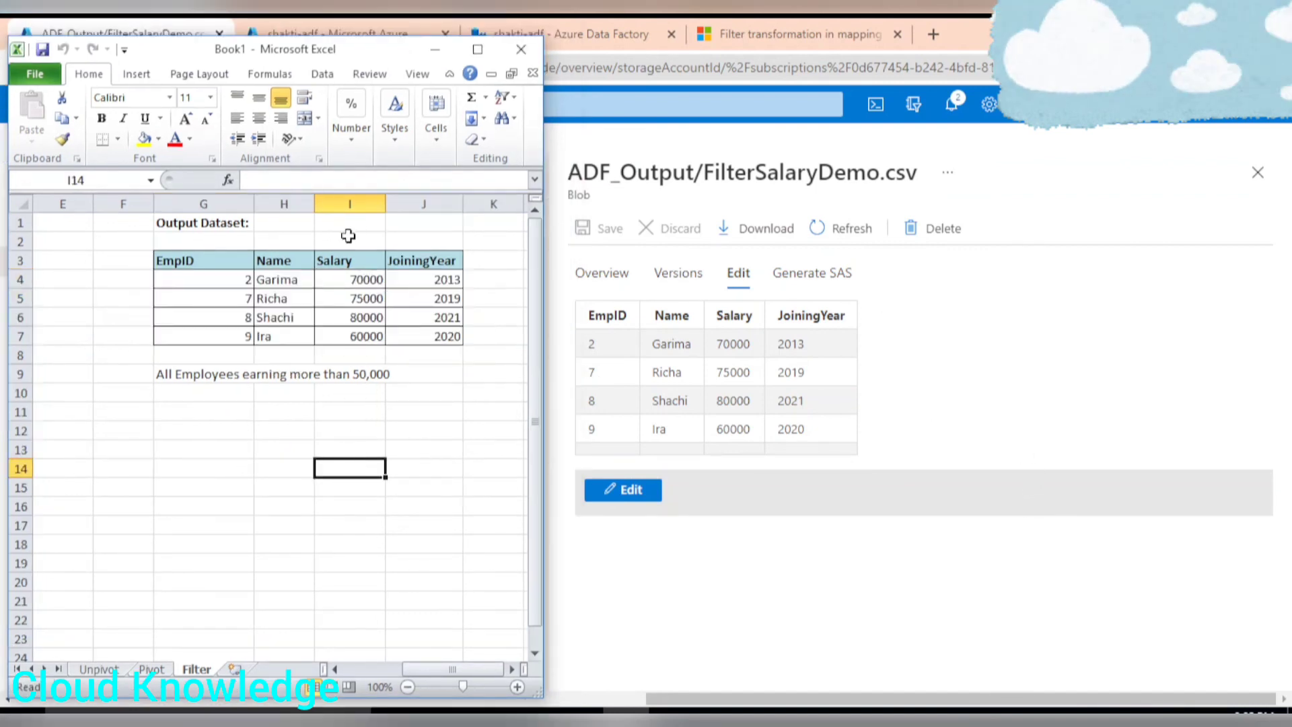
pyautogui.moveTo(346, 277); pyautogui.dragTo(356, 333)
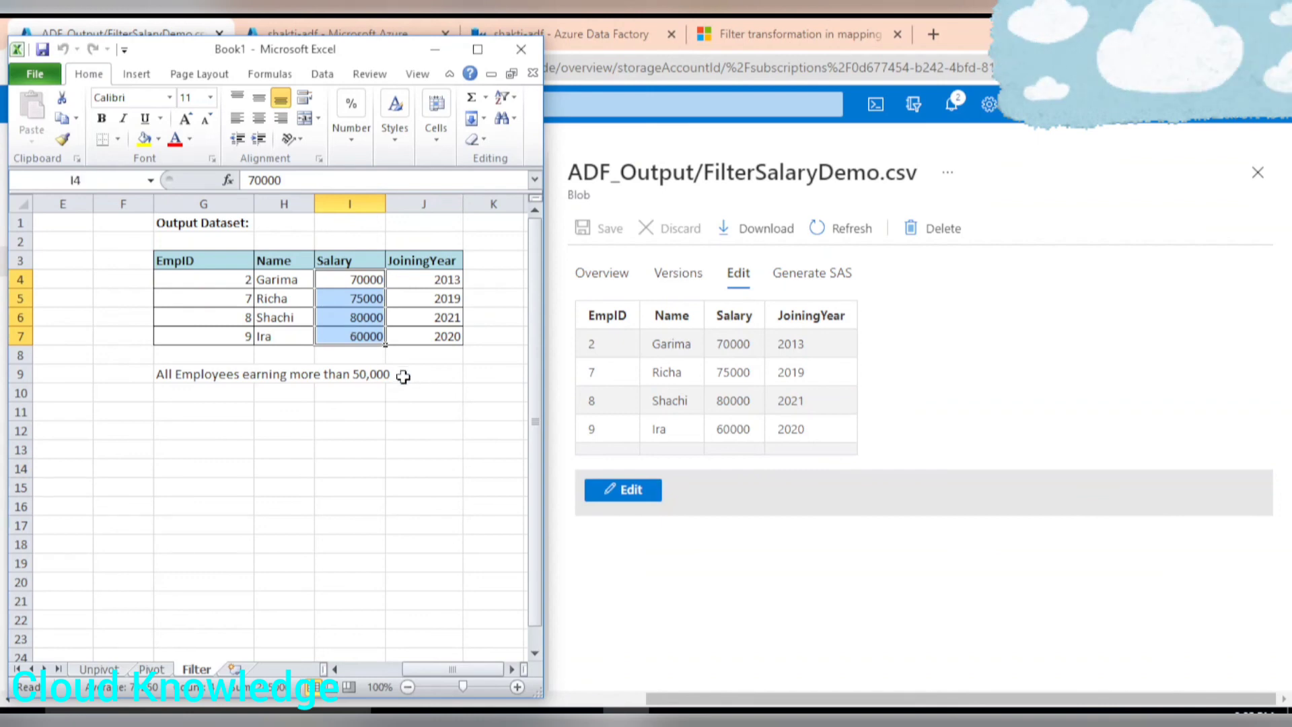
pyautogui.moveTo(422, 278); pyautogui.dragTo(211, 333)
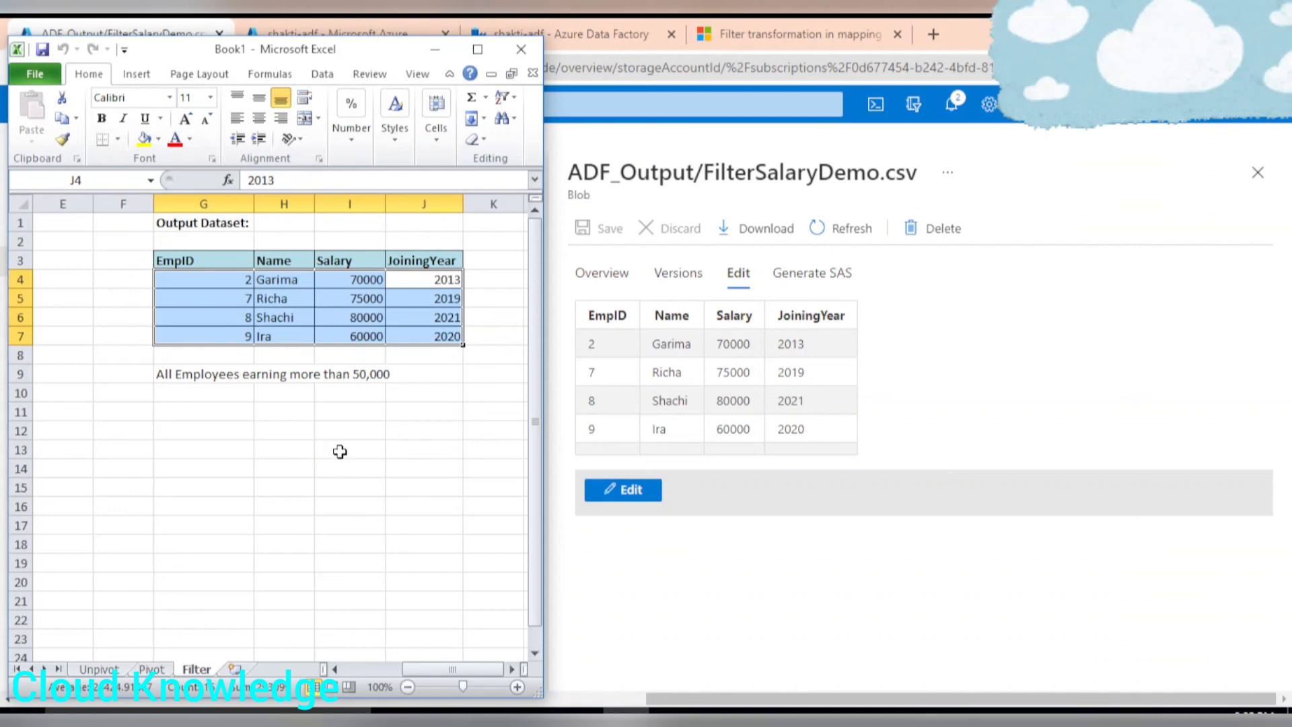
pyautogui.click(280, 444)
pyautogui.click(243, 288)
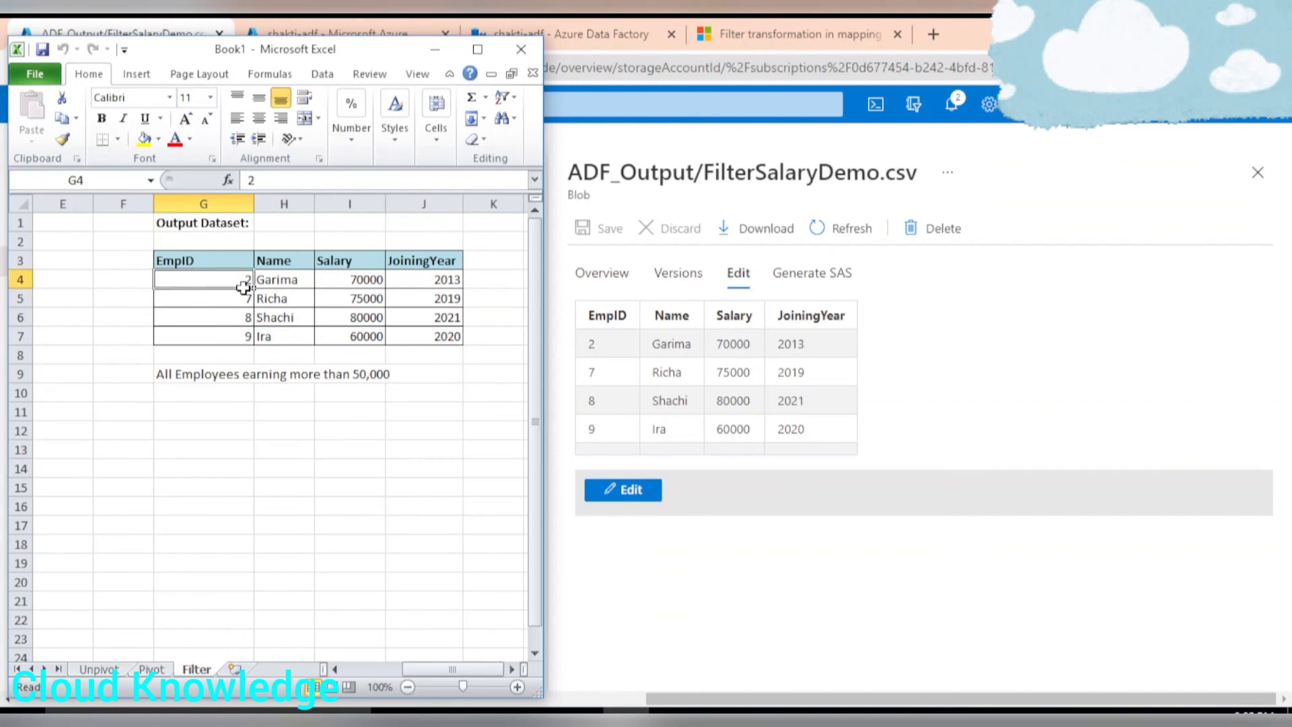